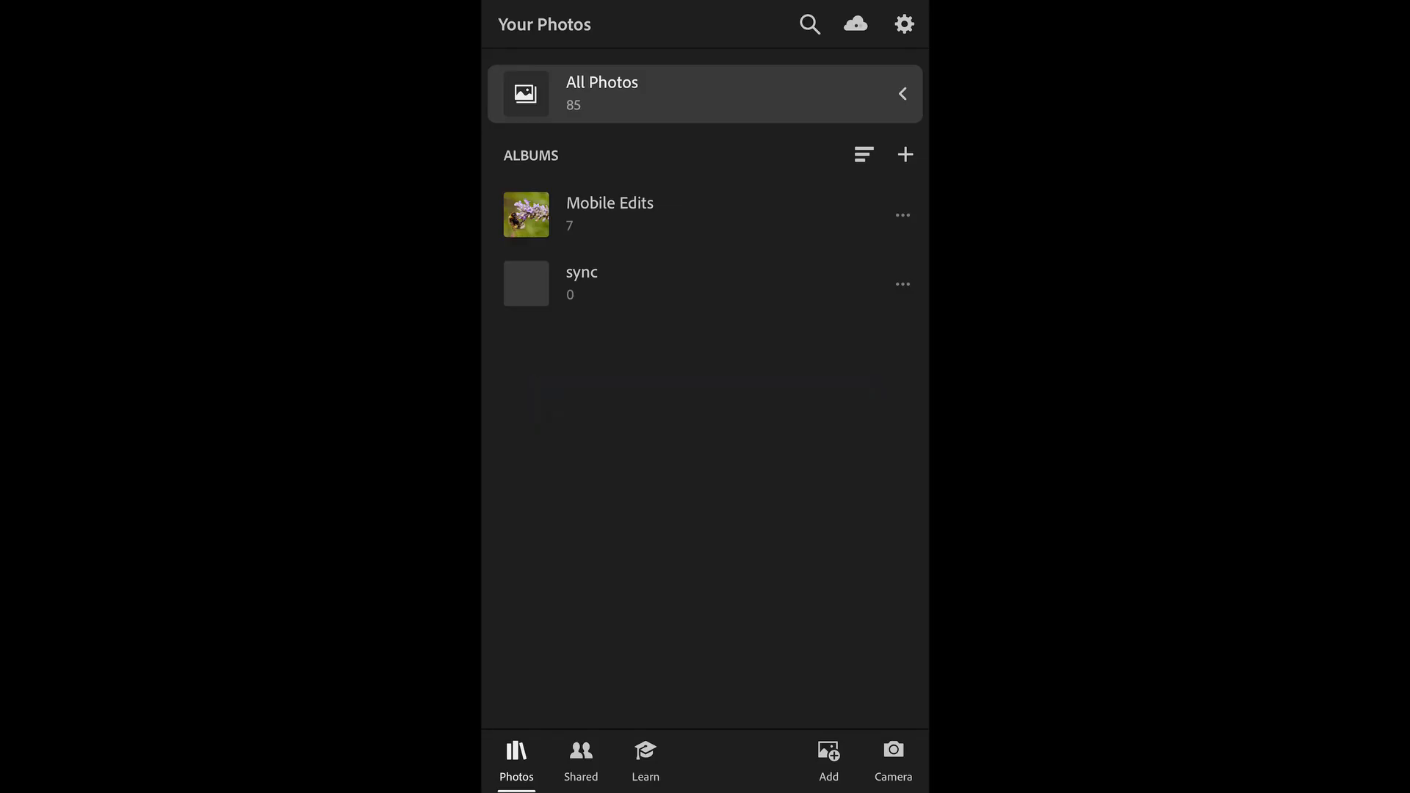
Add the coastal photo with pink flowers above the rocky inlet from All Photos to the sync album
left_click(705, 283)
left_click(828, 756)
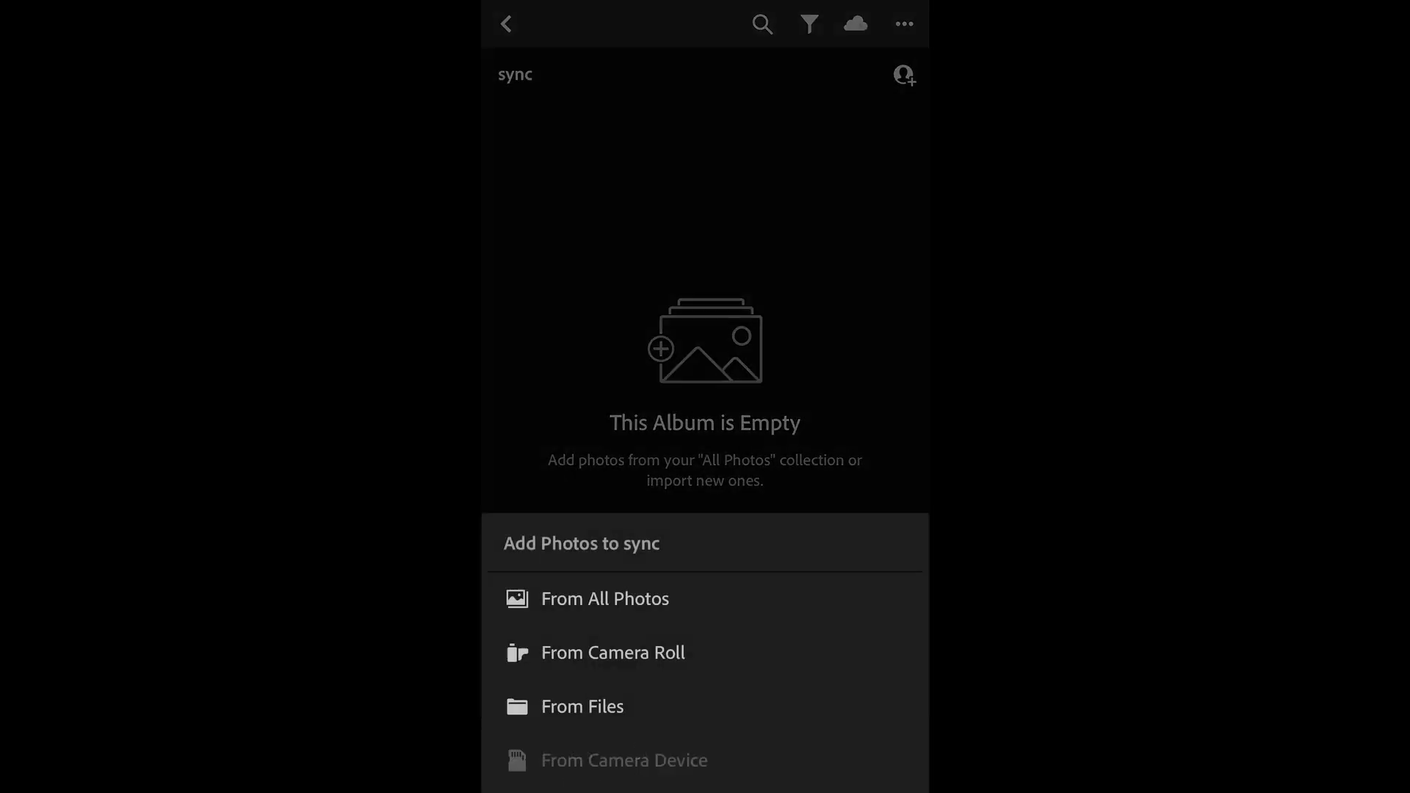
left_click(605, 599)
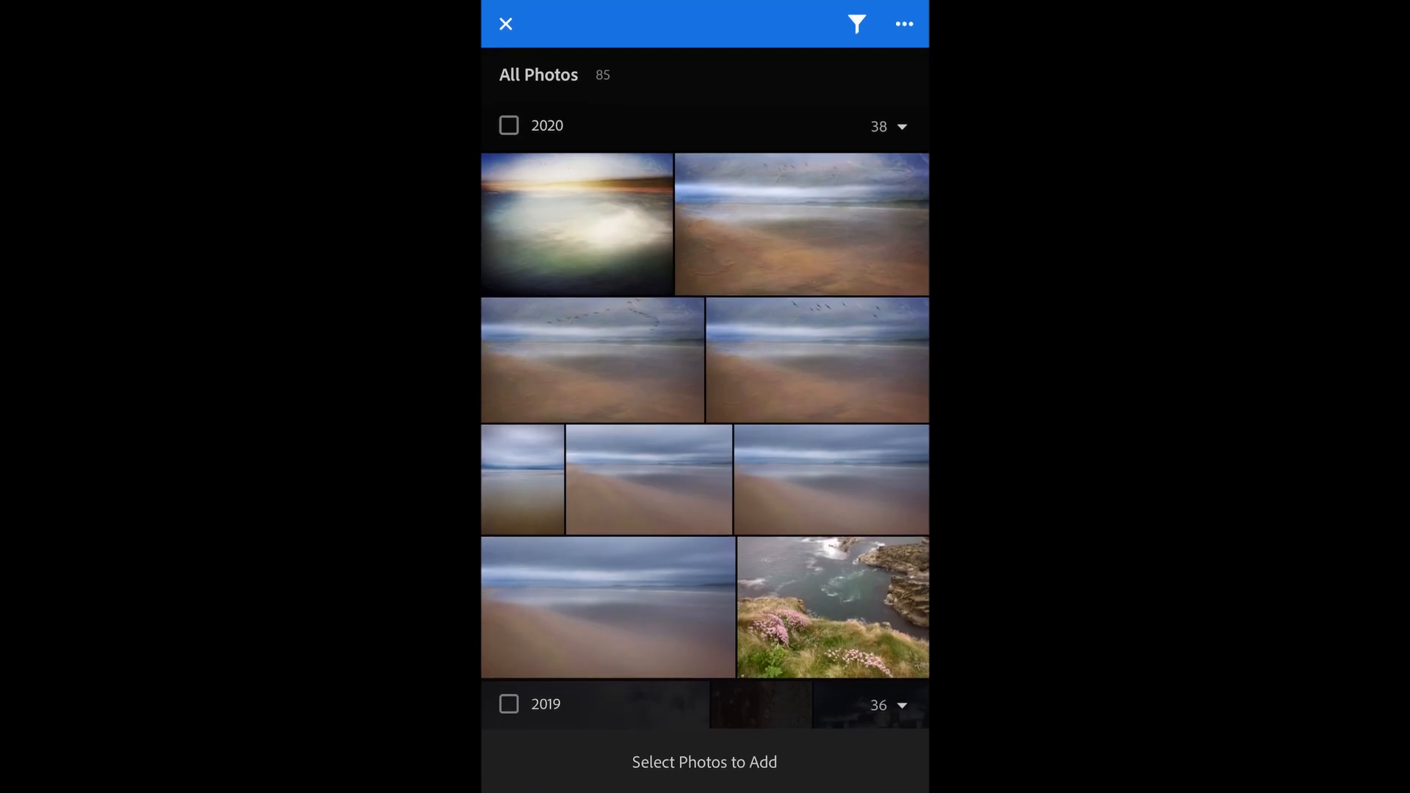
left_click(833, 606)
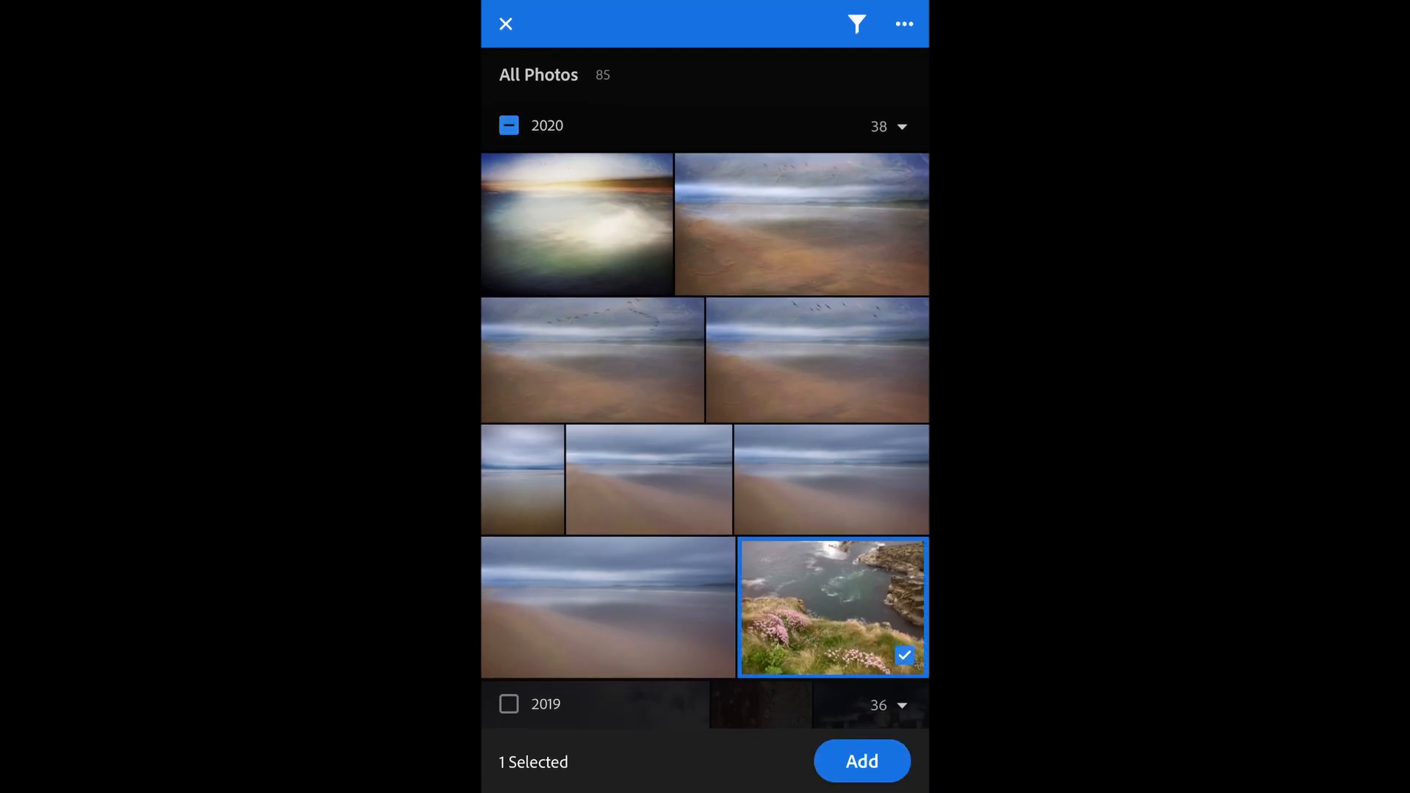
left_click(863, 761)
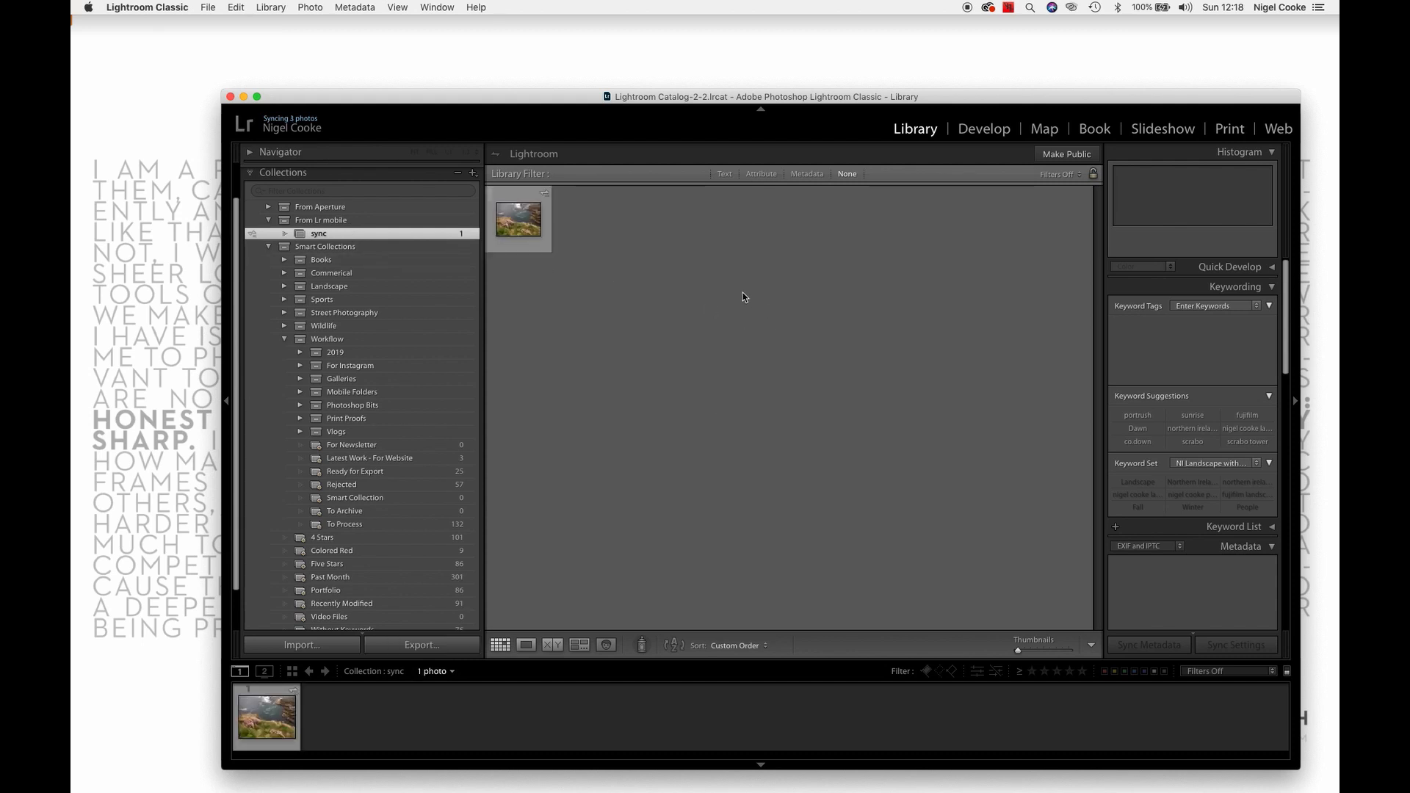
In Lightroom Classic, move the synced photo IMG_8216.jpg into the 2020 folder under Lightroom-Active and remove it from the sync collection
left_click(506, 222)
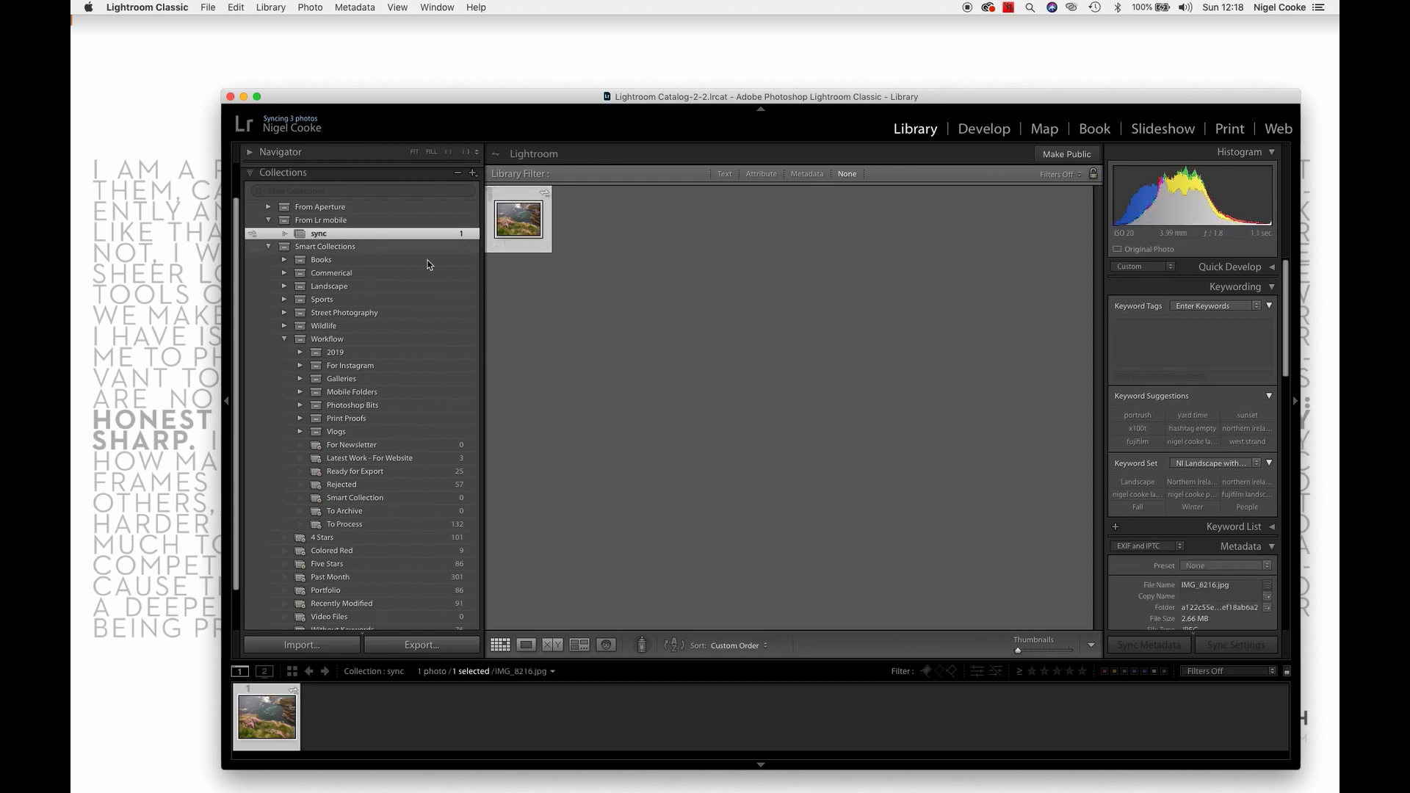
scroll(376, 308, "up", 2)
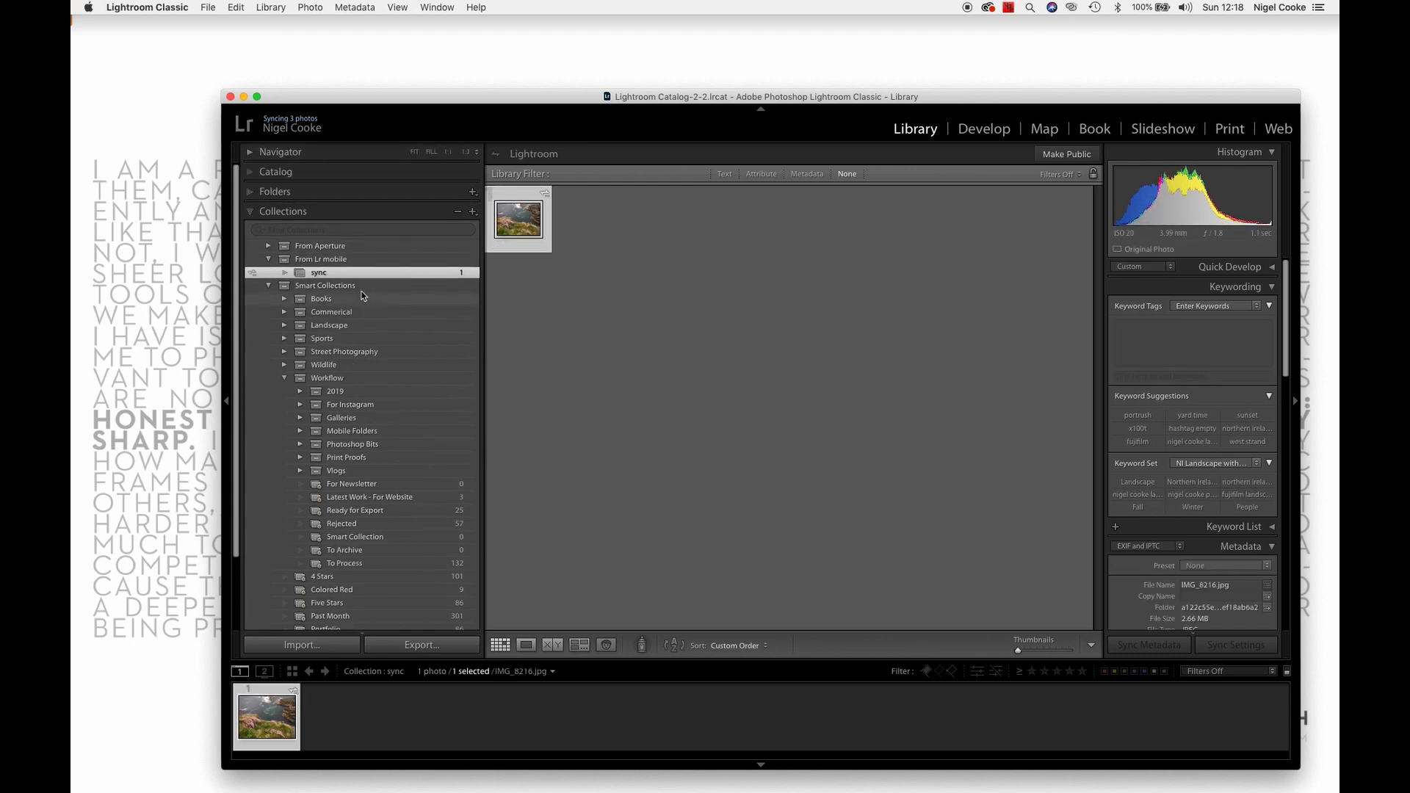
left_click(253, 191)
left_click_drag(520, 225, 380, 312)
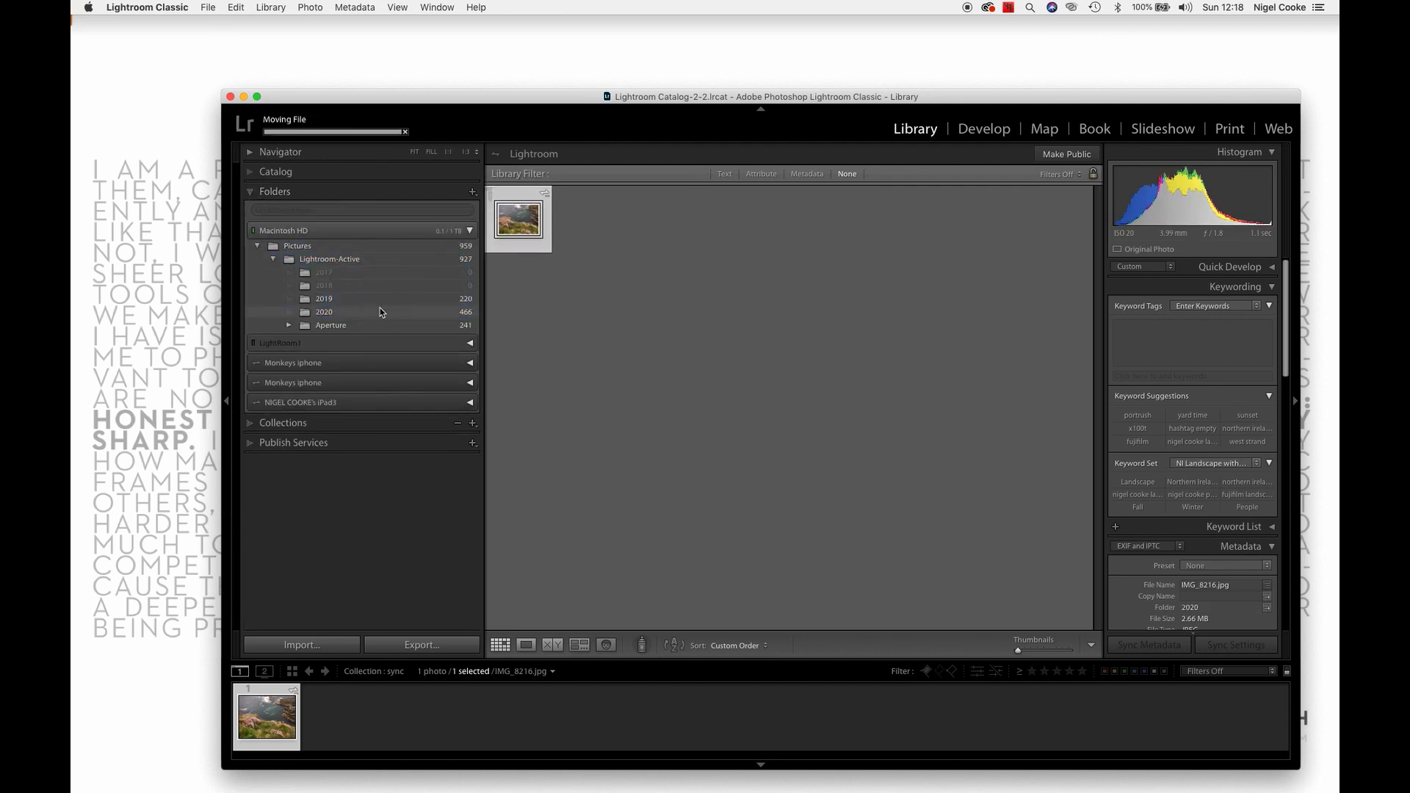
right_click(518, 215)
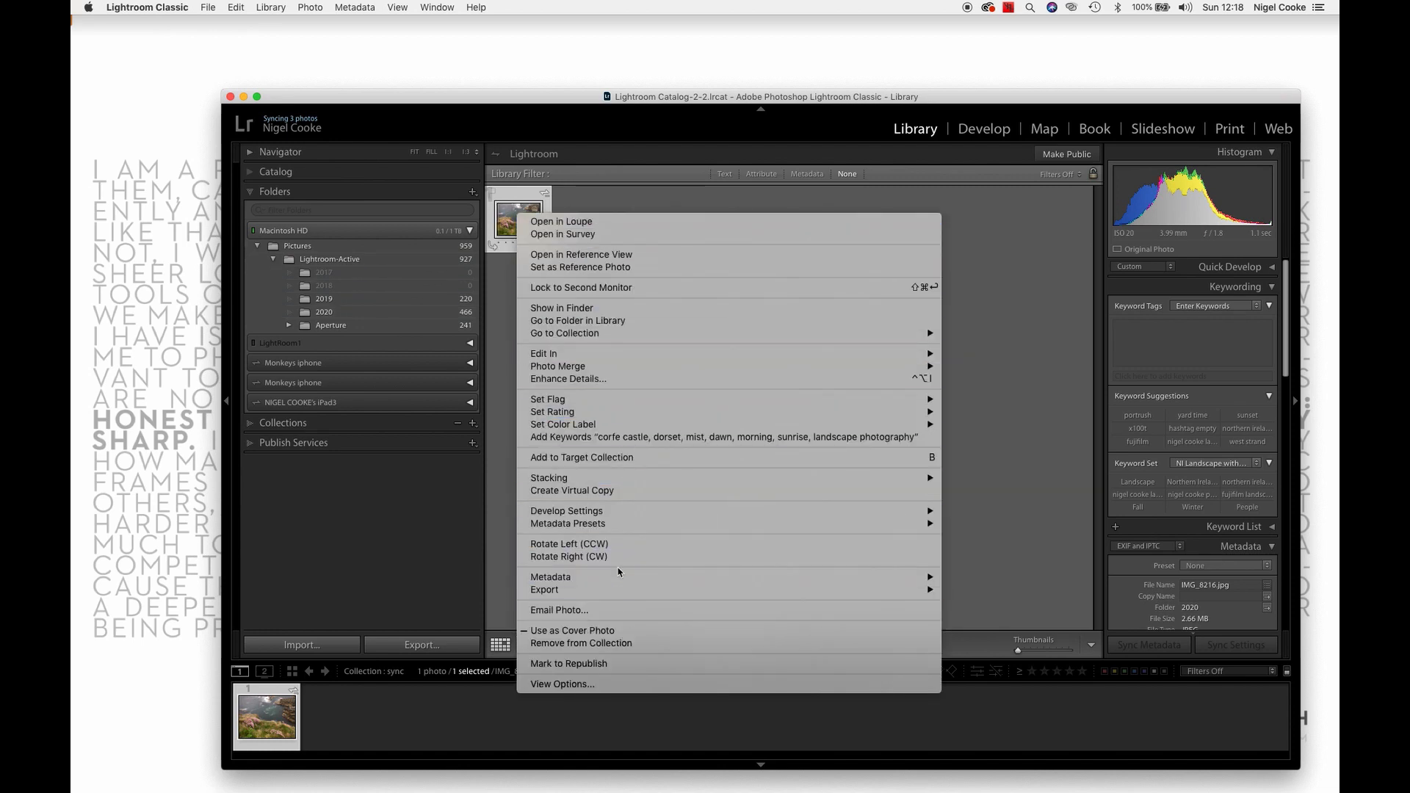
left_click(580, 643)
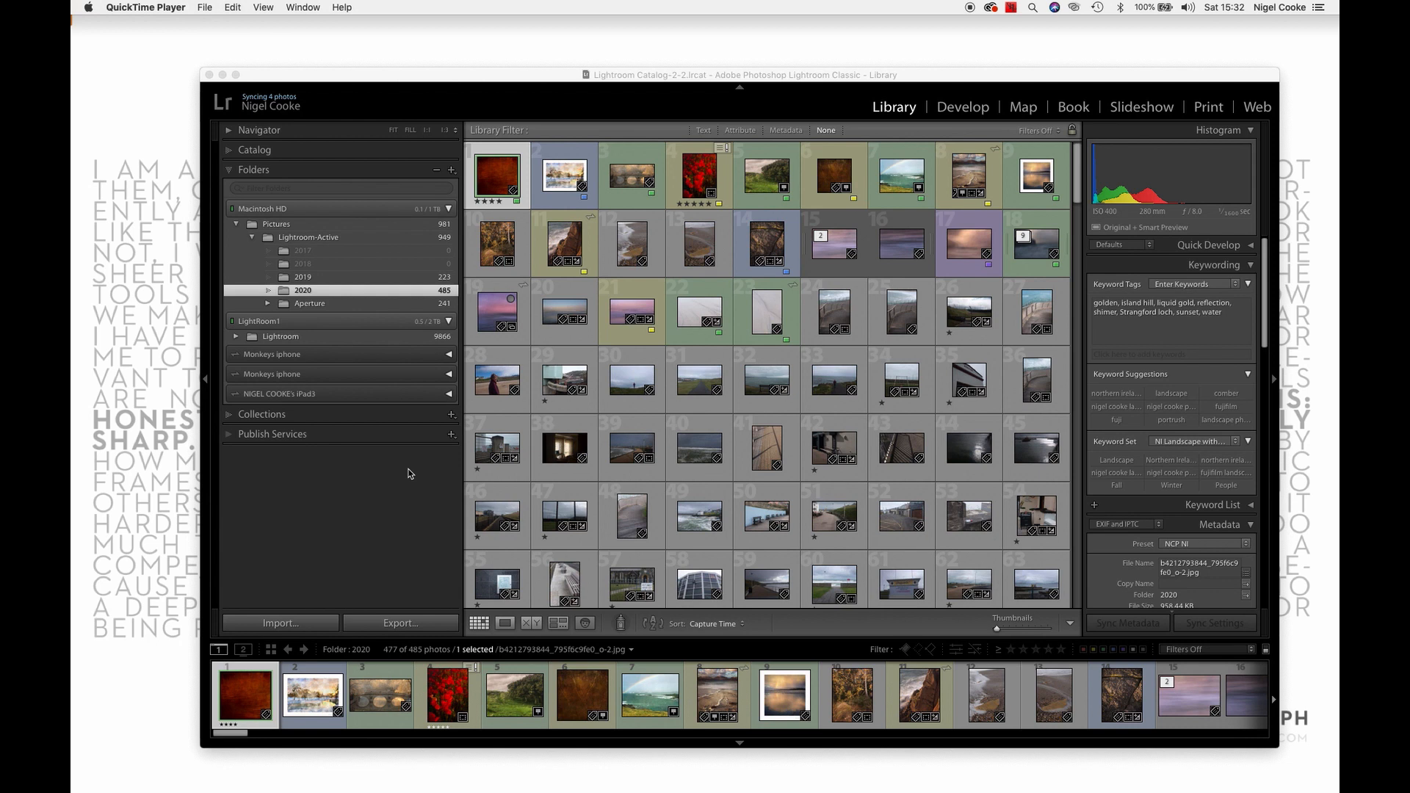
Review the yearly Complete folders inside the Lightroom folder on the LightRoom1 drive and collapse that folder again
left_click(234, 339)
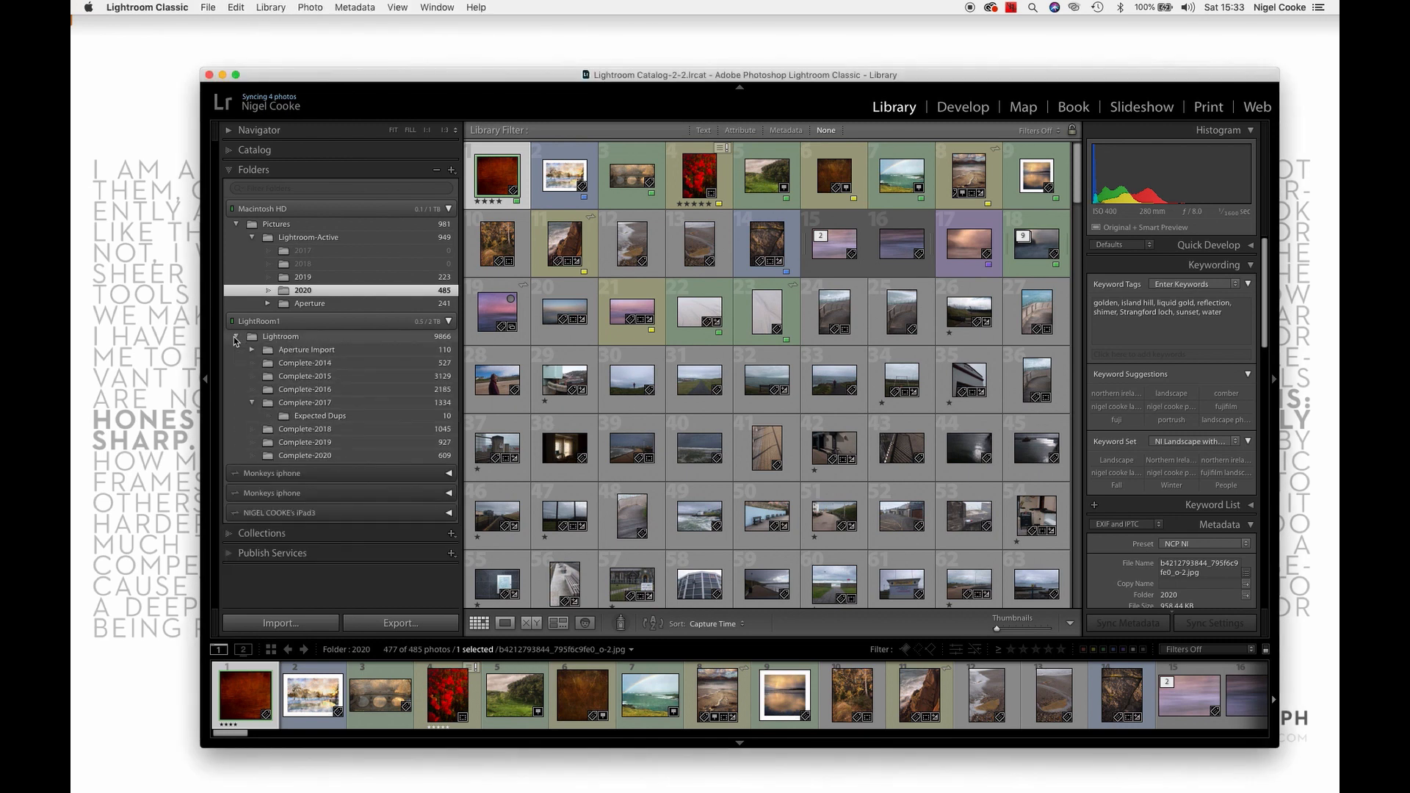
left_click(252, 403)
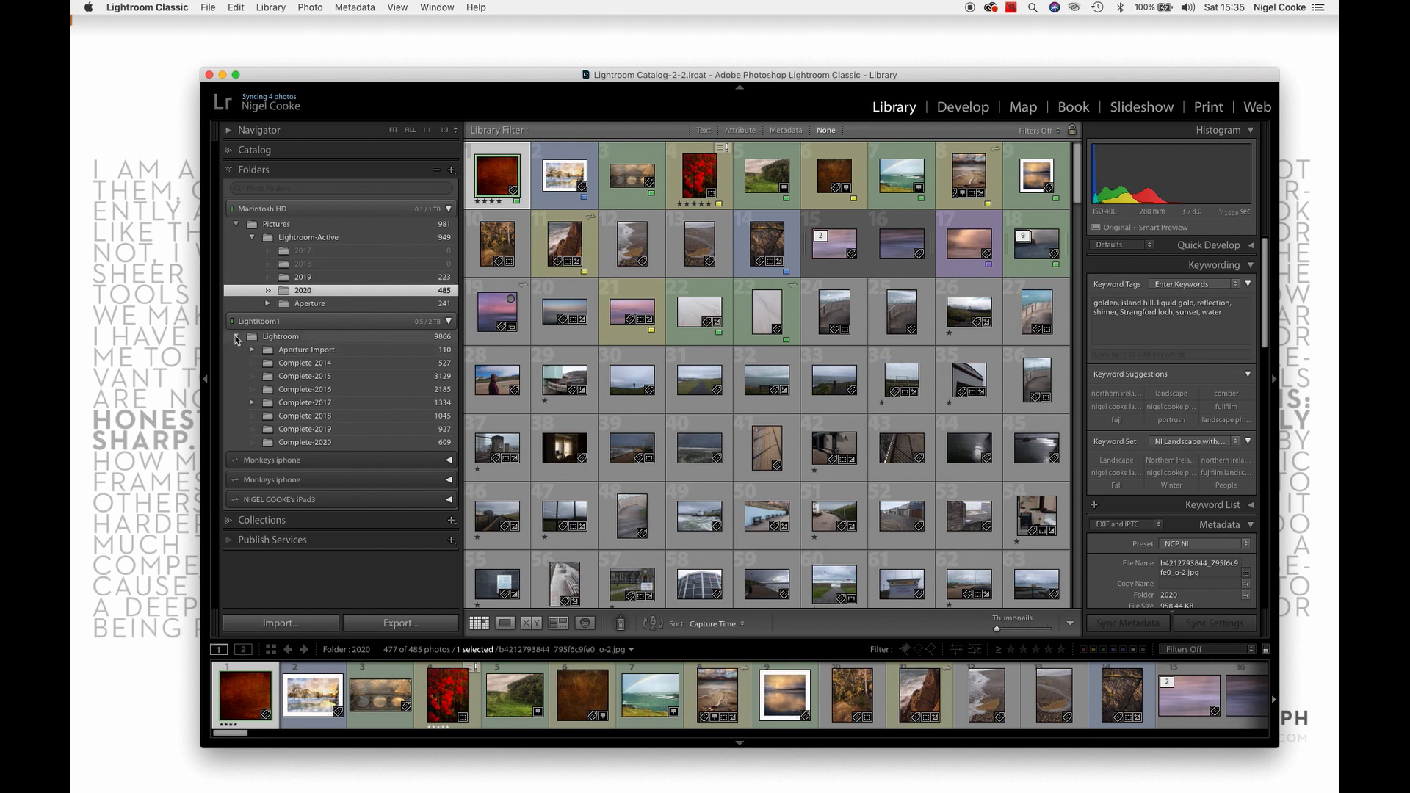
left_click(237, 337)
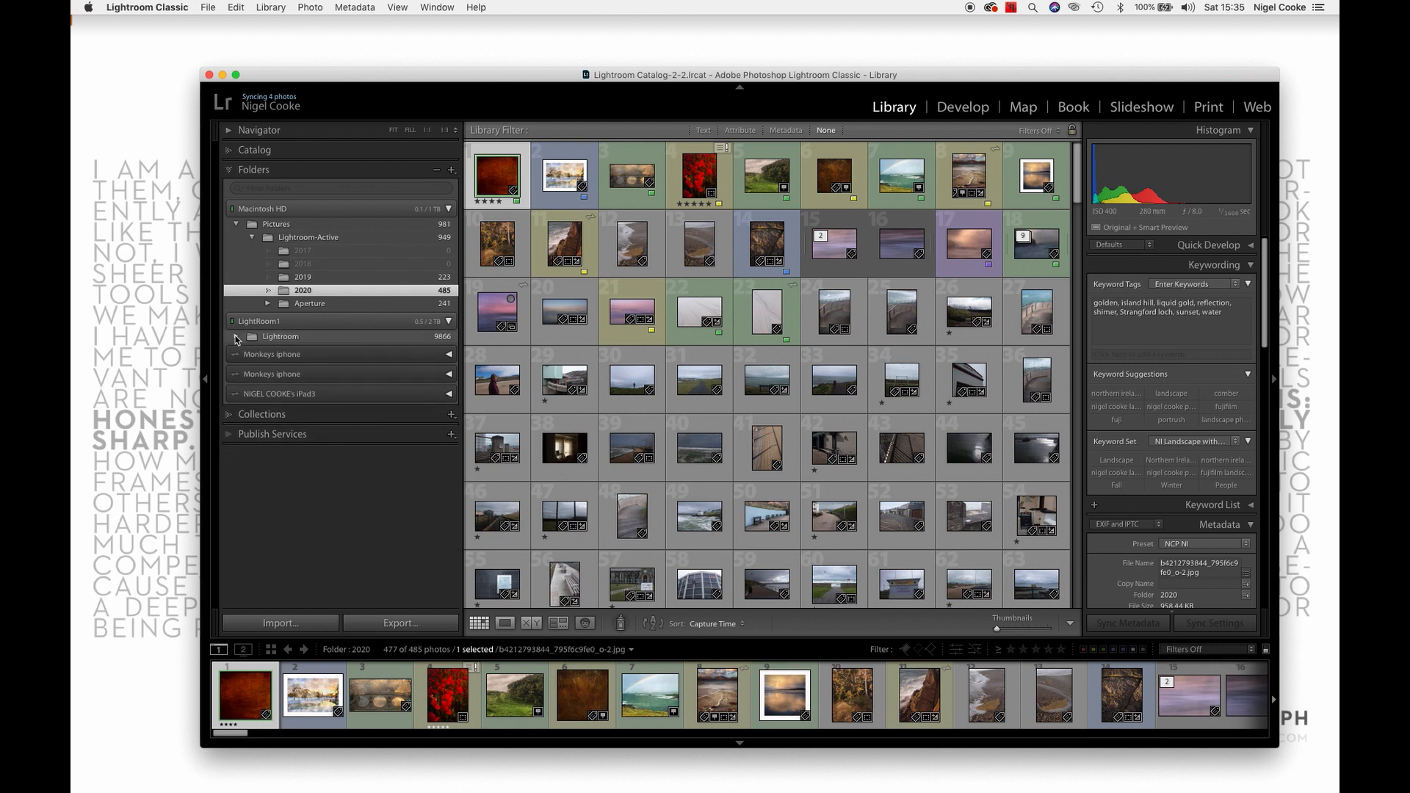
Open the To Archive smart collection from the Workflow set in Smart Collections
left_click(229, 416)
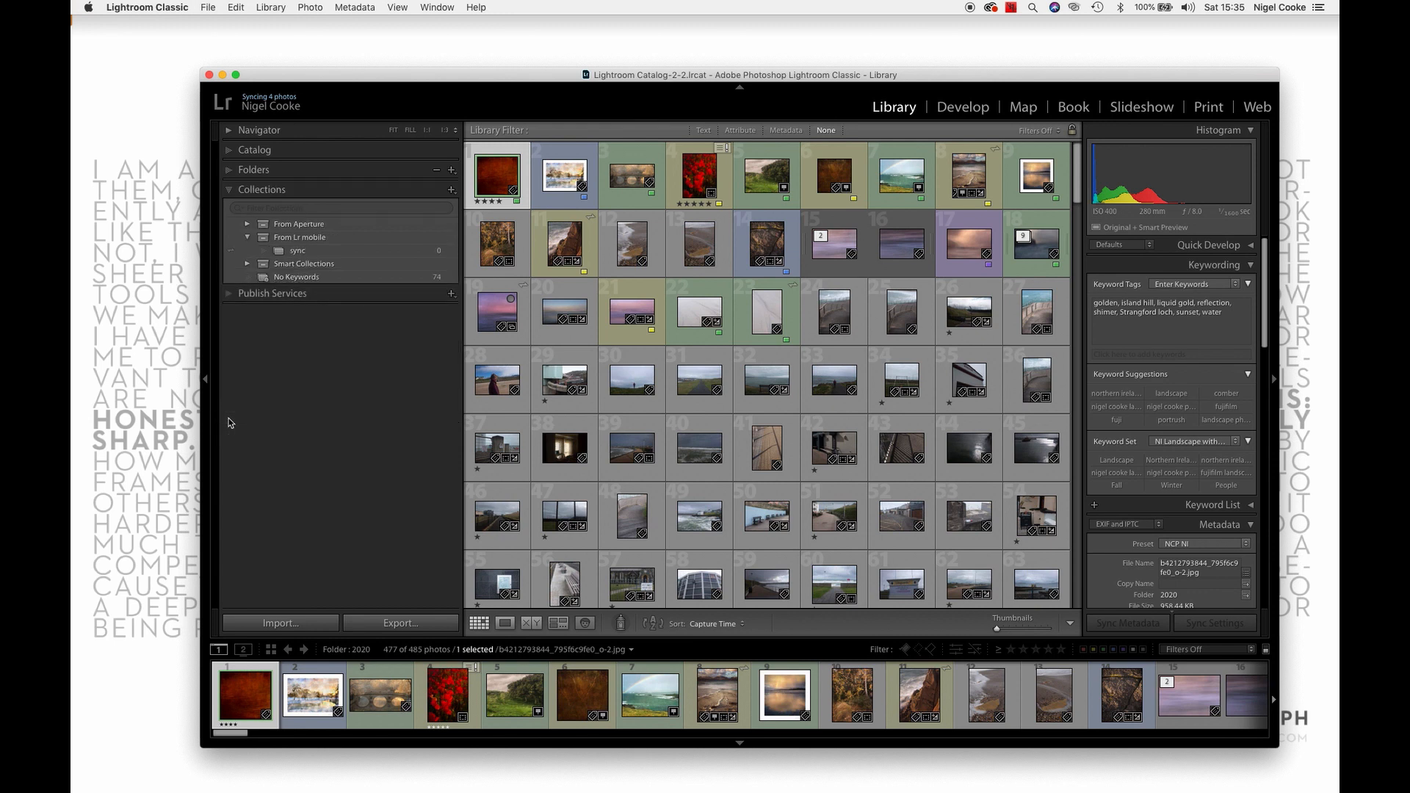
left_click(248, 264)
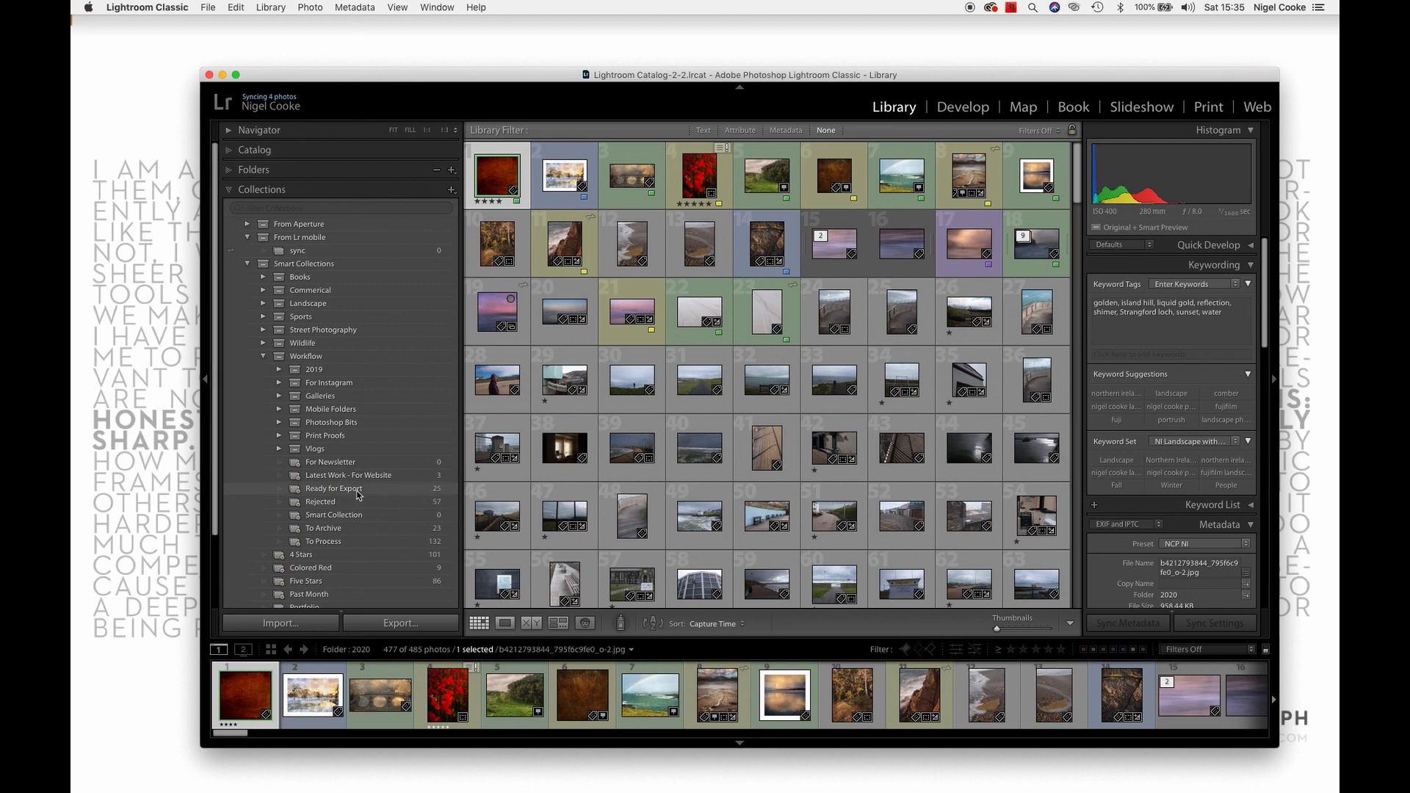
left_click(352, 529)
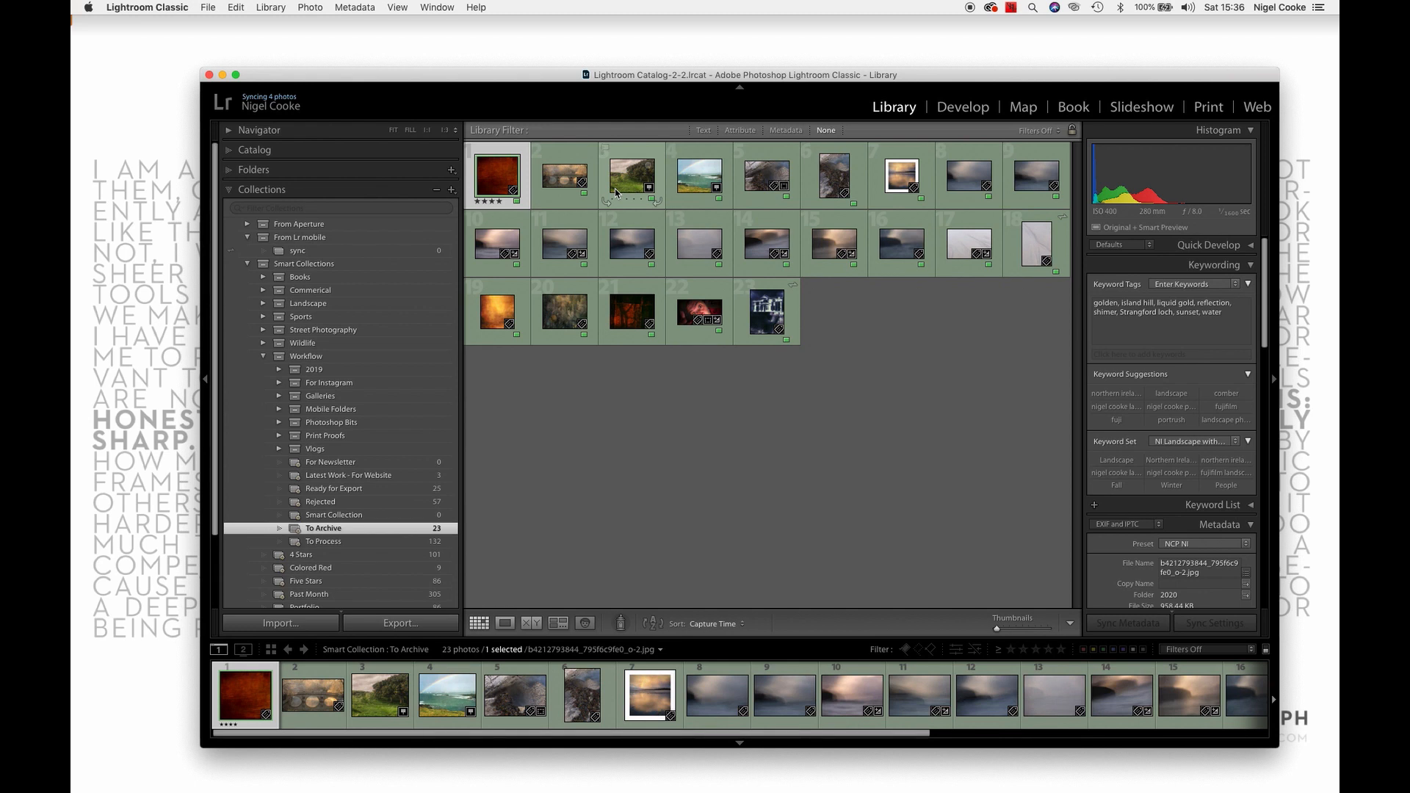
Build Smart Previews for all photos in the To Archive collection
left_click(760, 317)
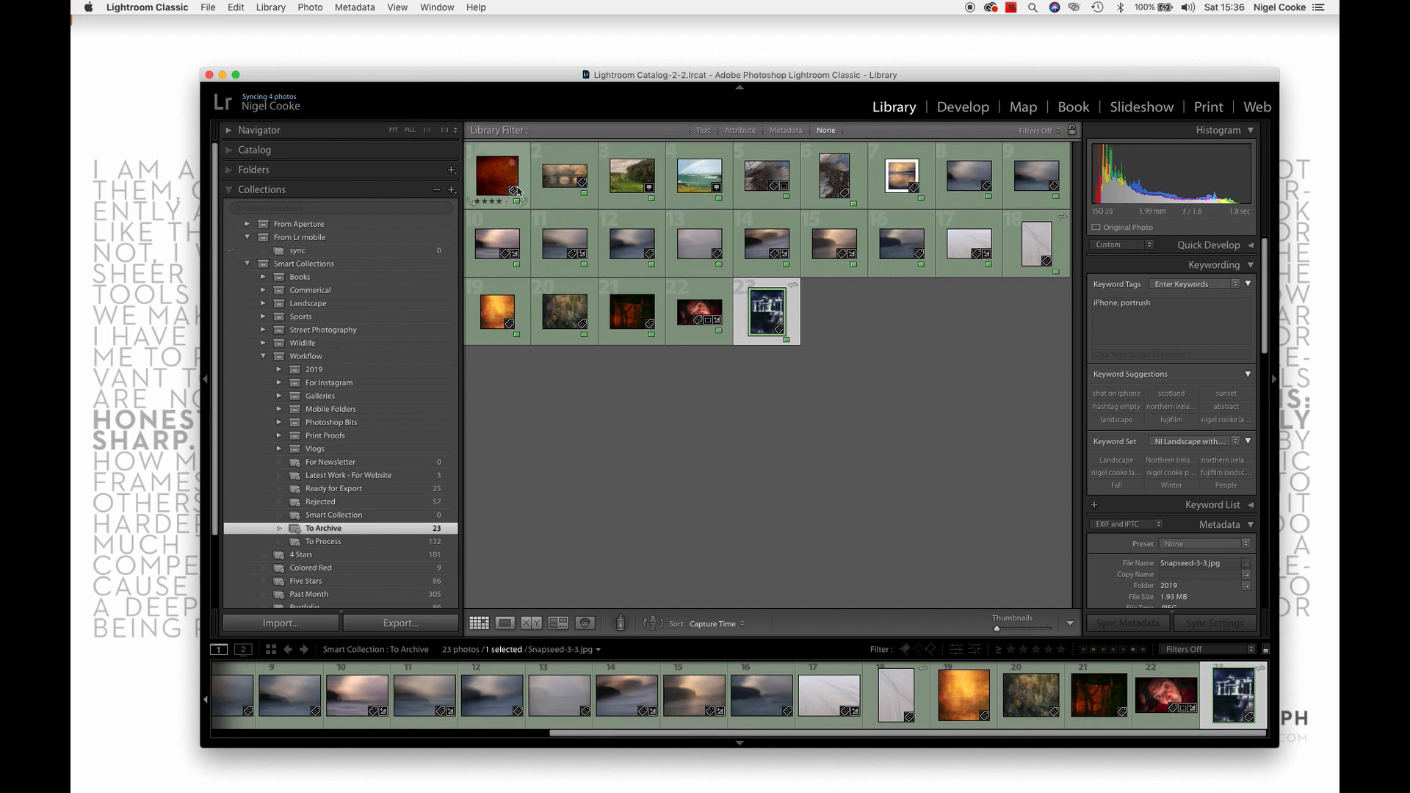
key("super+a")
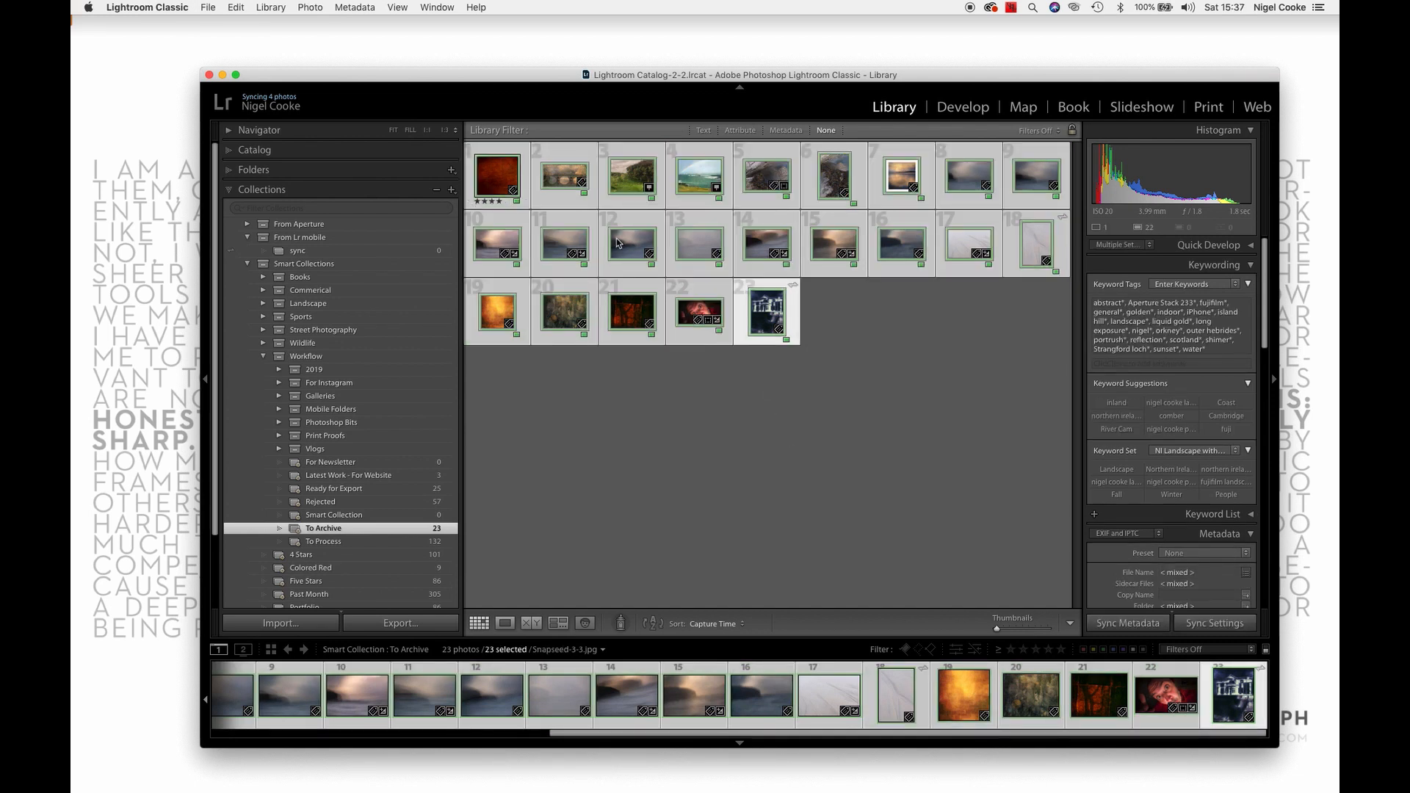
left_click(268, 7)
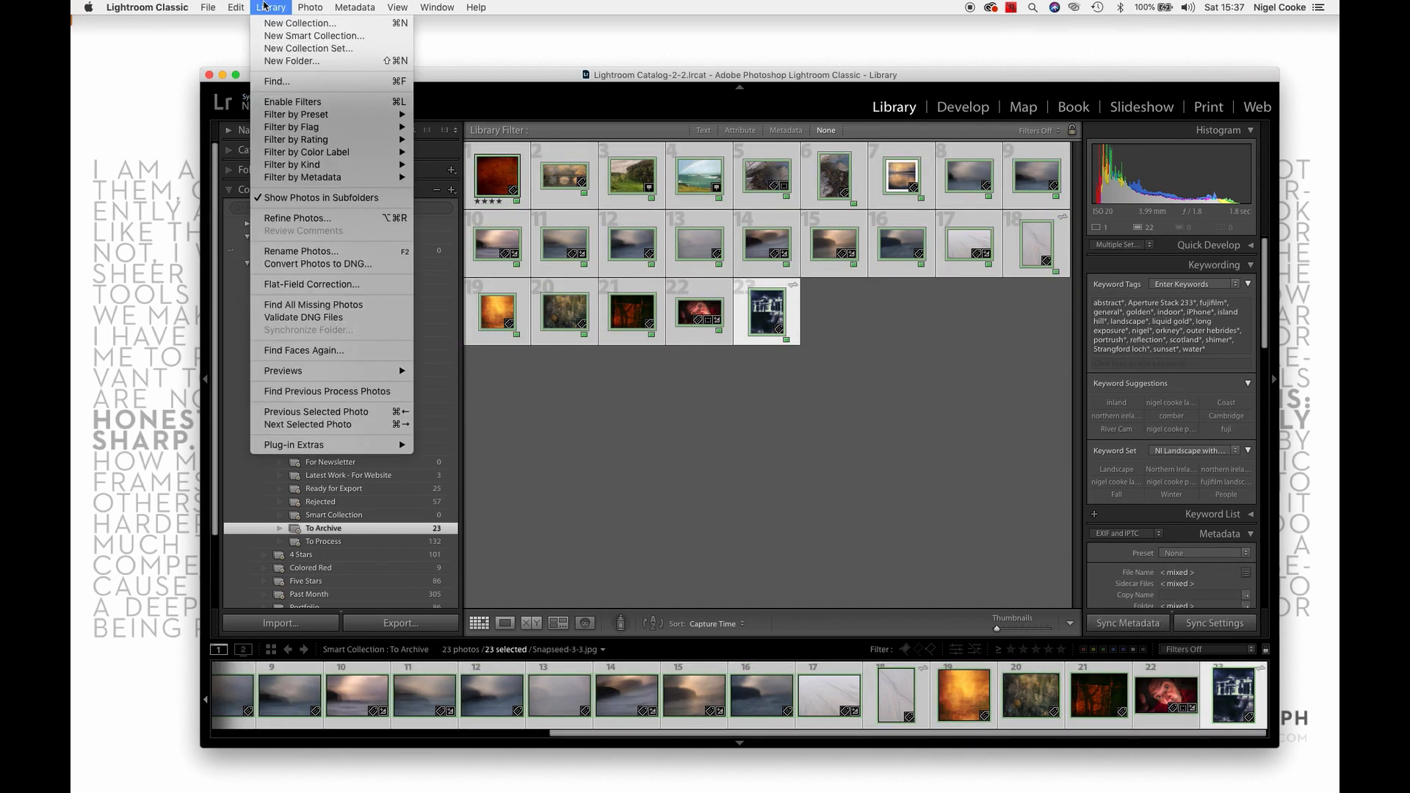
mouse_move(394, 375)
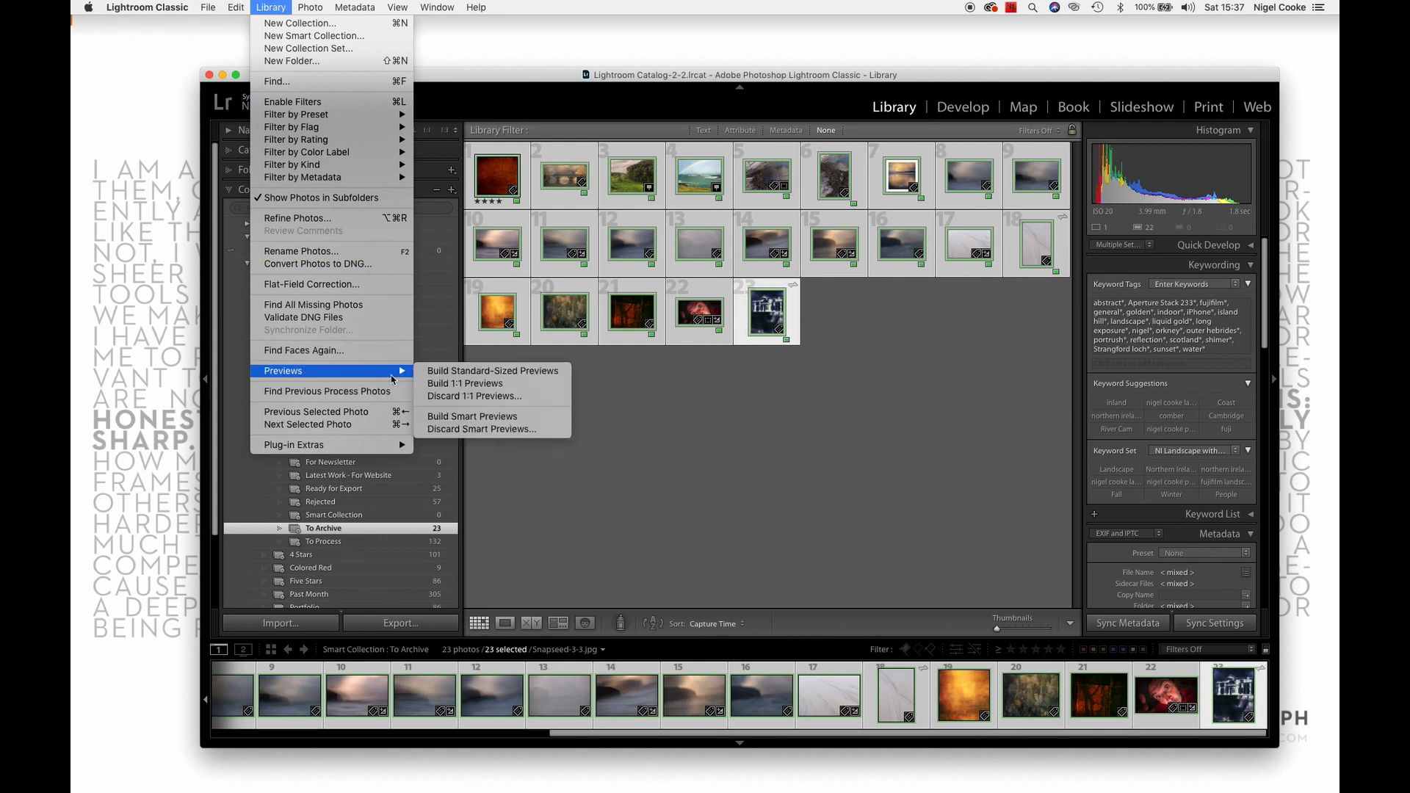
left_click(489, 416)
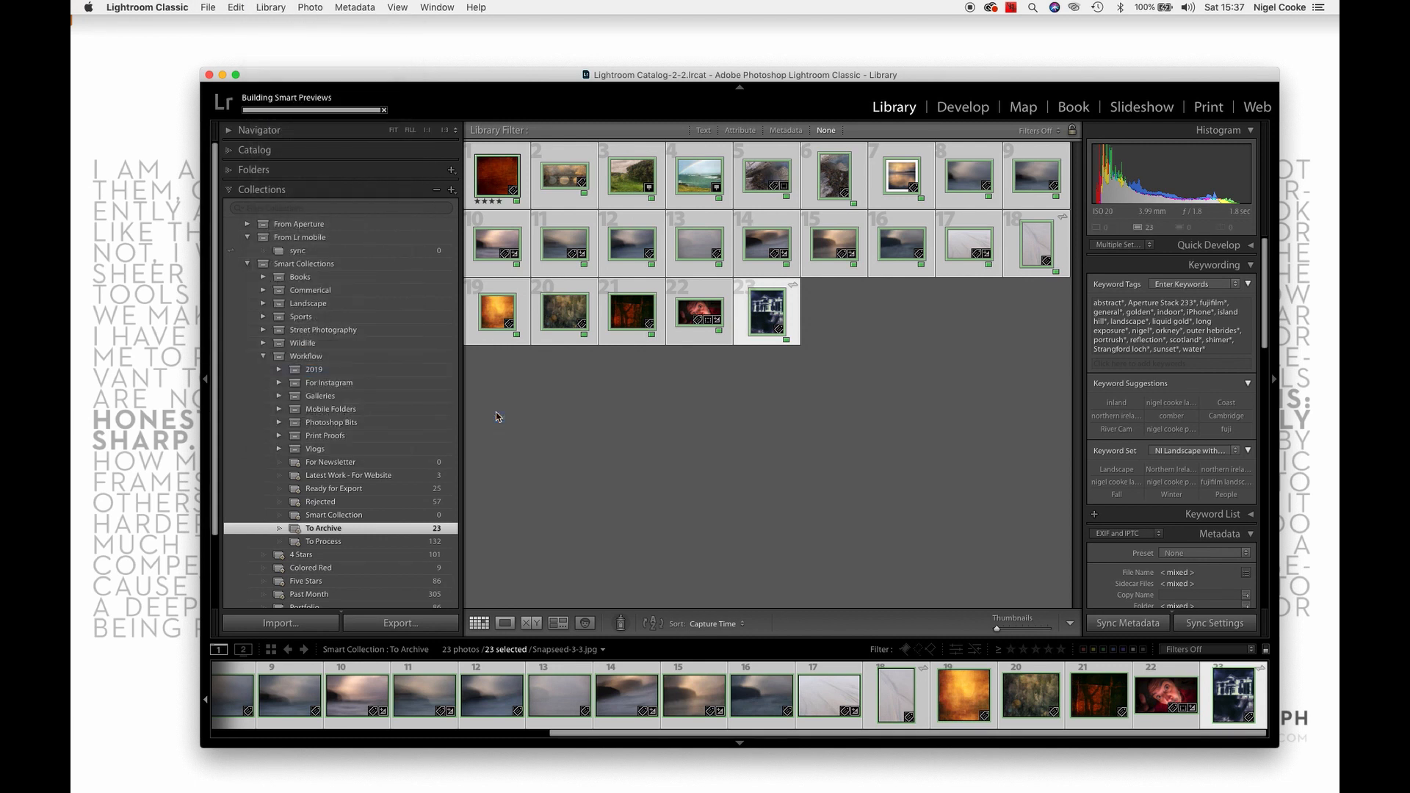
Go through the To Archive photos from the first one onward, examining the preview status below the histogram for each
left_click(689, 391)
left_click(759, 301)
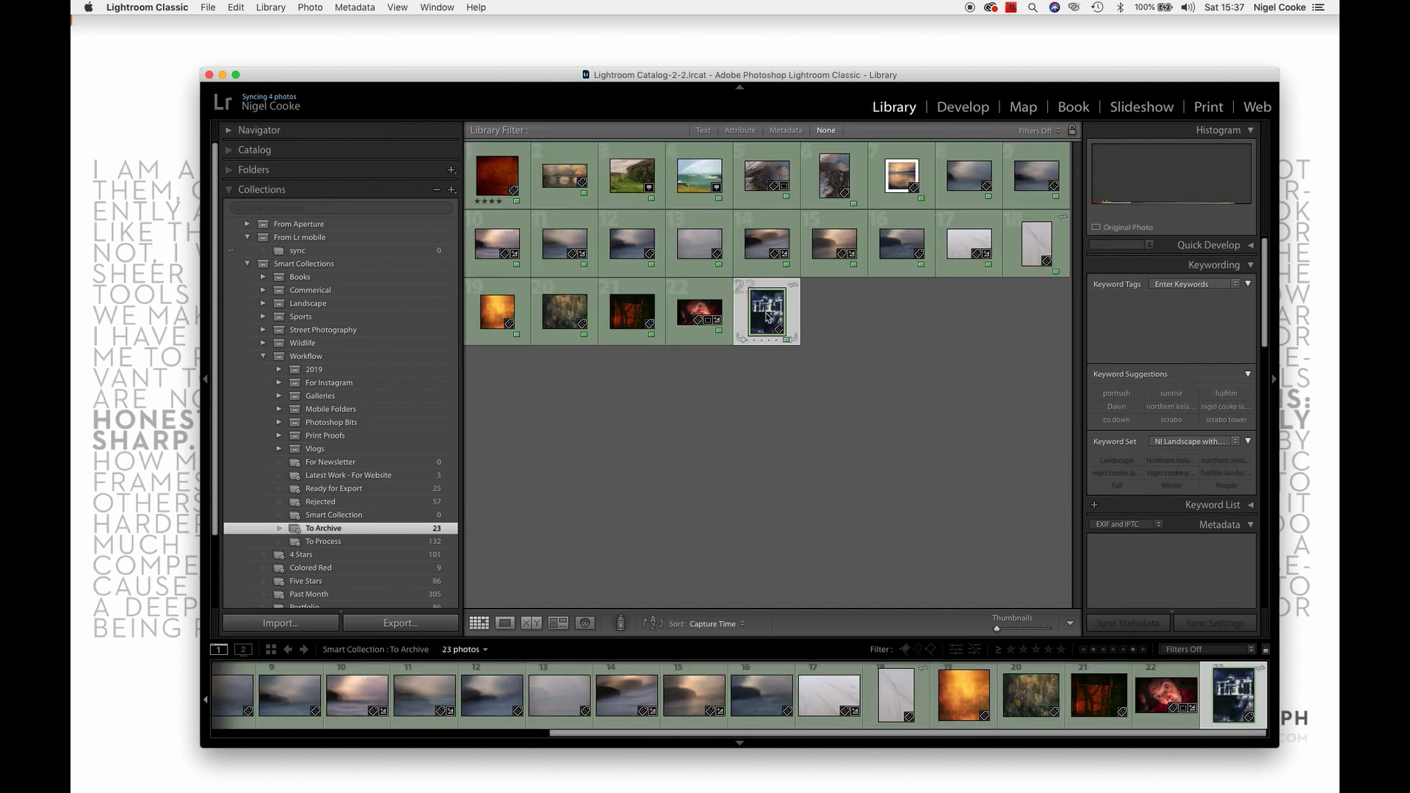
left_click(883, 332)
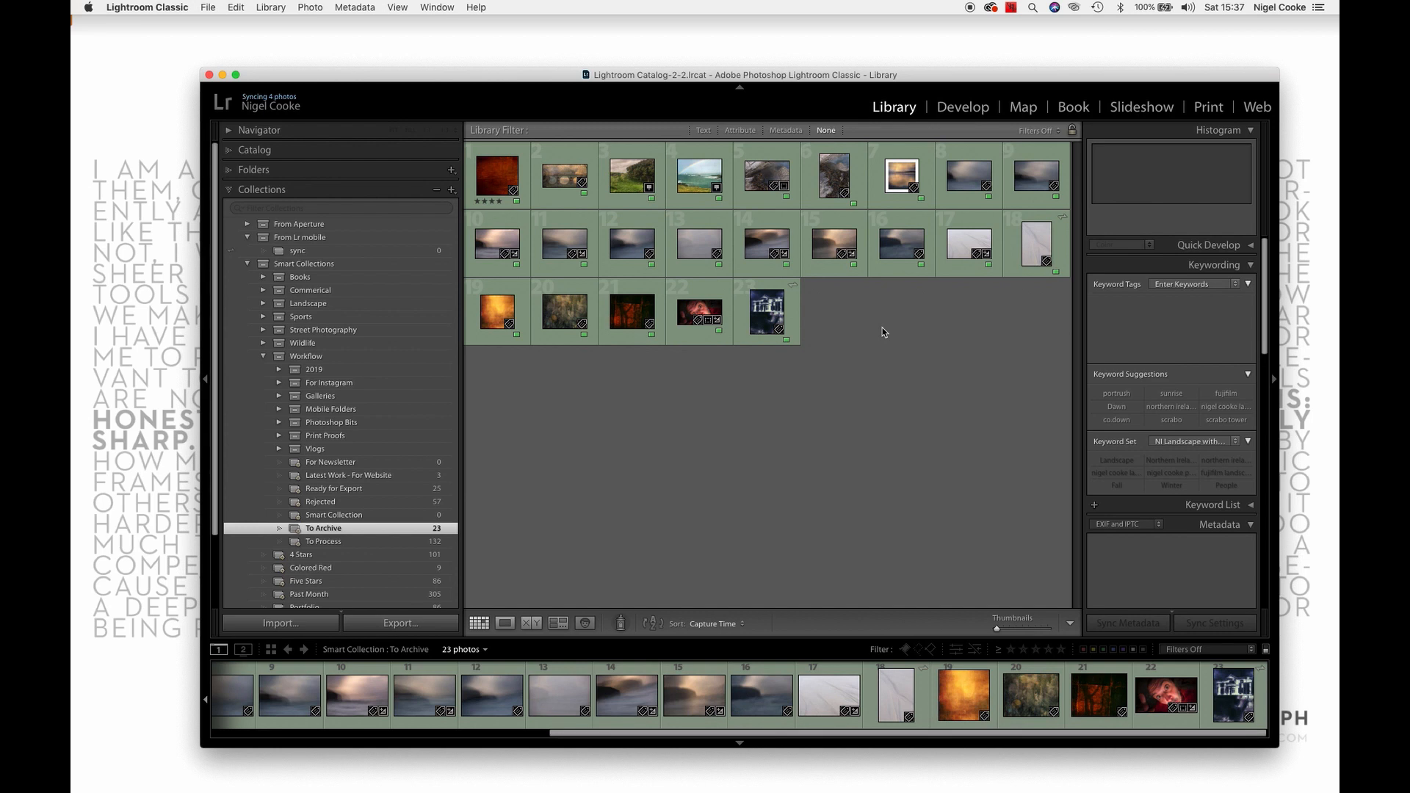
left_click(495, 175)
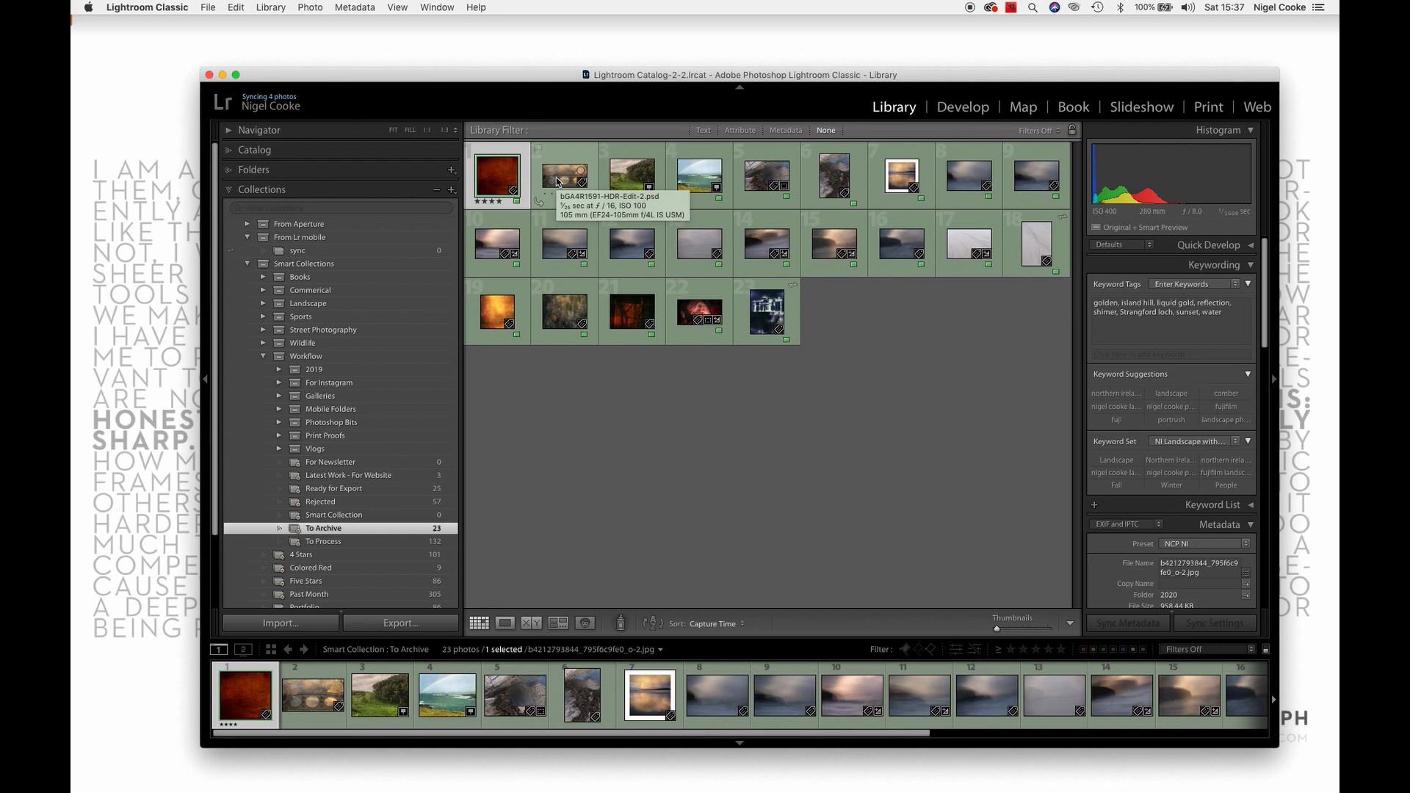
key("Right")
key("Right")
key("Right")
key("Right")
key("Right")
key("Right")
key("Right")
key("Right")
key("Right")
key("Right")
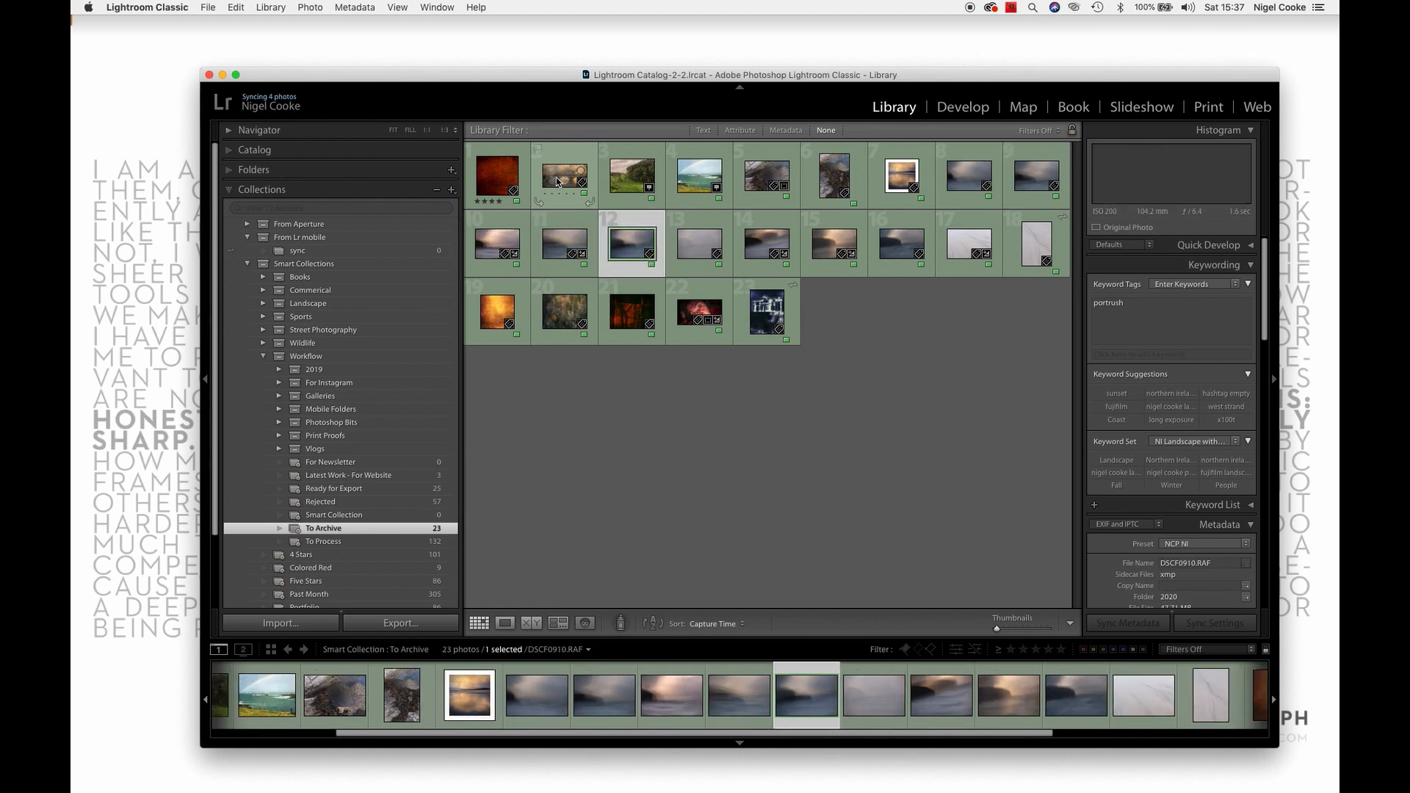
key("Right")
key("Right")
key("Right")
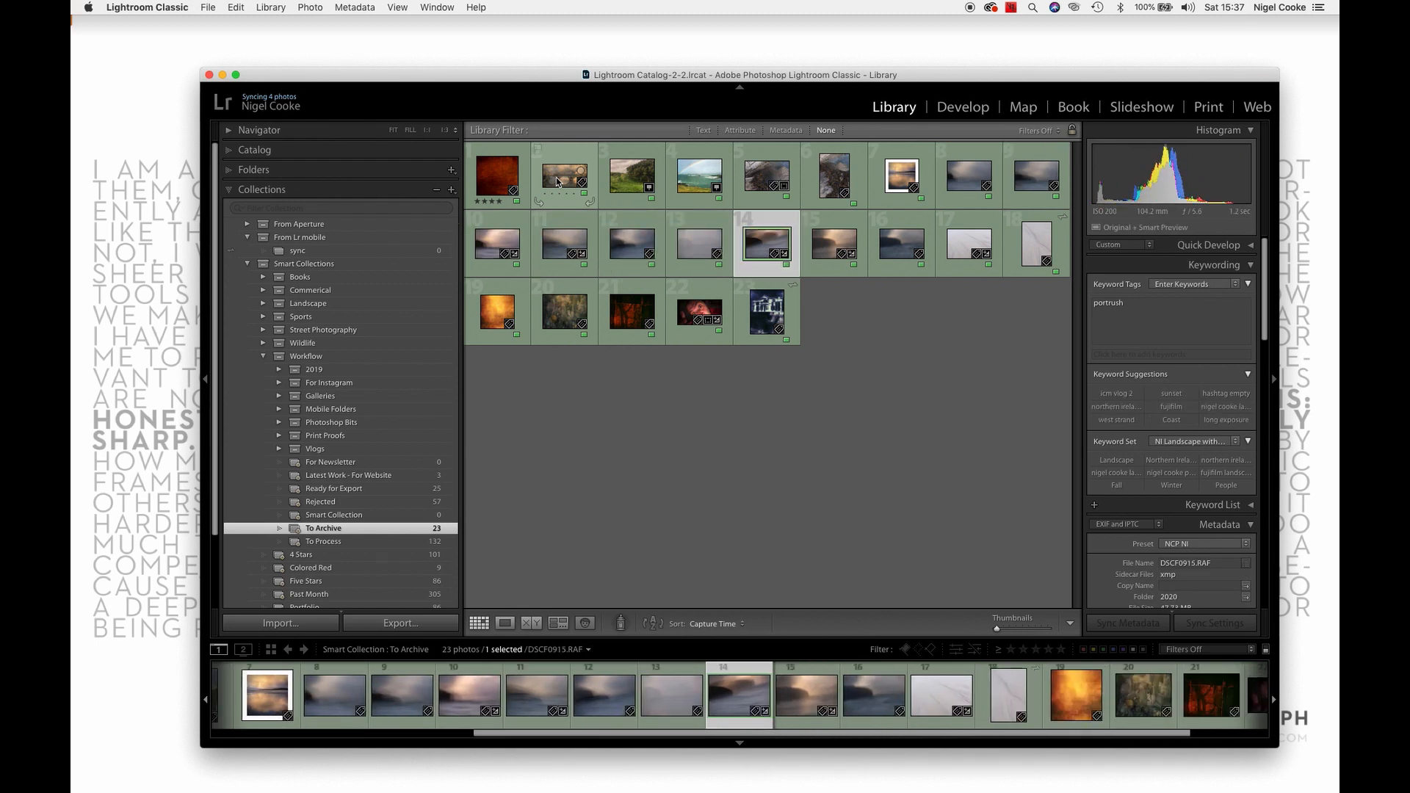
key("Right")
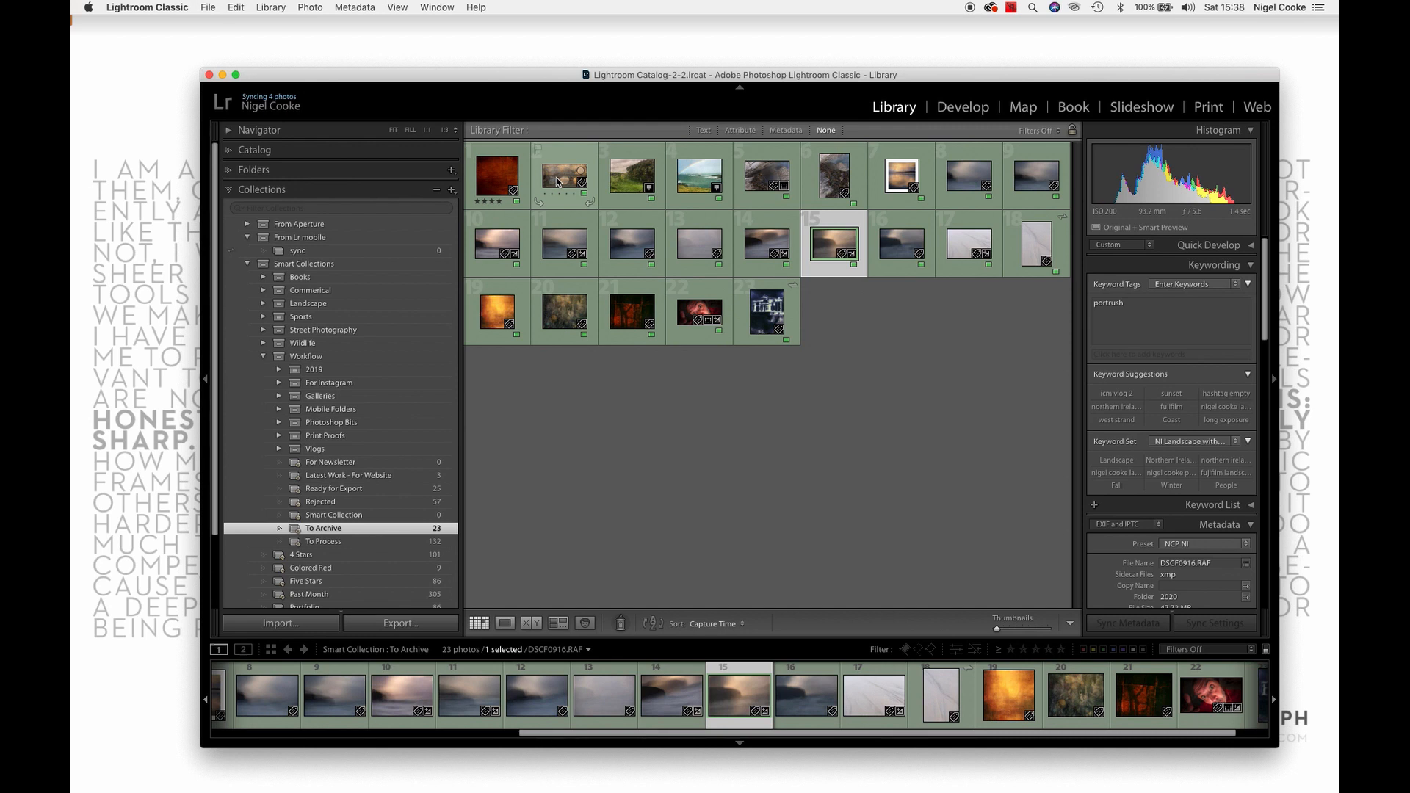
key("Right")
key("Left")
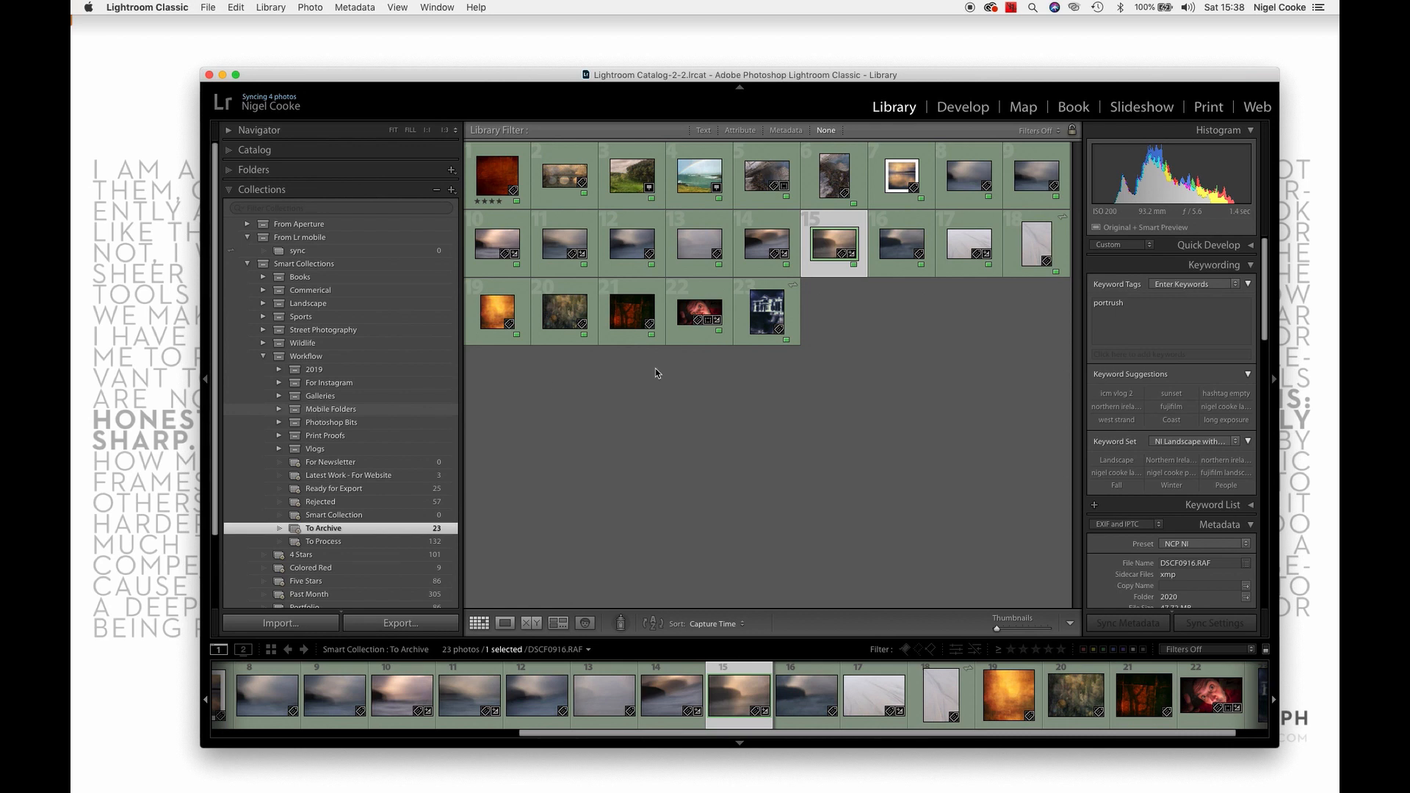
Go back through the To Archive photos from the last to the first, checking which ones have a smart preview
left_click(878, 372)
left_click(758, 307)
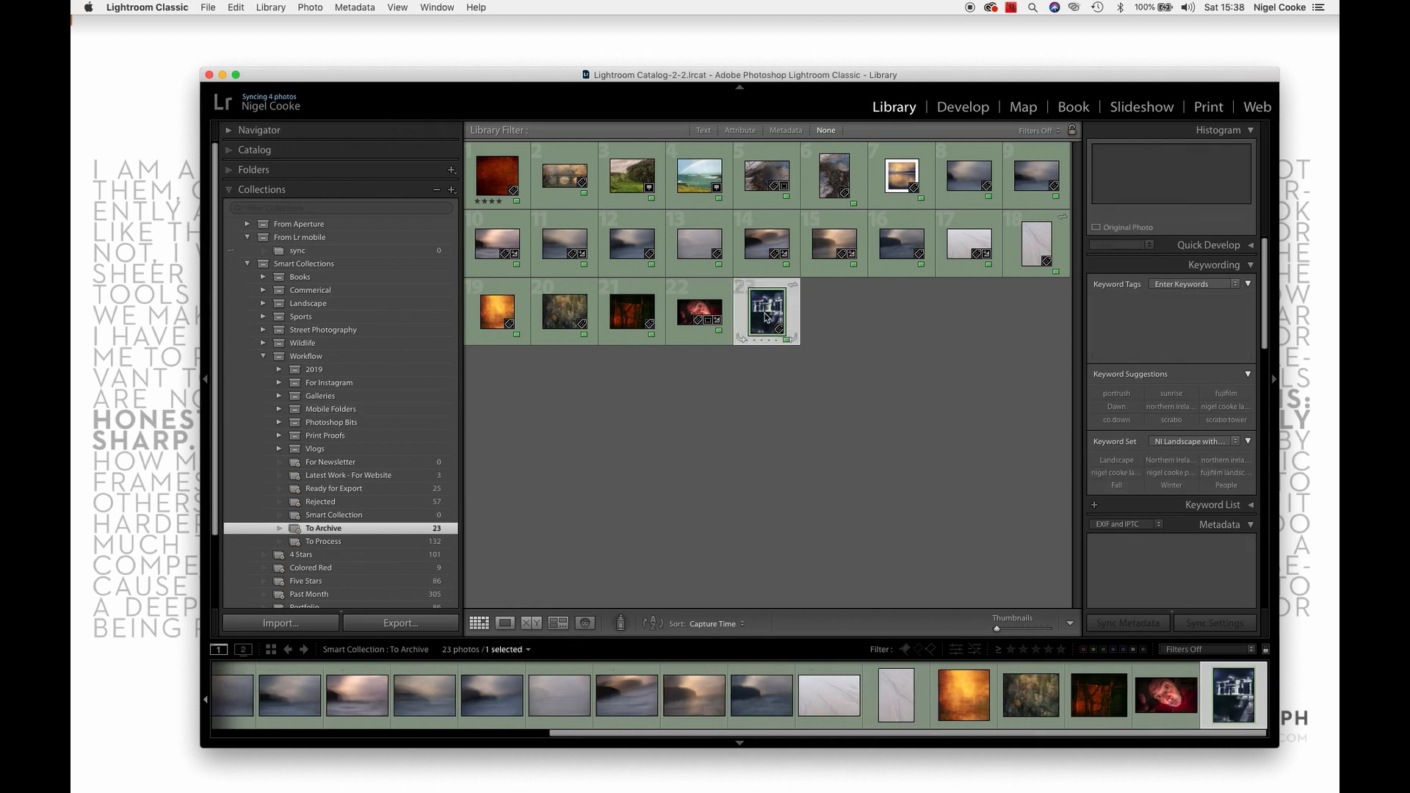
key("Left")
key("Left")
key("Left")
key("Left")
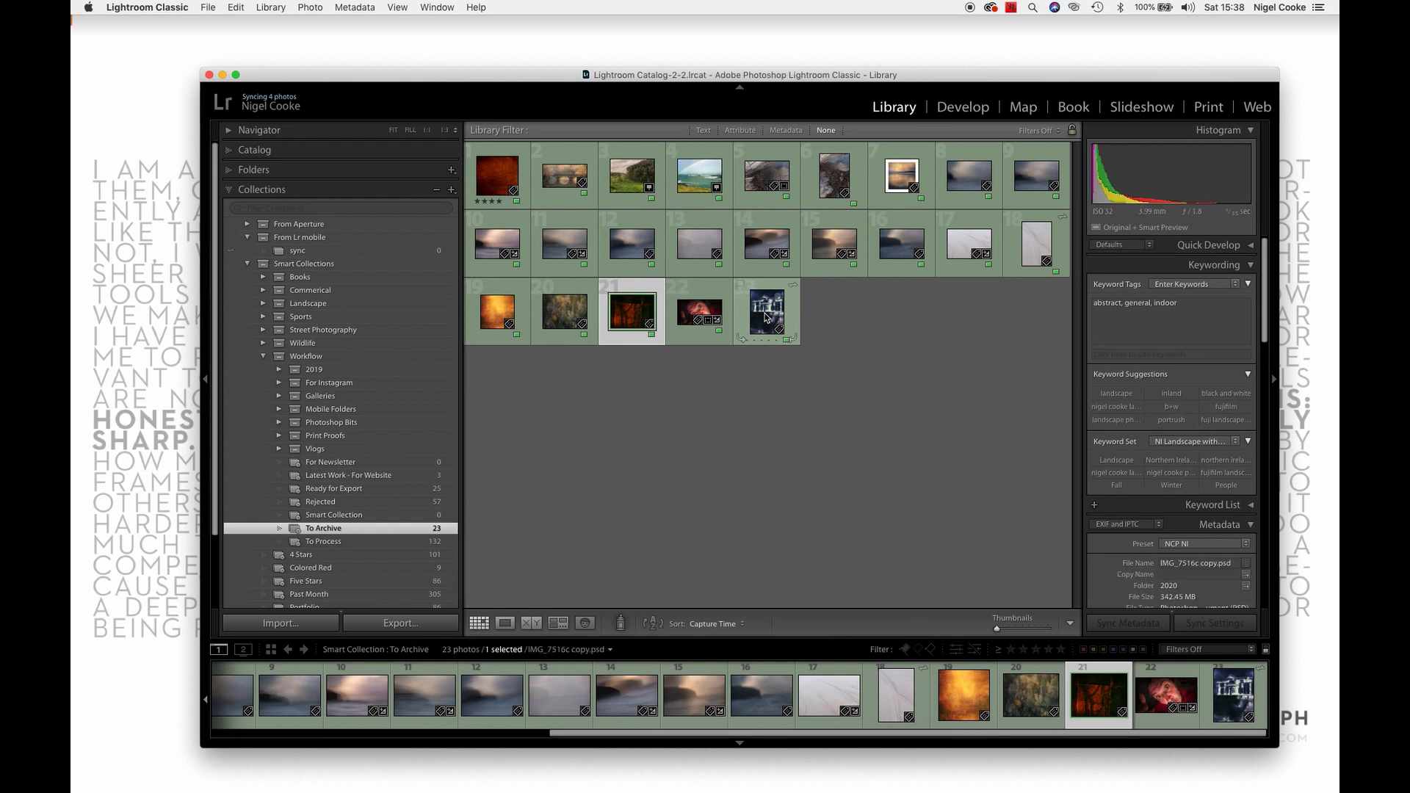
key("Left")
key("Left")
key("Left")
key("Left")
key("Left")
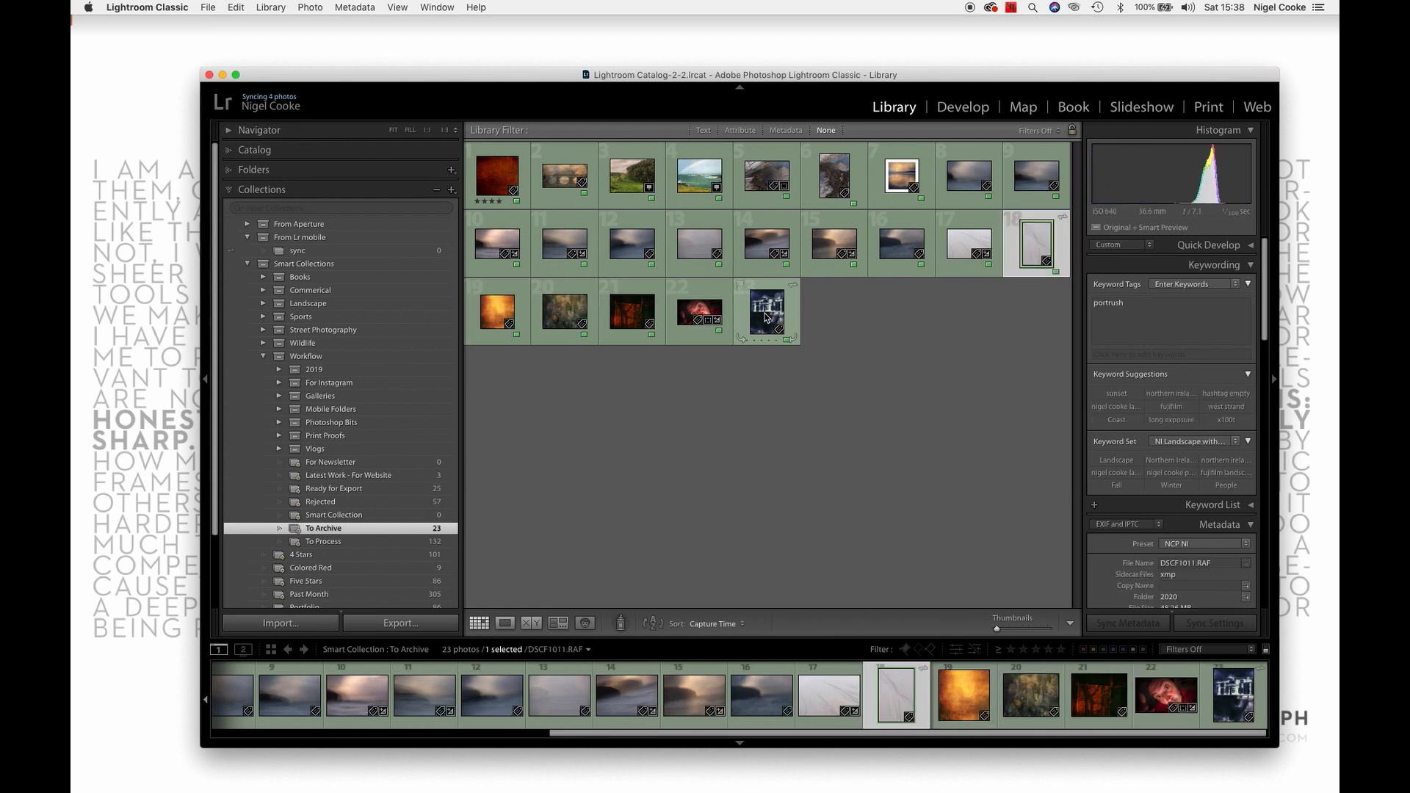
key("Left")
key("Left")
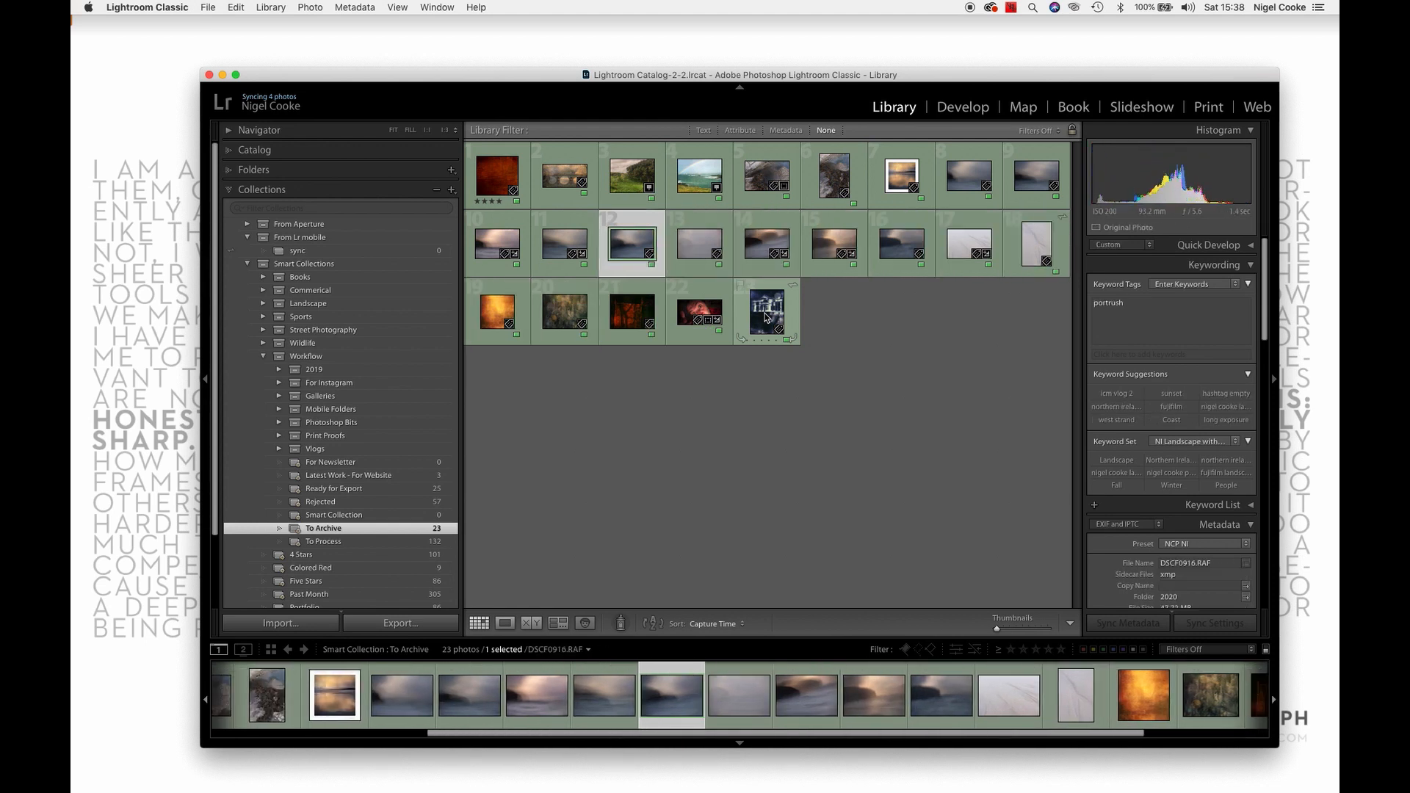
key("Left")
key("Left")
key("Left")
key("Left")
key("Left")
key("Left")
key("Left")
key("Left")
key("Left")
key("Left")
key("Left")
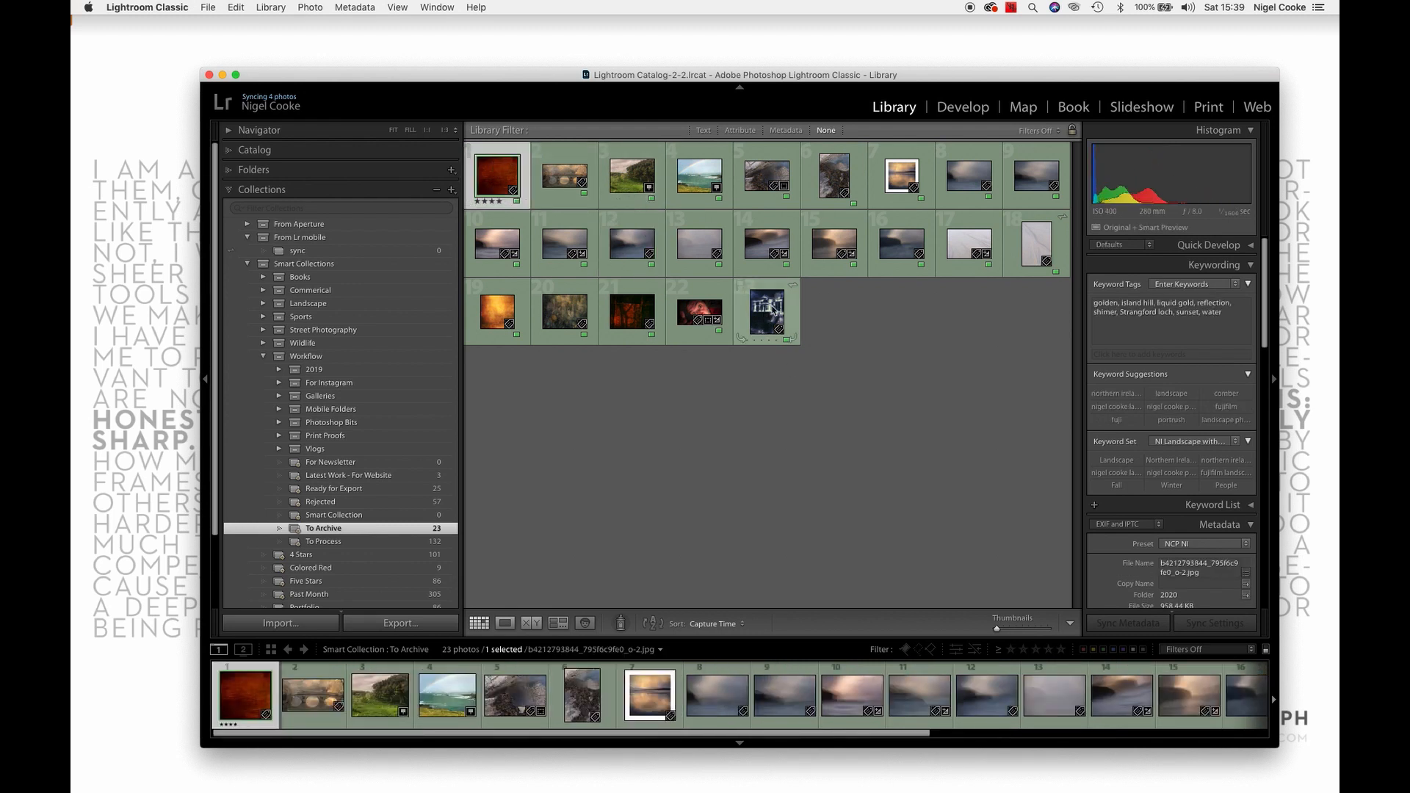
Move all photos in the To Archive collection into the Complete-2020 folder under Lightroom on the LightRoom1 drive
key("super+a")
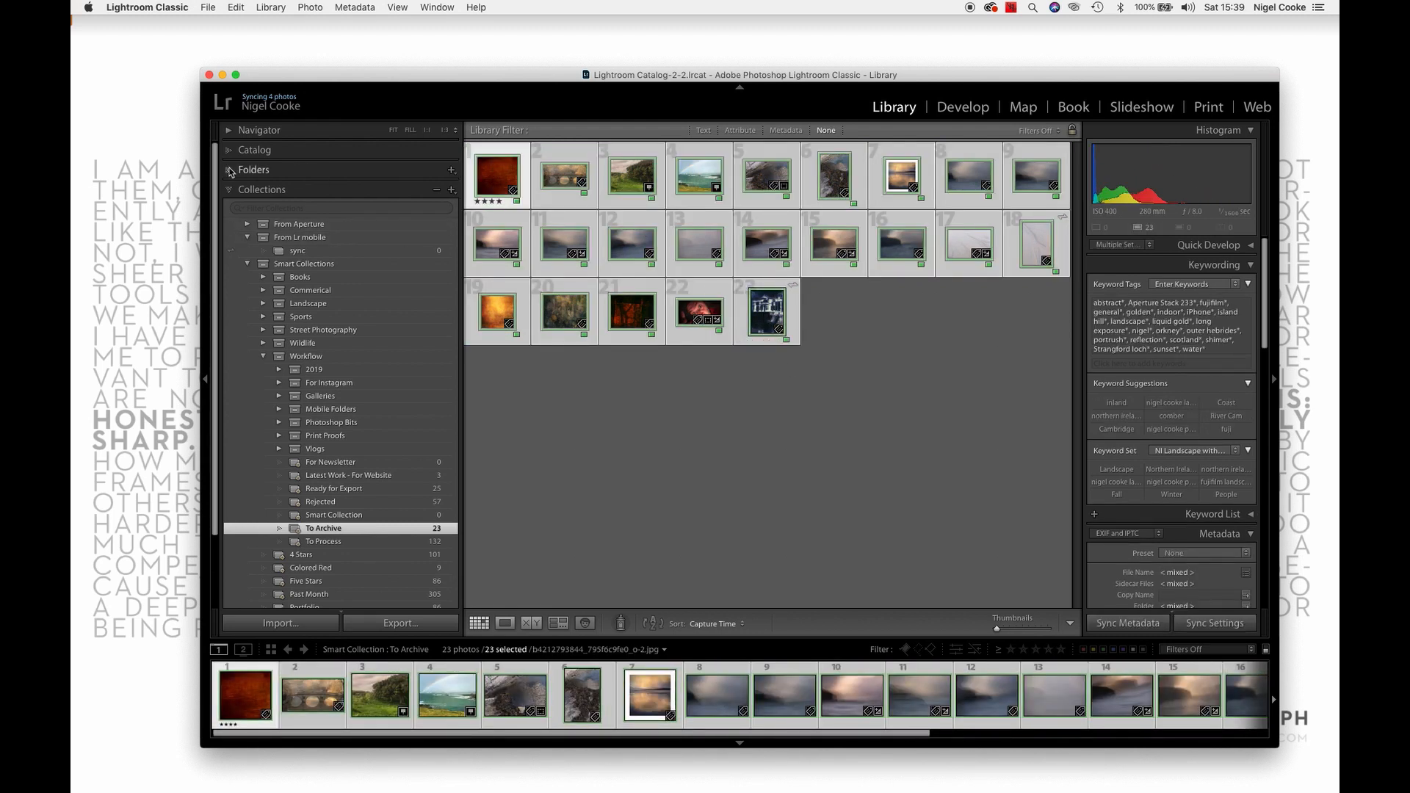
left_click(228, 174)
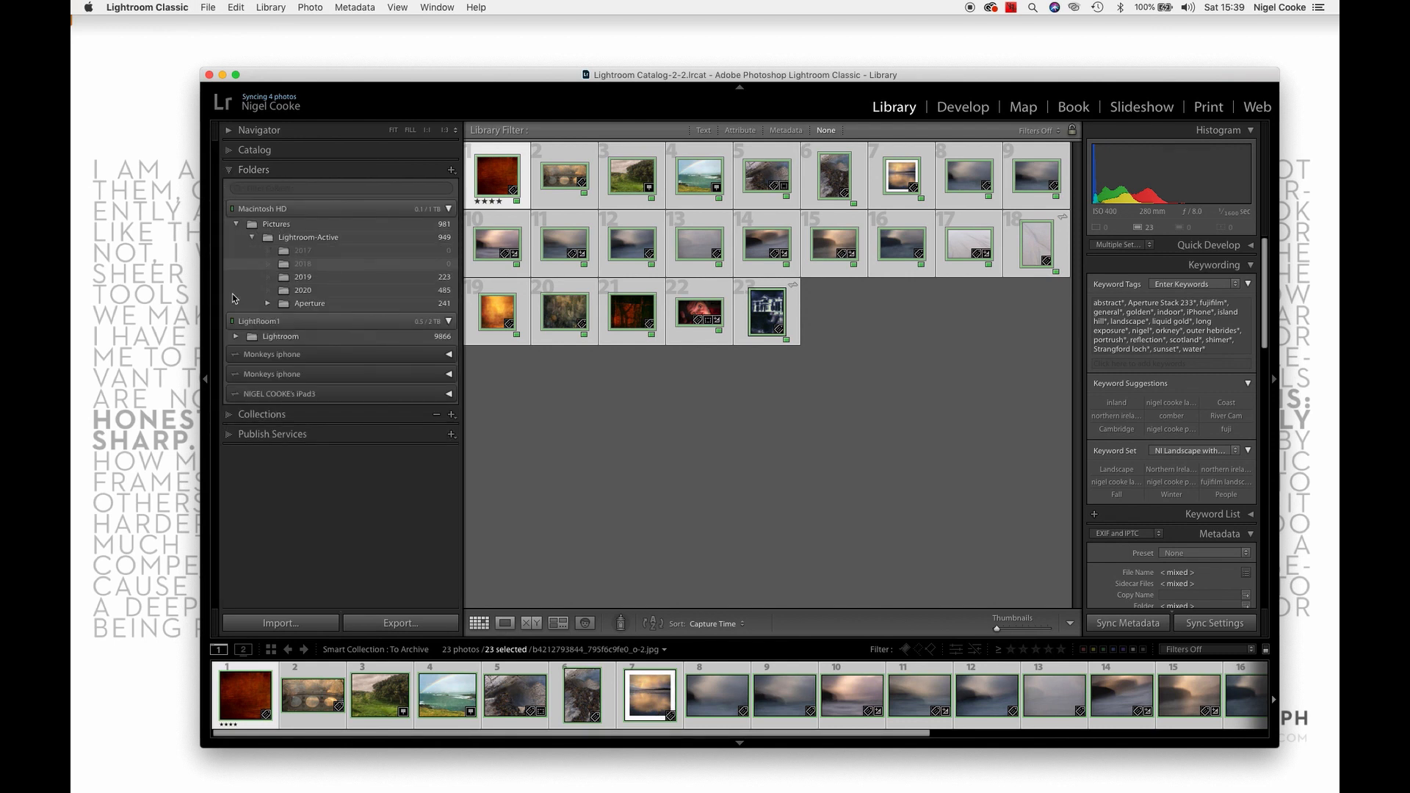
left_click(237, 337)
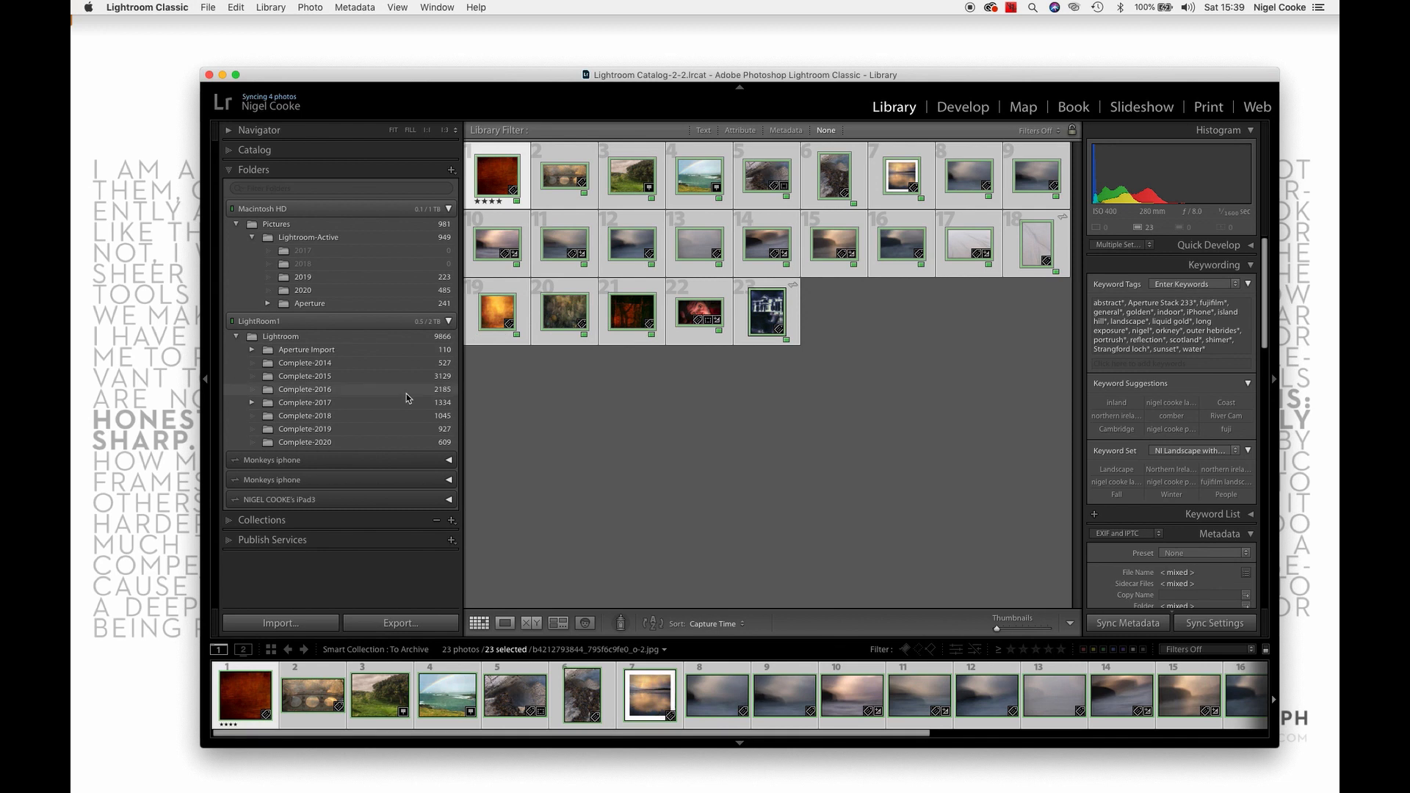
left_click_drag(494, 315, 375, 444)
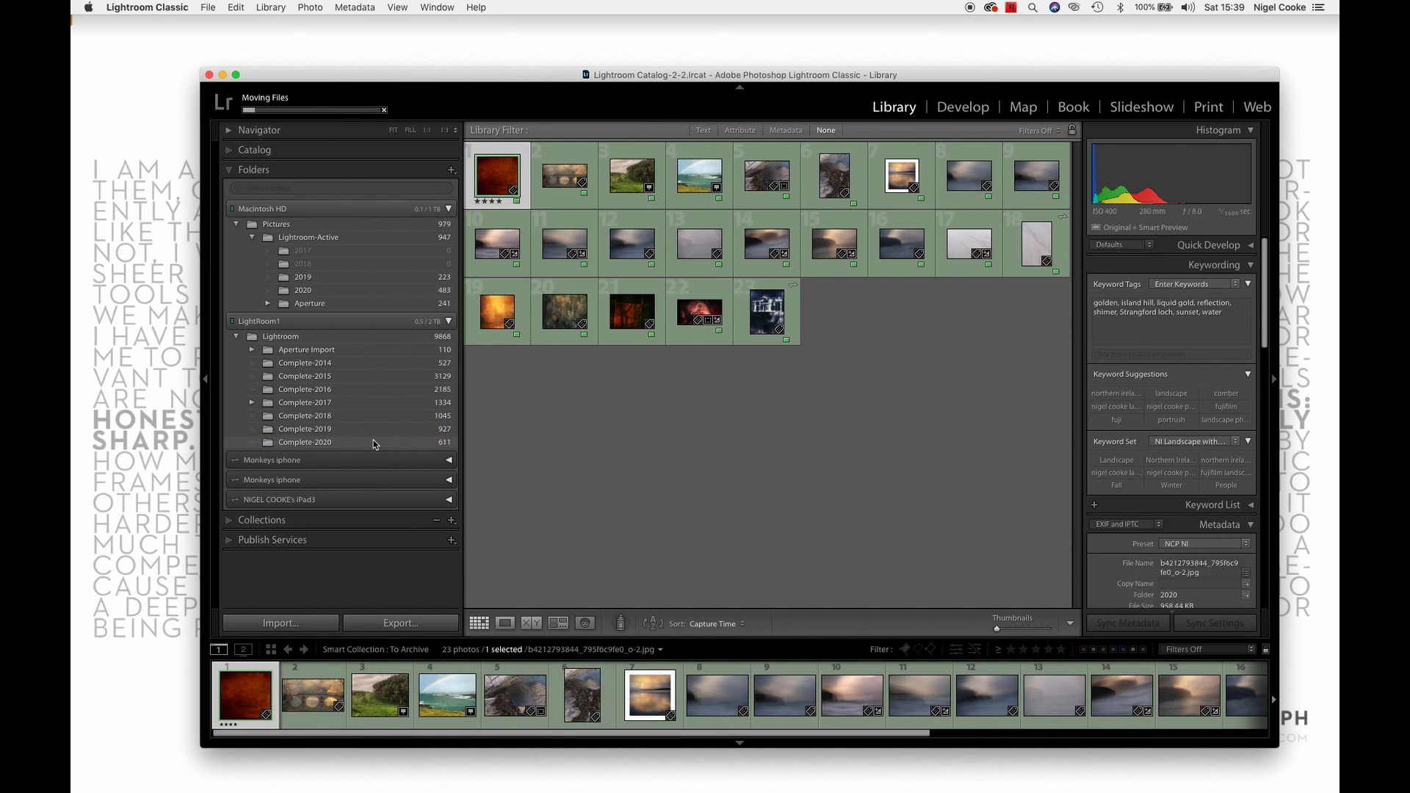
left_click(729, 423)
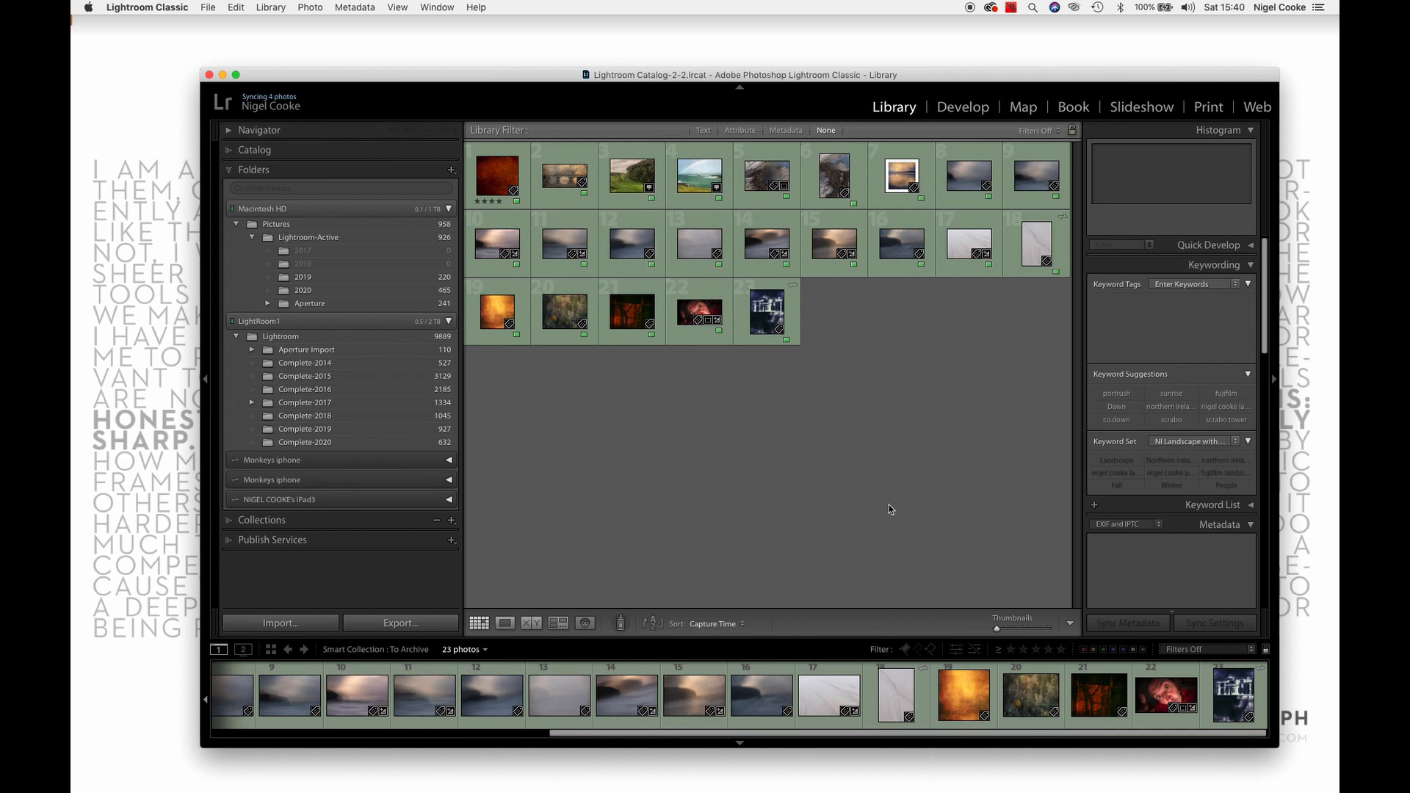
Collapse the LightRoom1 archive folders, view the 2020 folder under Lightroom-Active, and switch to Finder
left_click(236, 336)
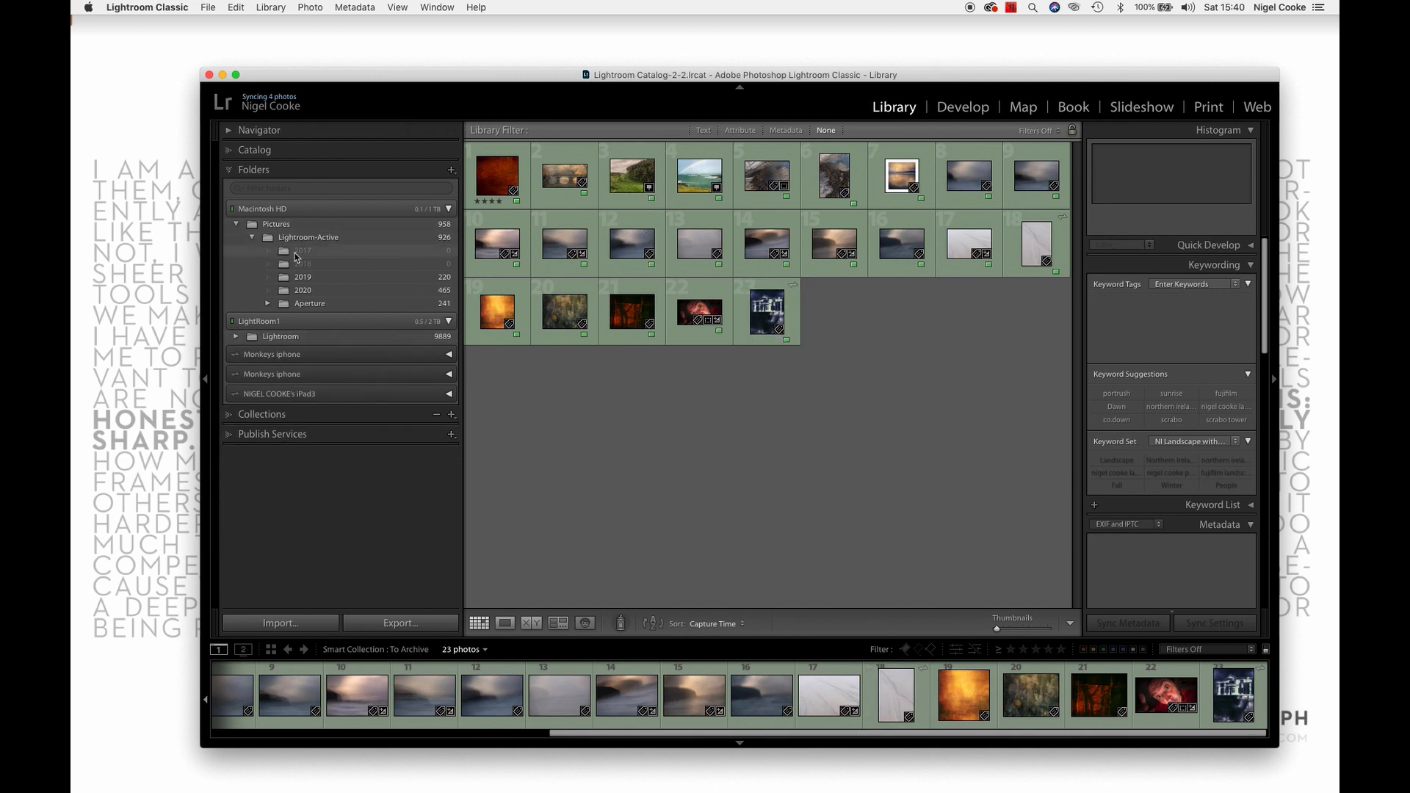
left_click(328, 290)
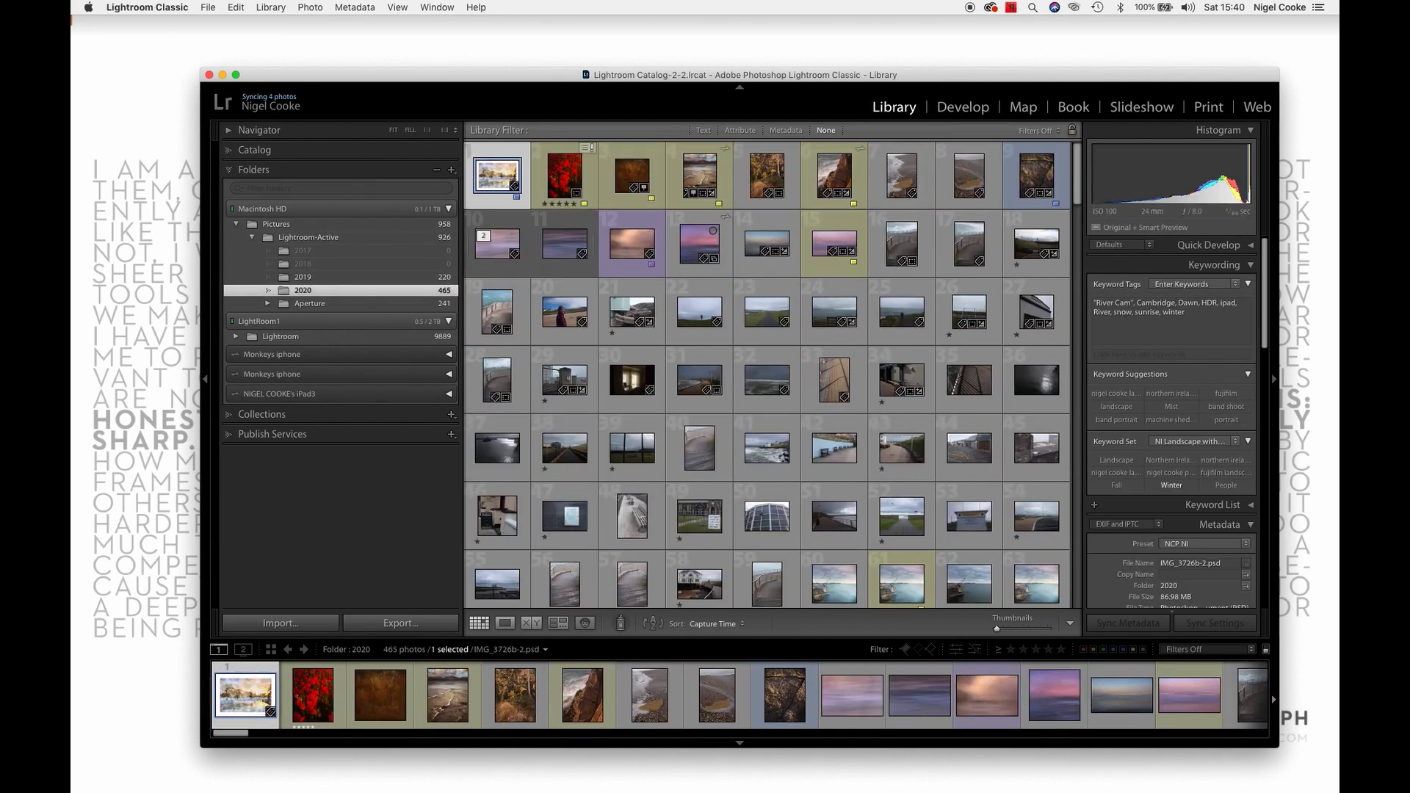
key("super+Tab")
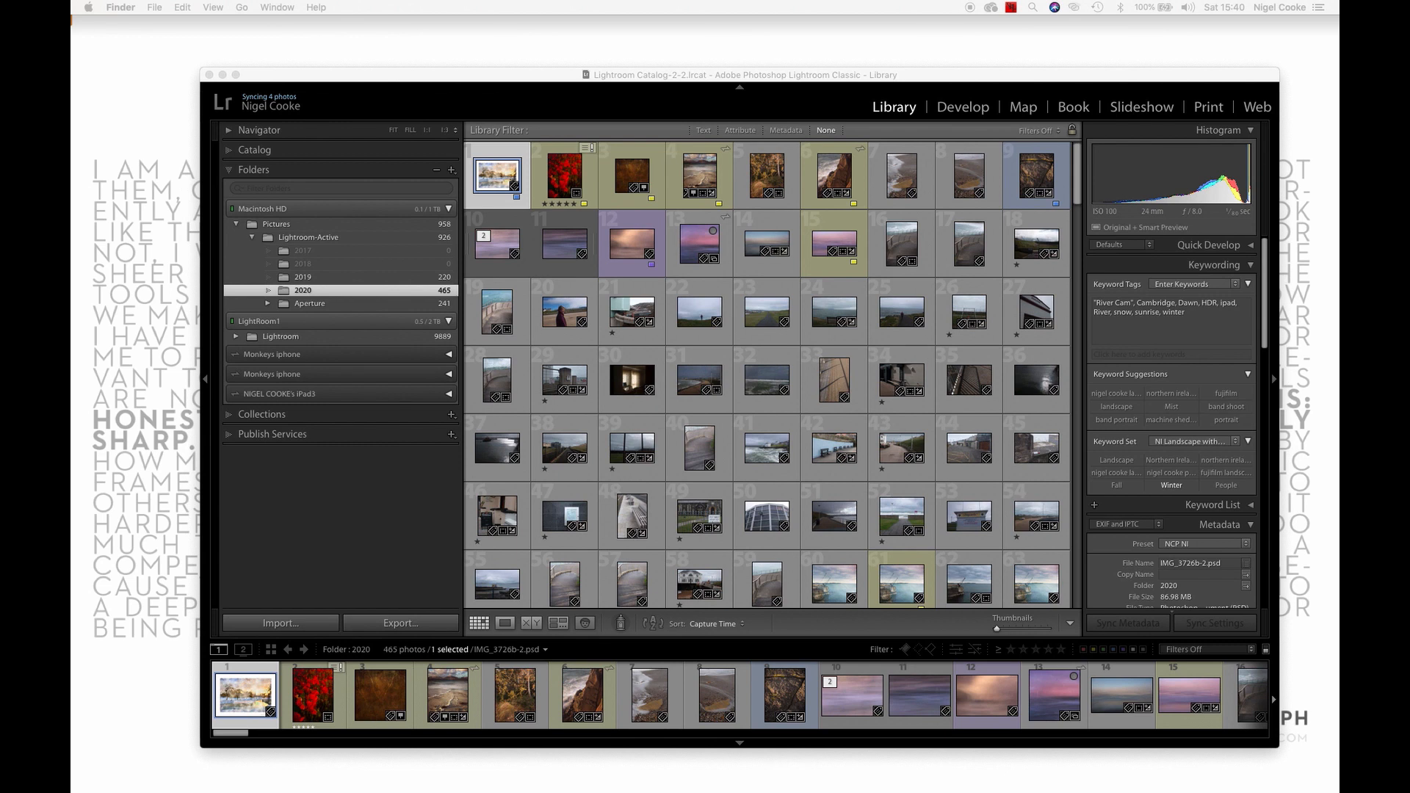
Return to Lightroom Classic's To Archive smart collection and check the preview status of the eleventh photo below the histogram
left_click(232, 415)
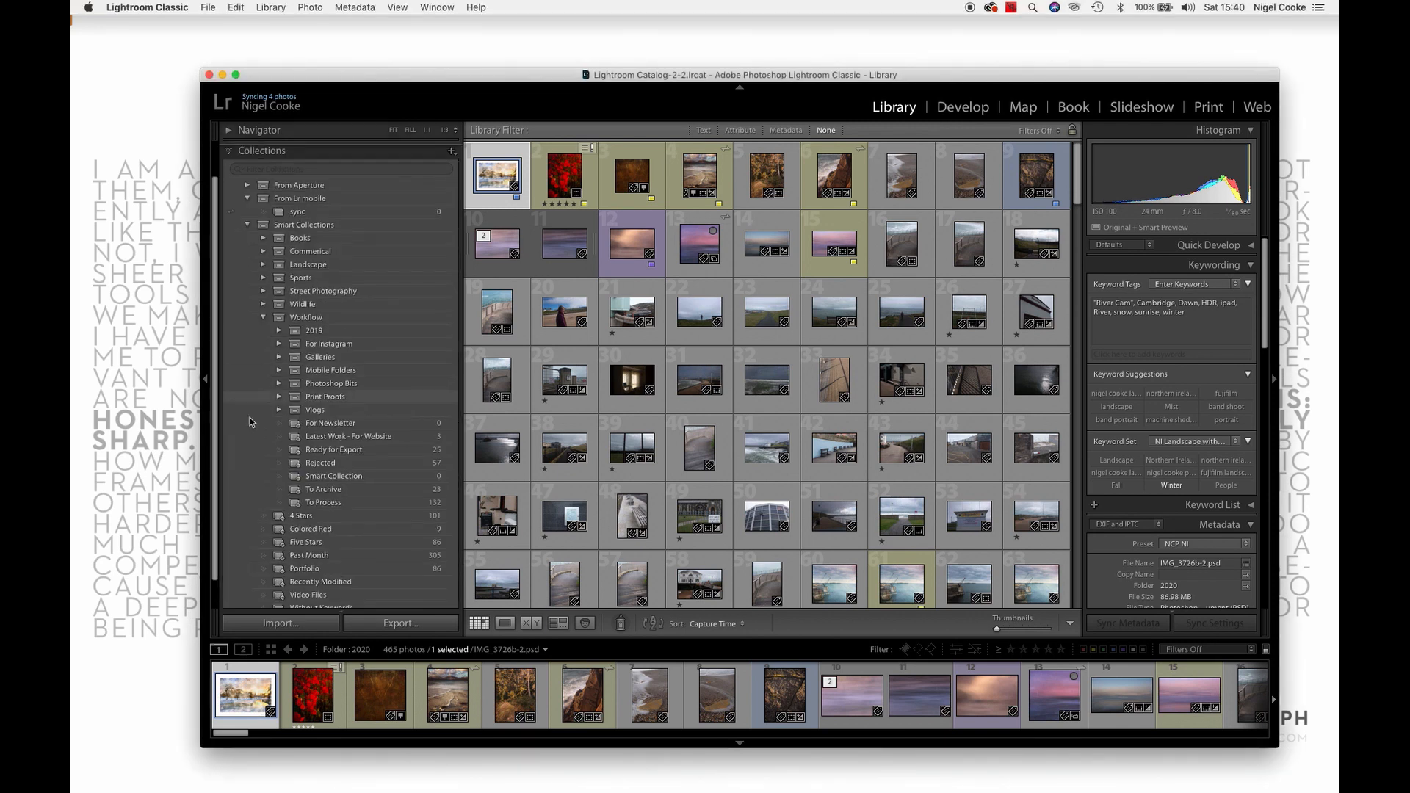
left_click(360, 489)
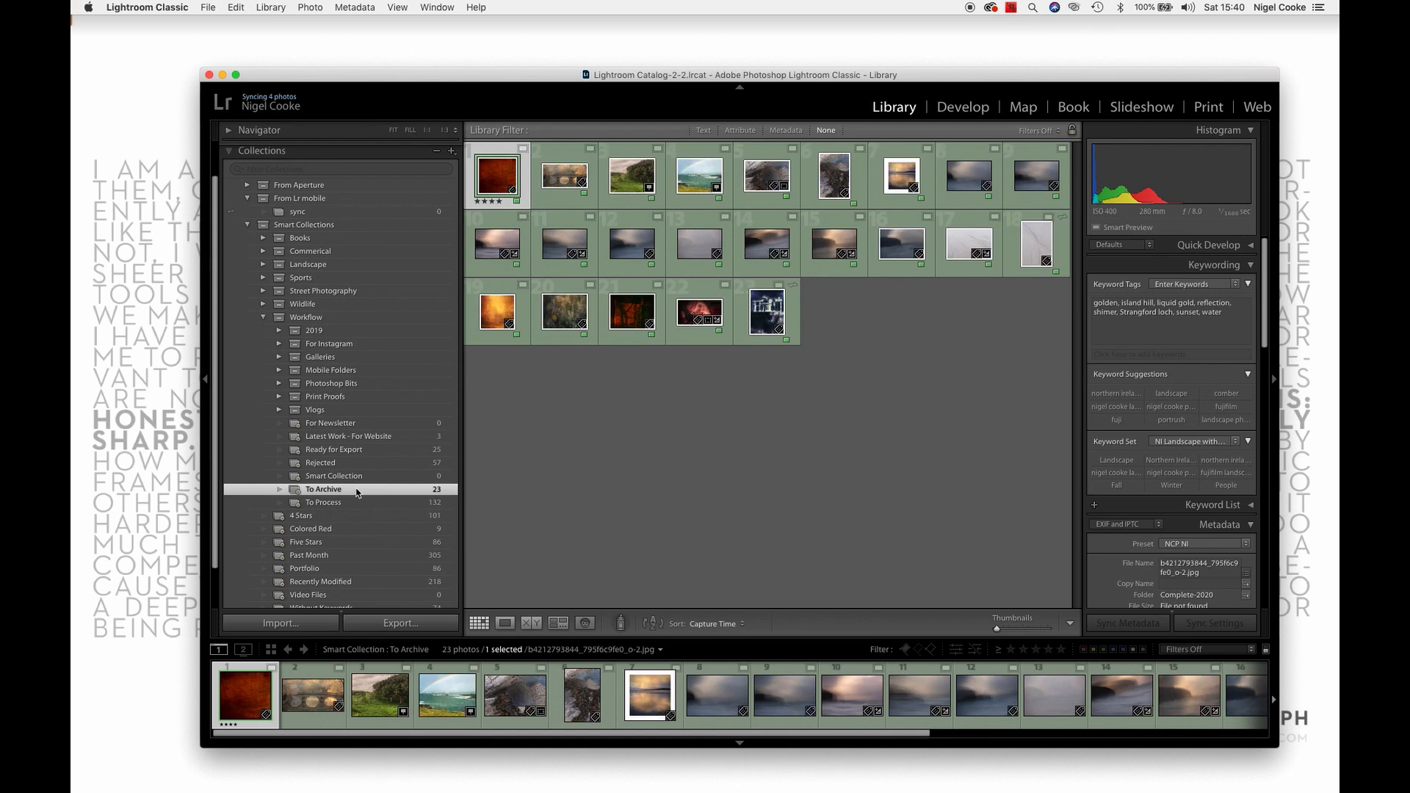
left_click(570, 244)
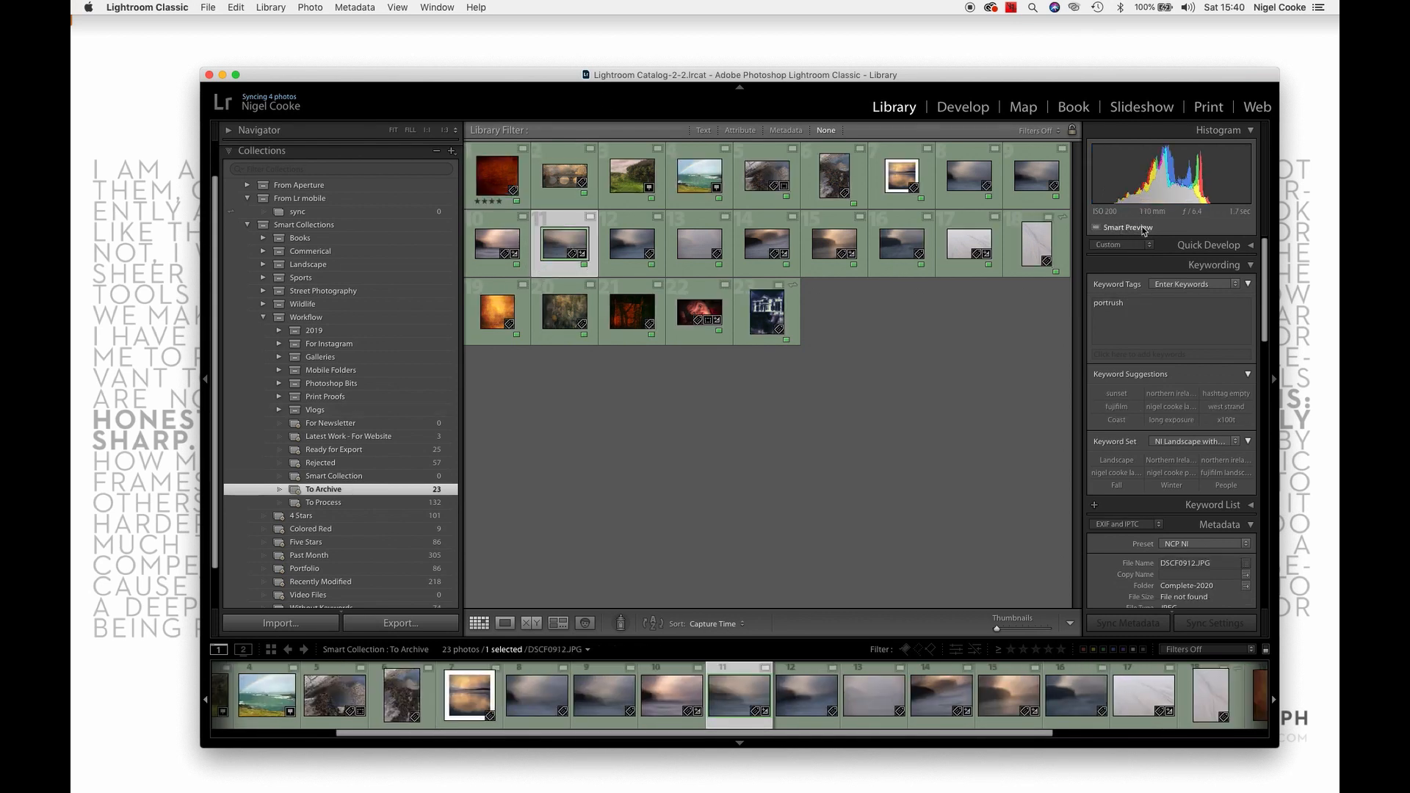
mouse_move(1169, 231)
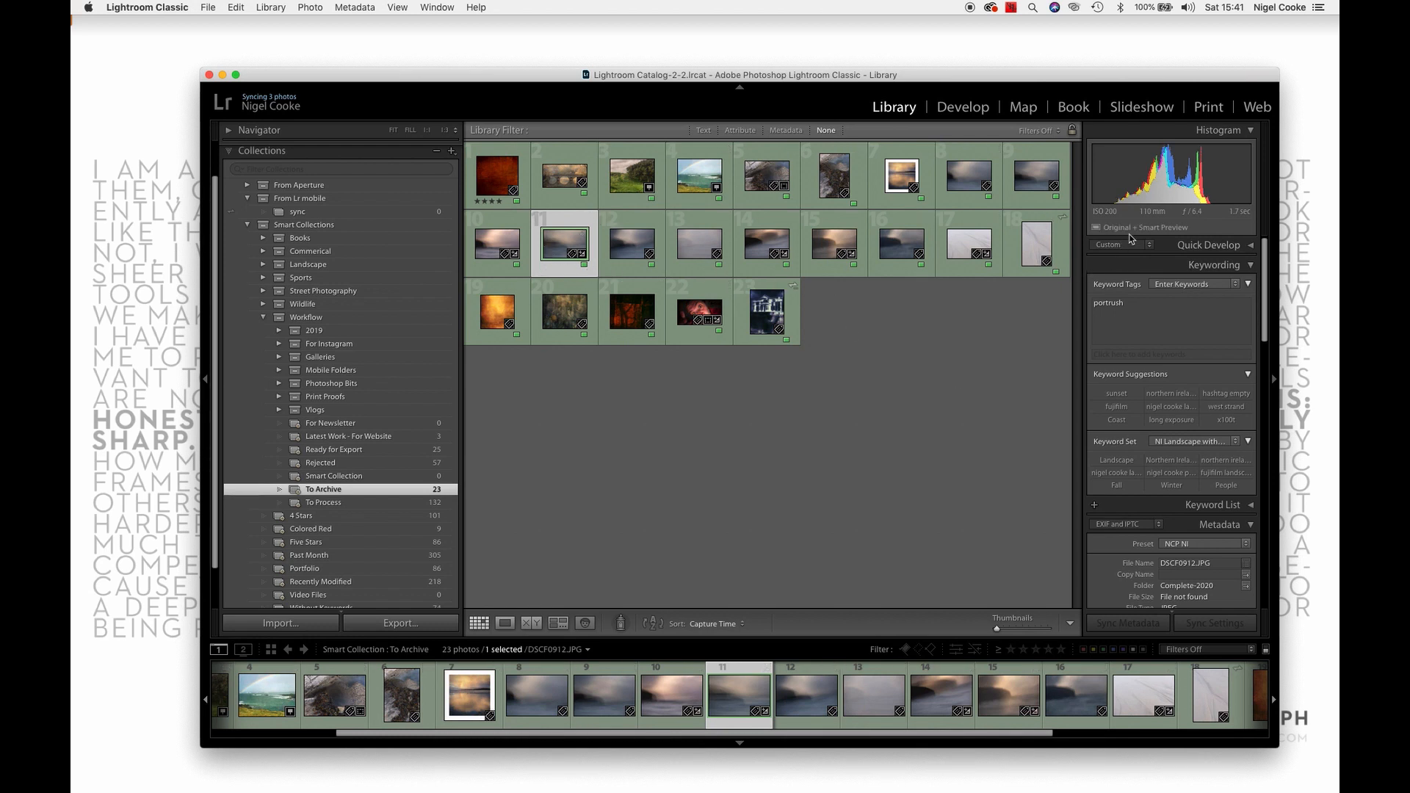
Set the color label of all photos in the To Archive collection to None
left_click(750, 302)
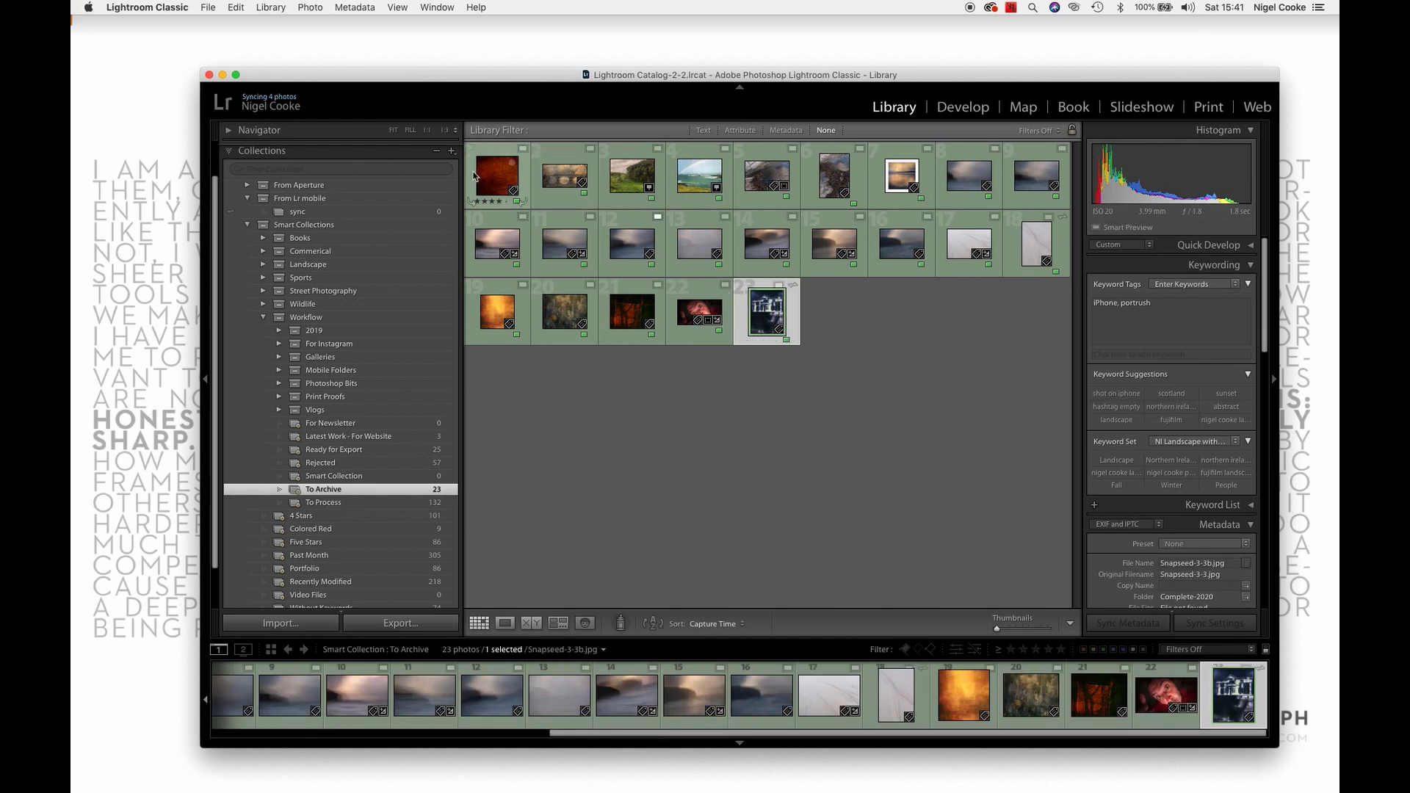
key("super+a")
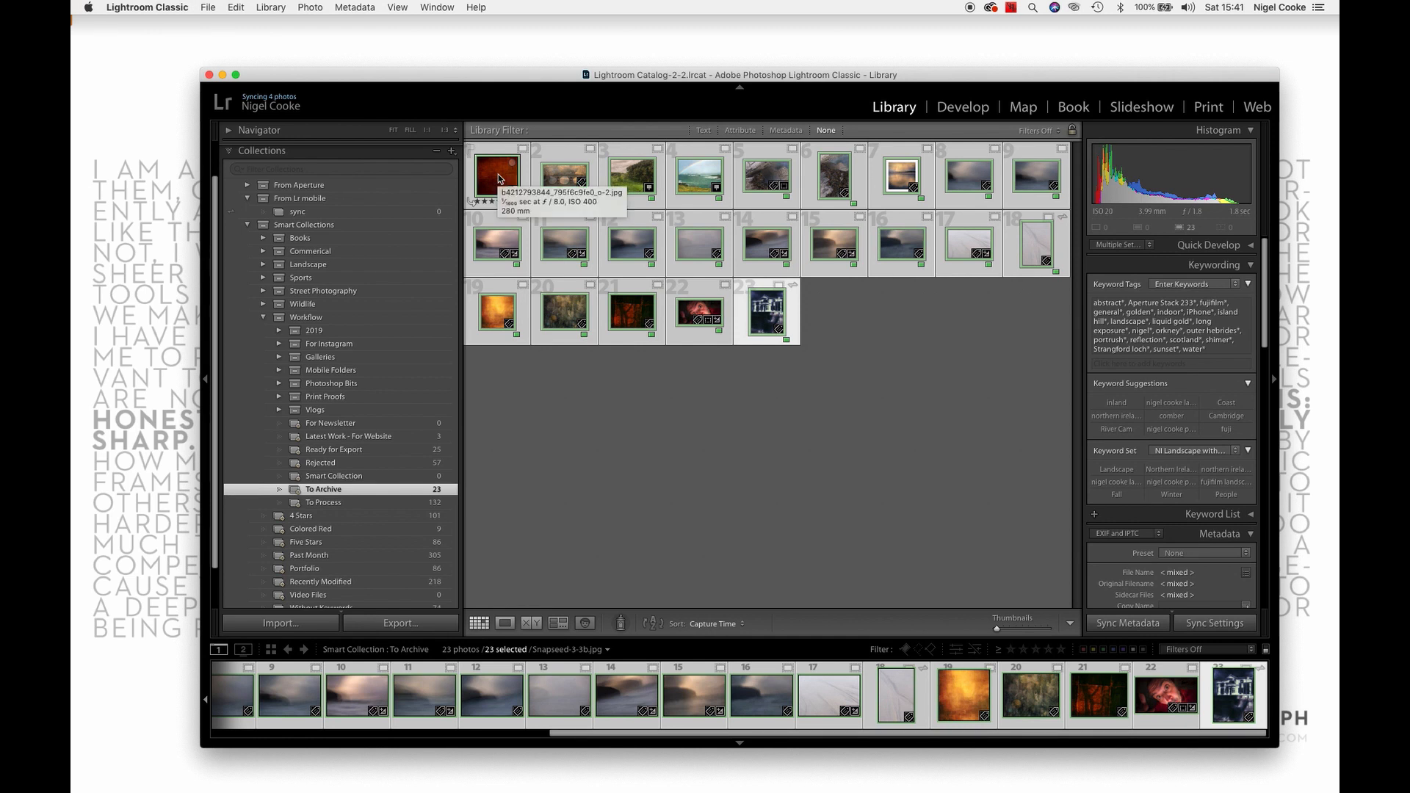
right_click(492, 175)
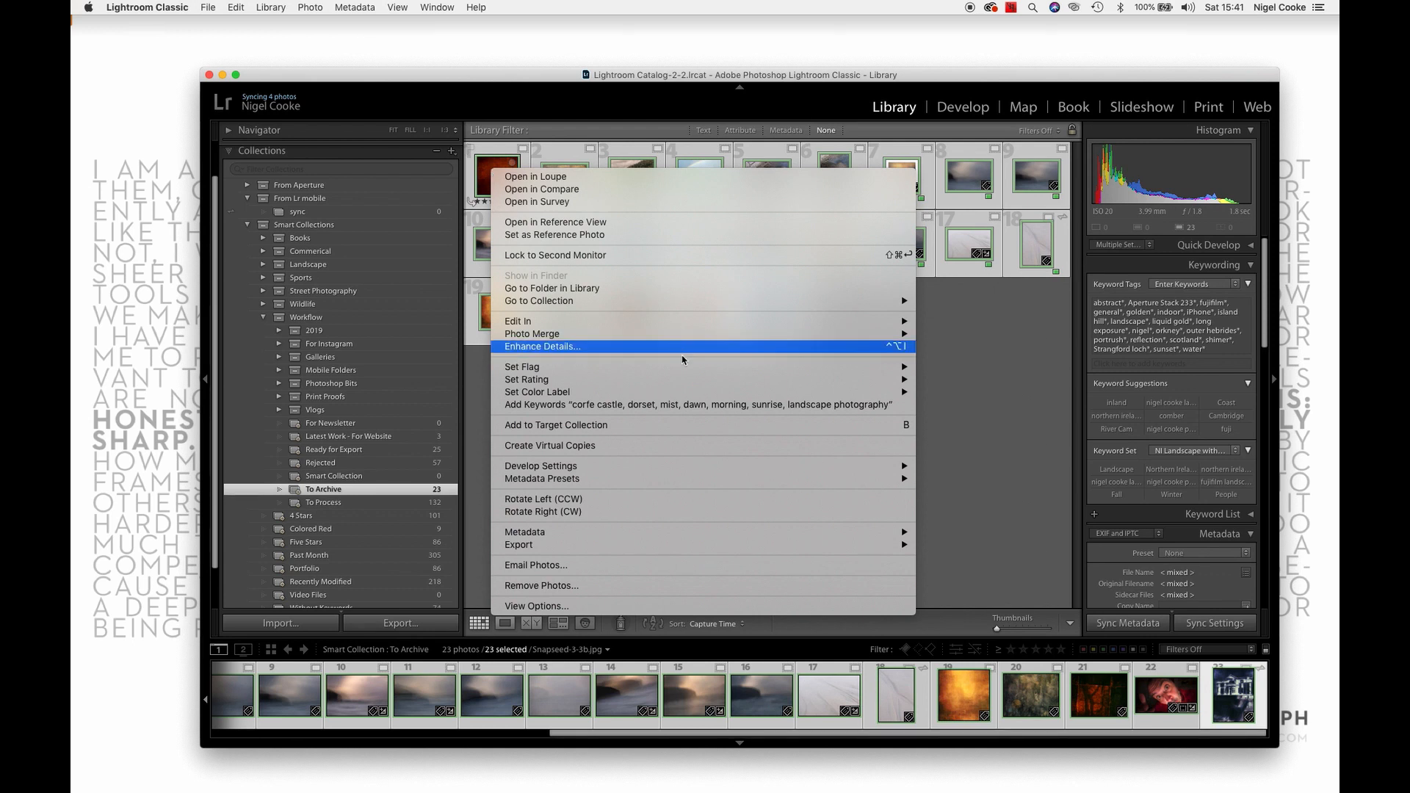
mouse_move(727, 393)
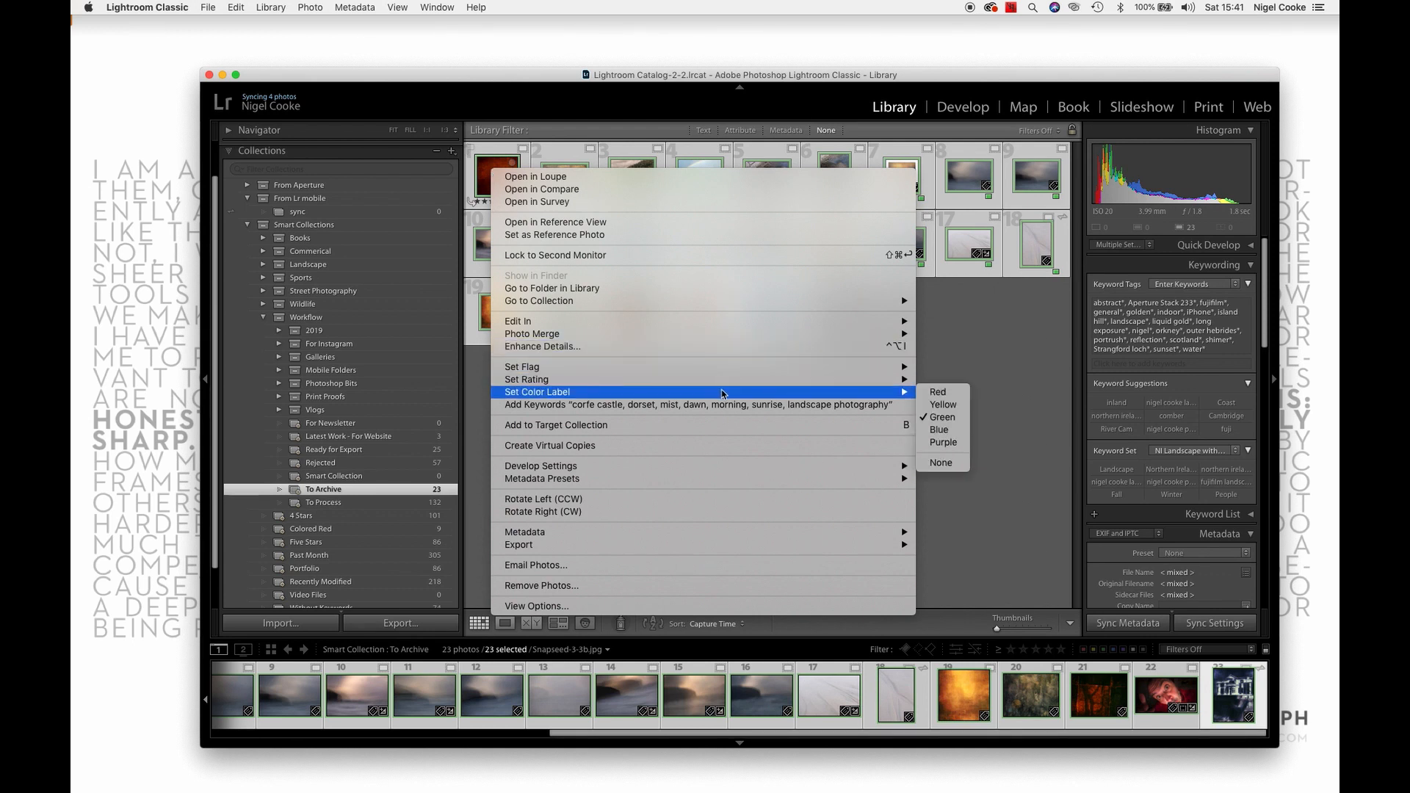
left_click(952, 464)
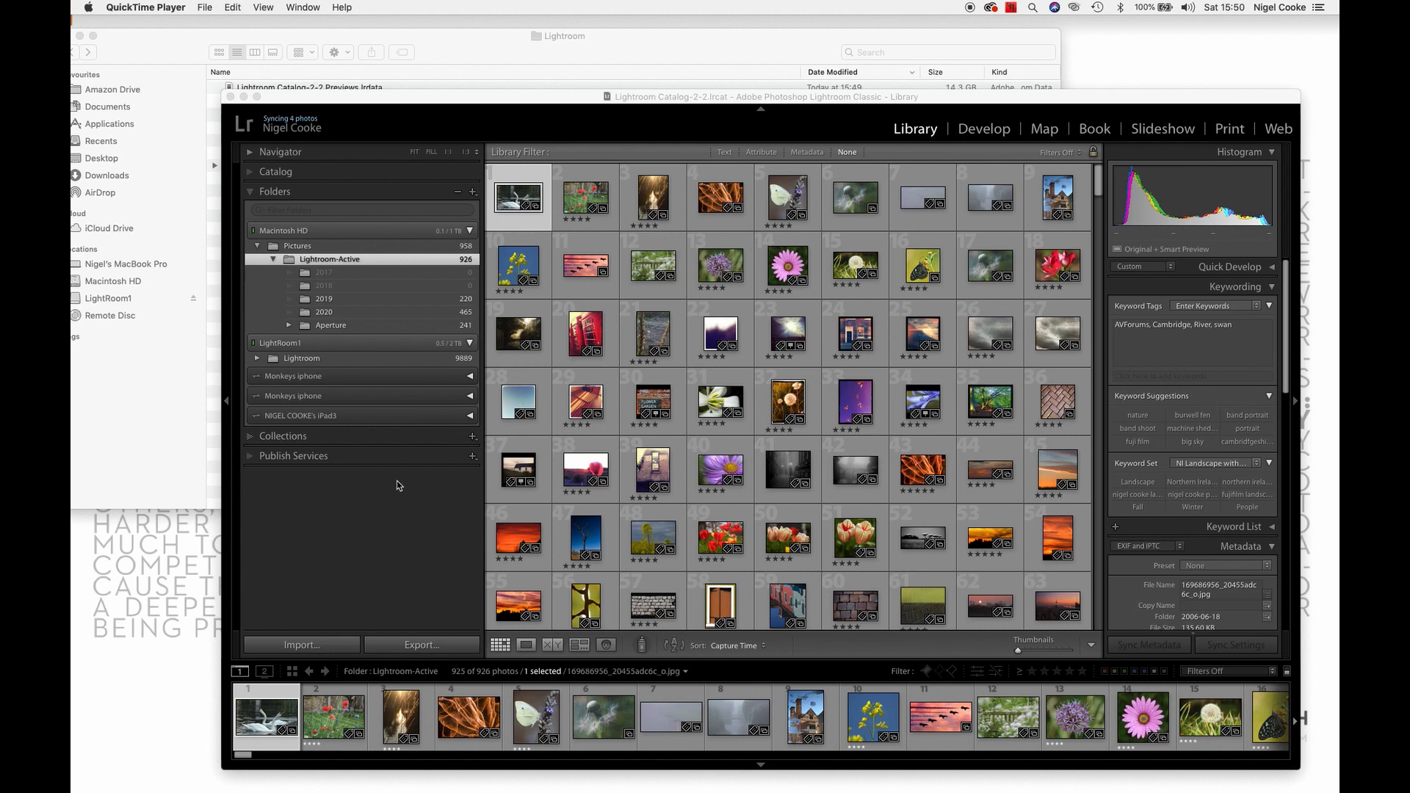
Expand the collections list, and quit Lightroom Classic with a catalog backup that includes integrity testing and optimization
left_click(389, 436)
left_click(376, 436)
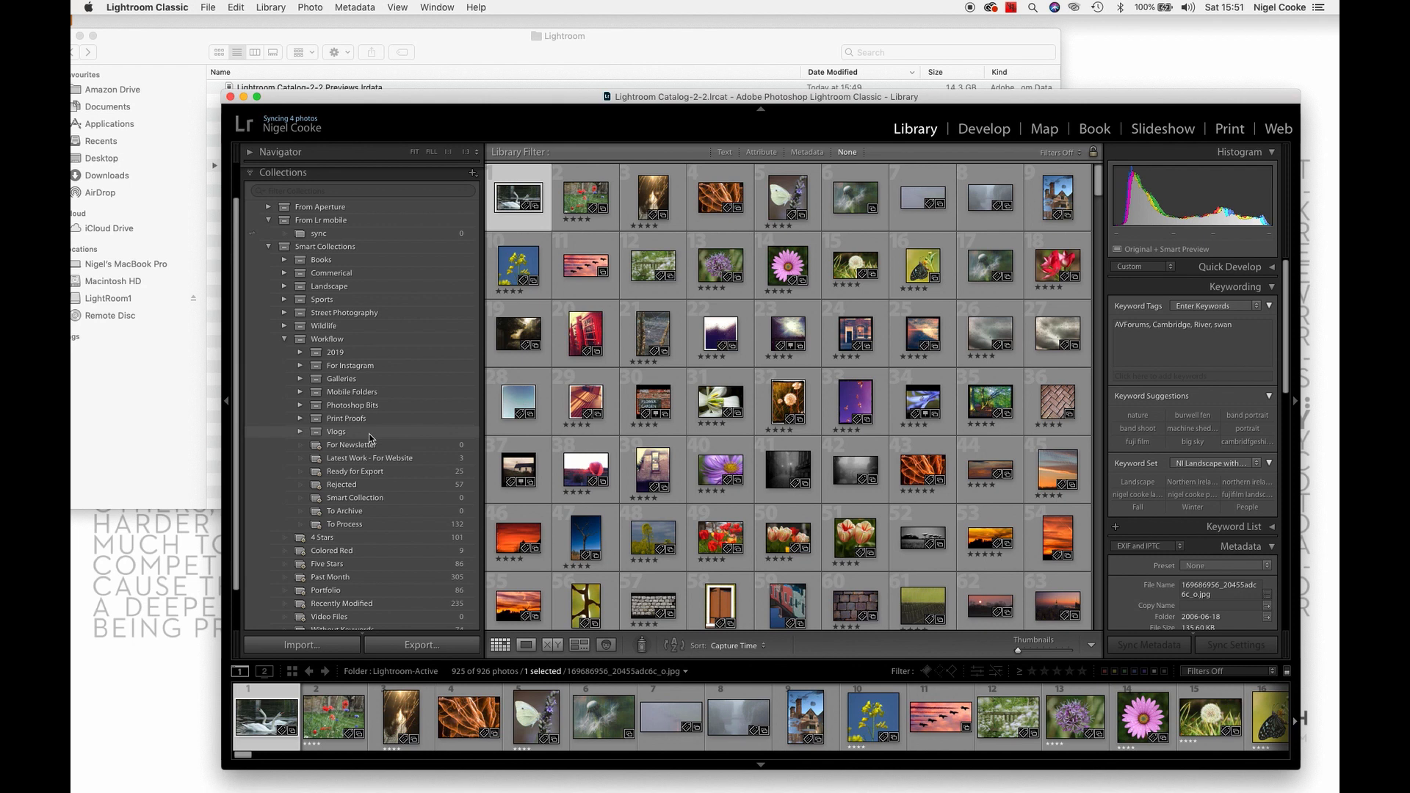
left_click(137, 5)
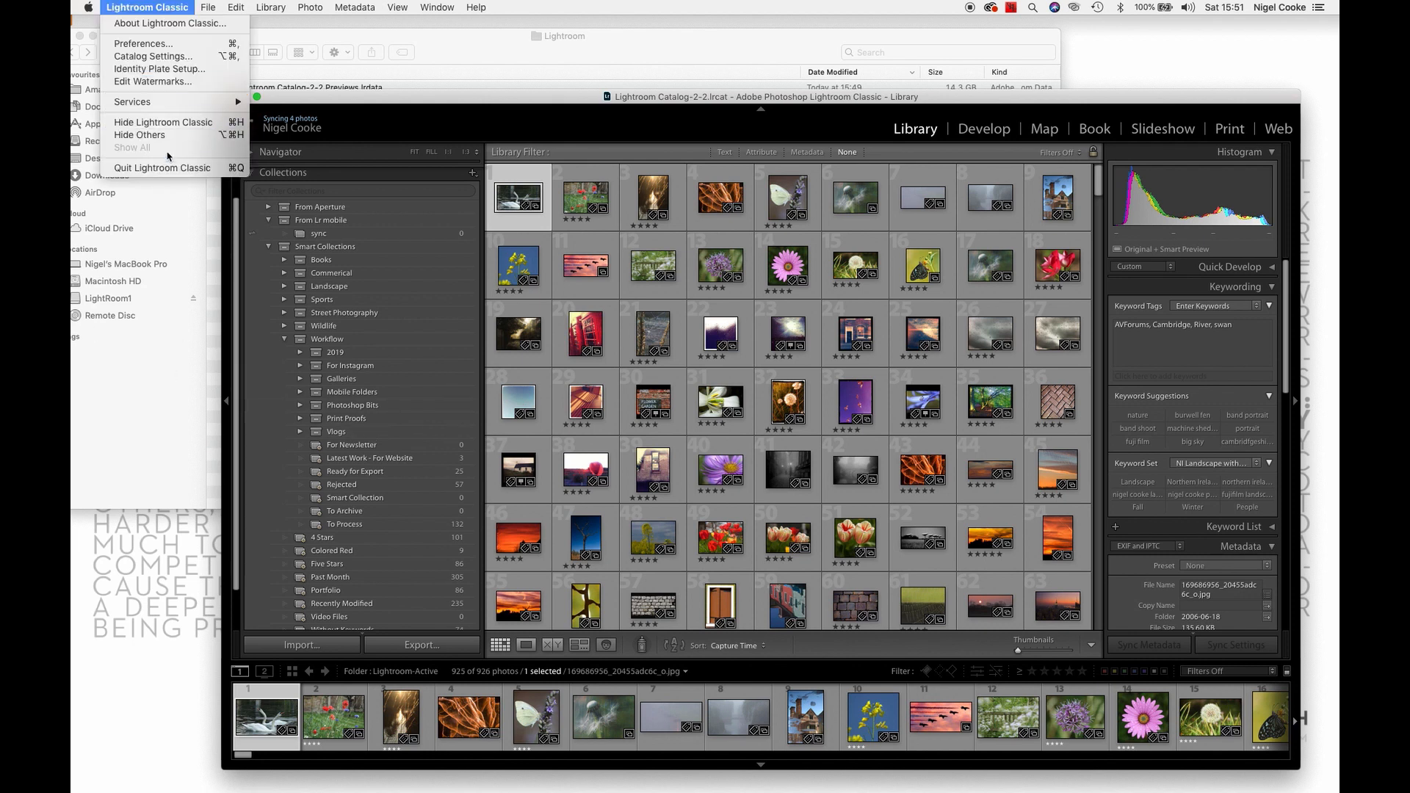
left_click(169, 169)
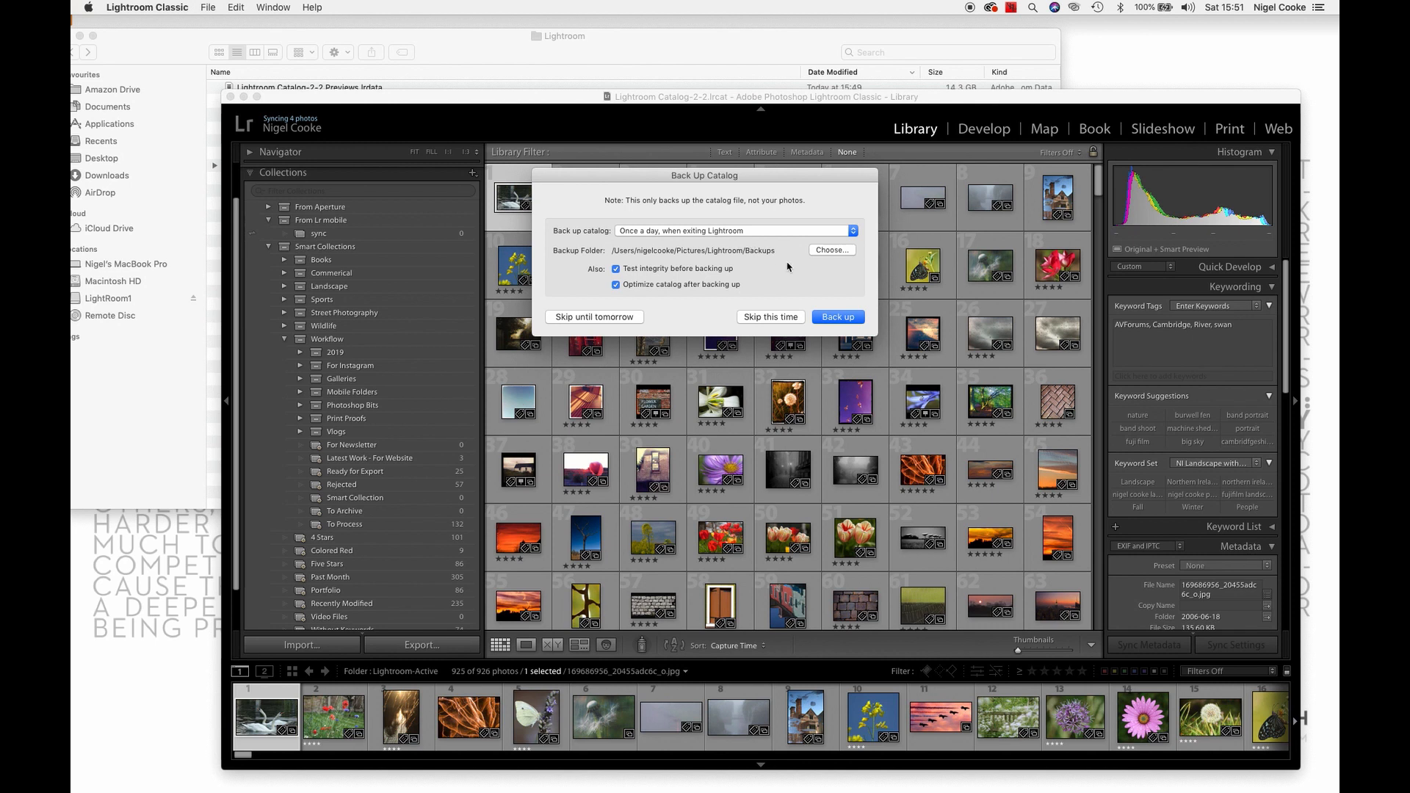
left_click(839, 318)
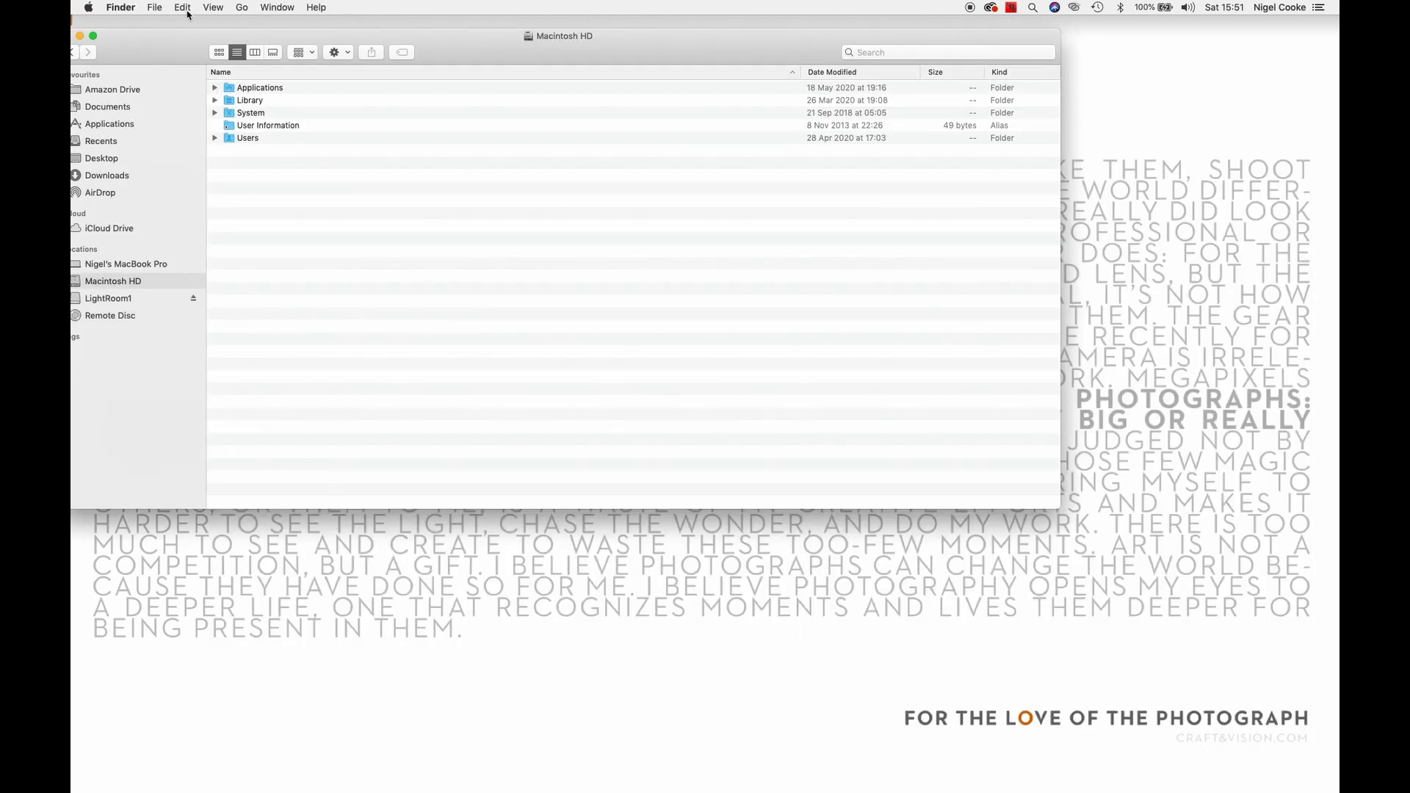
In Finder, bring the Macintosh HD window fully into view and open the Lightroom folder inside the home account's Pictures folder
left_click(156, 48)
left_click_drag(156, 48, 365, 87)
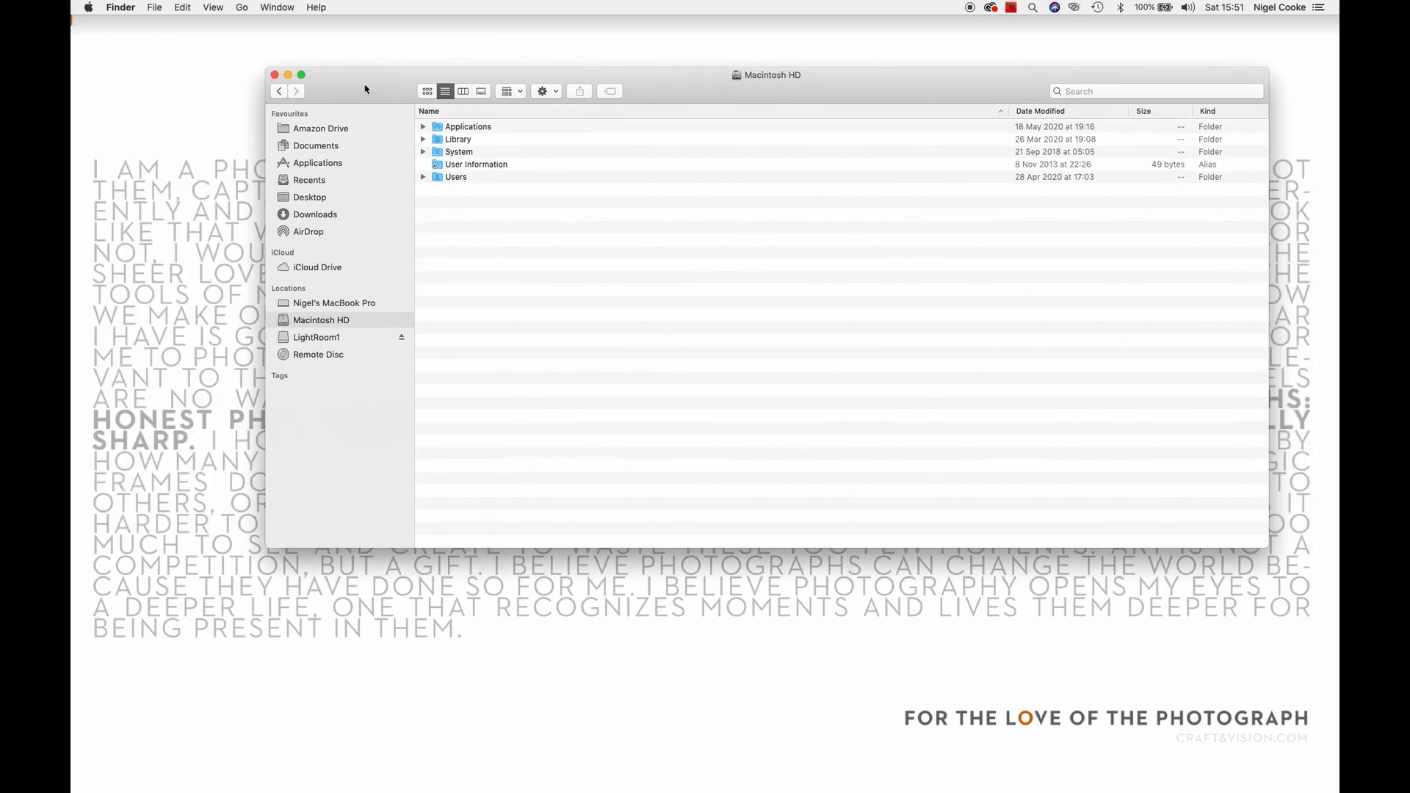
double_click(464, 177)
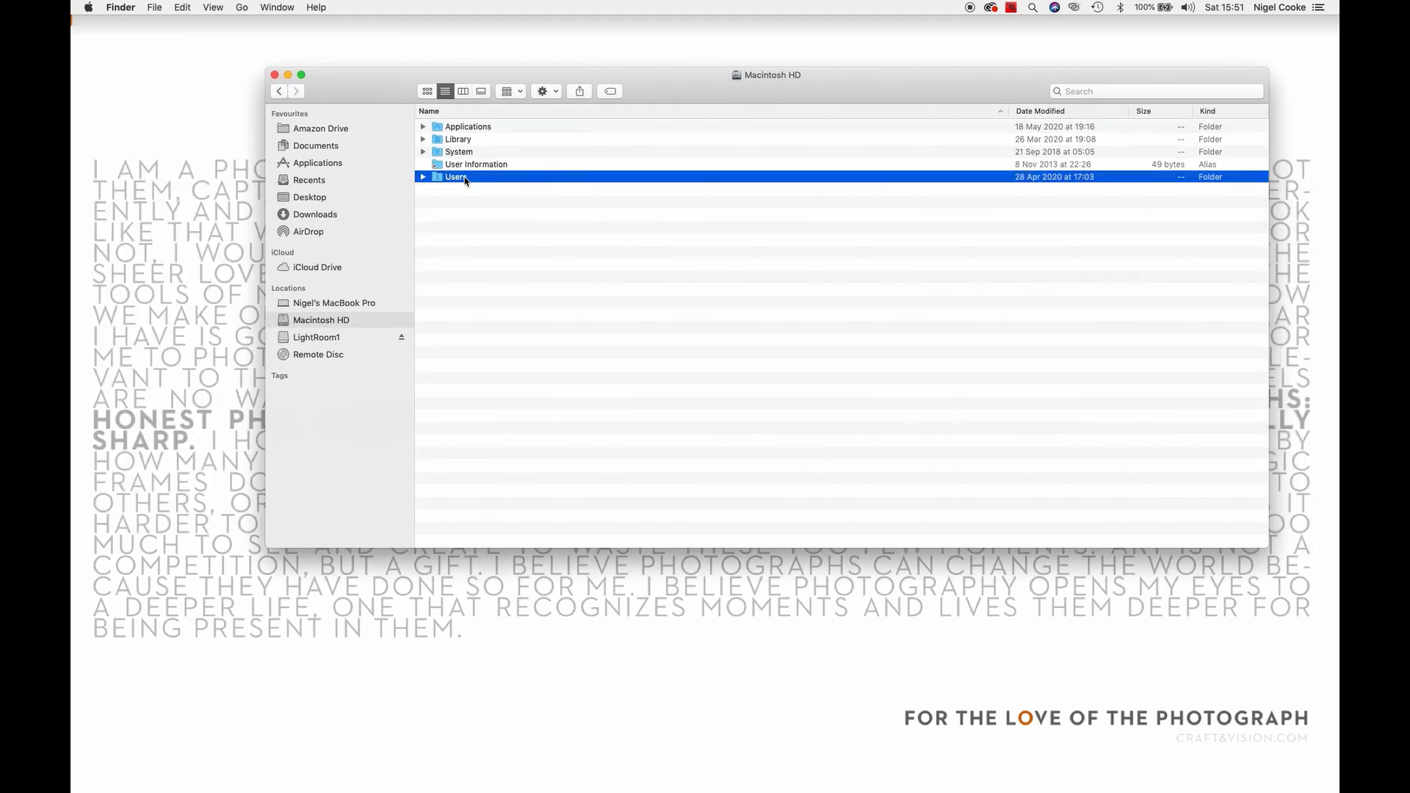
left_click(467, 163)
double_click(468, 163)
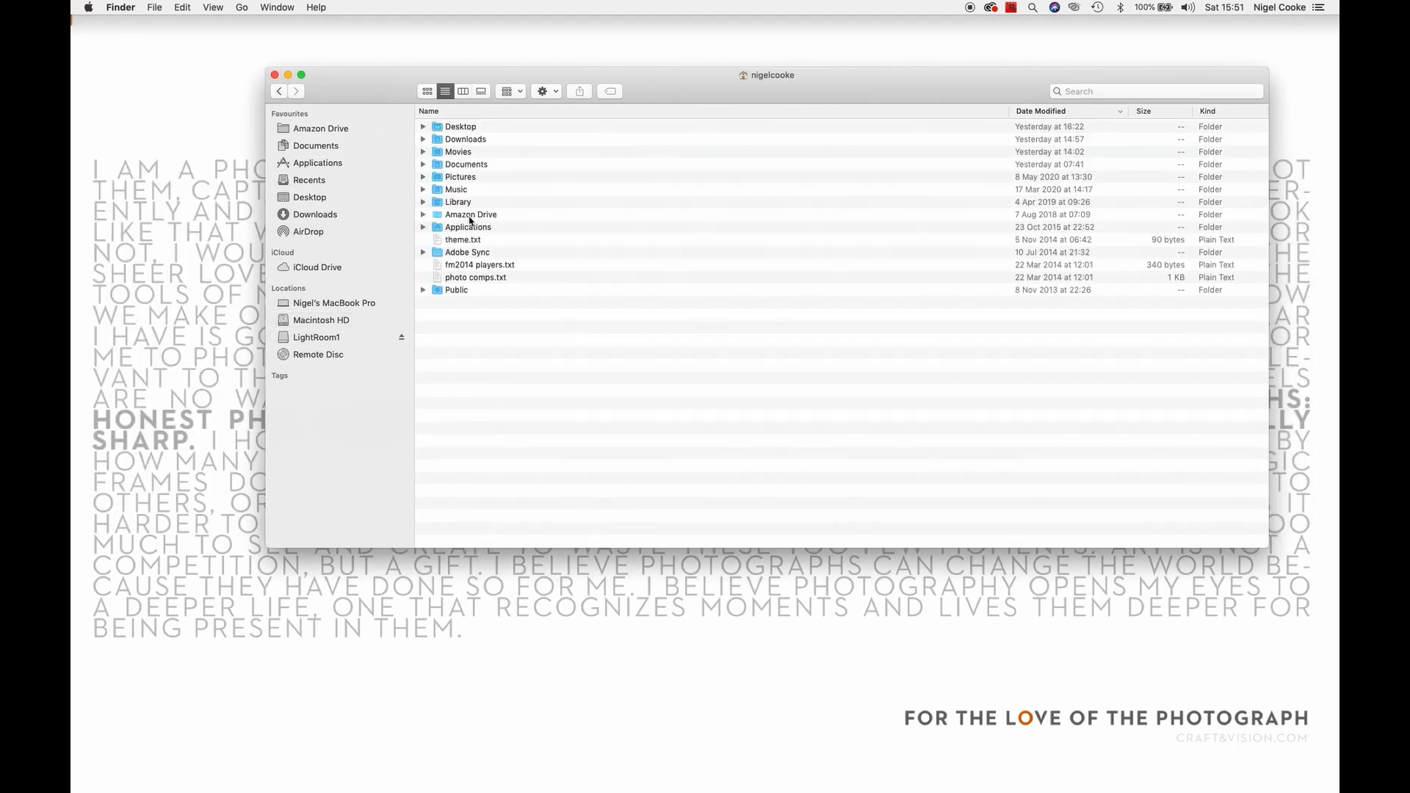
double_click(466, 179)
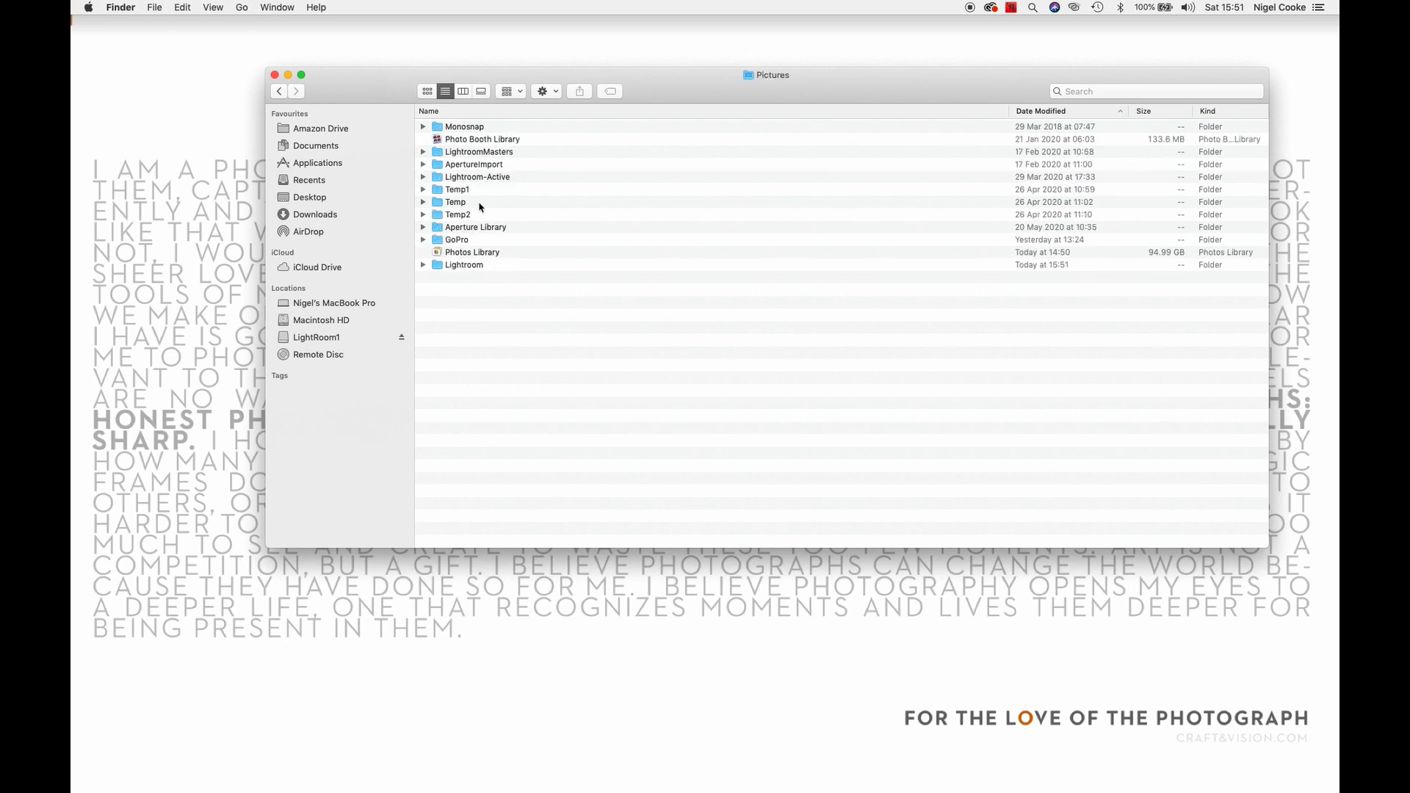
double_click(470, 265)
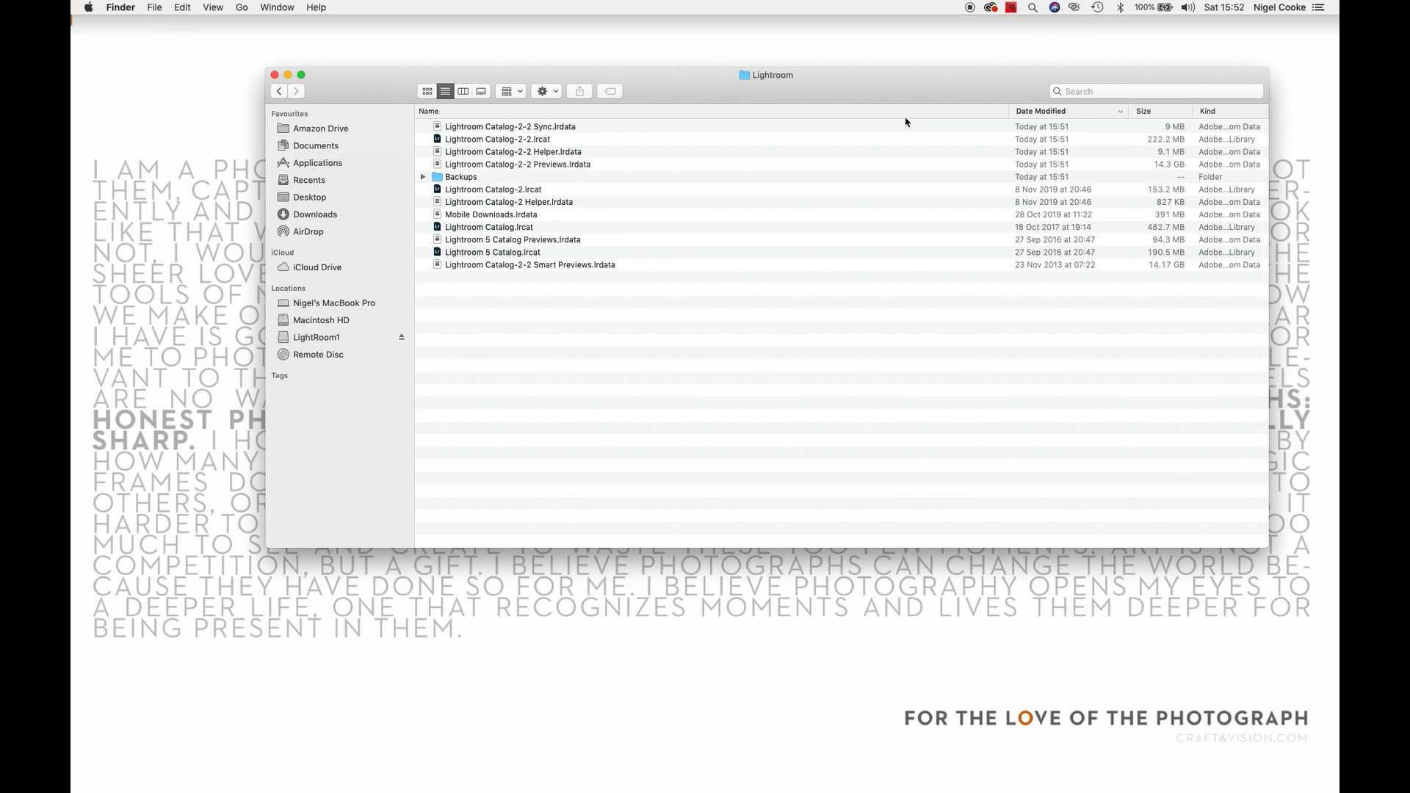
left_click(492, 127)
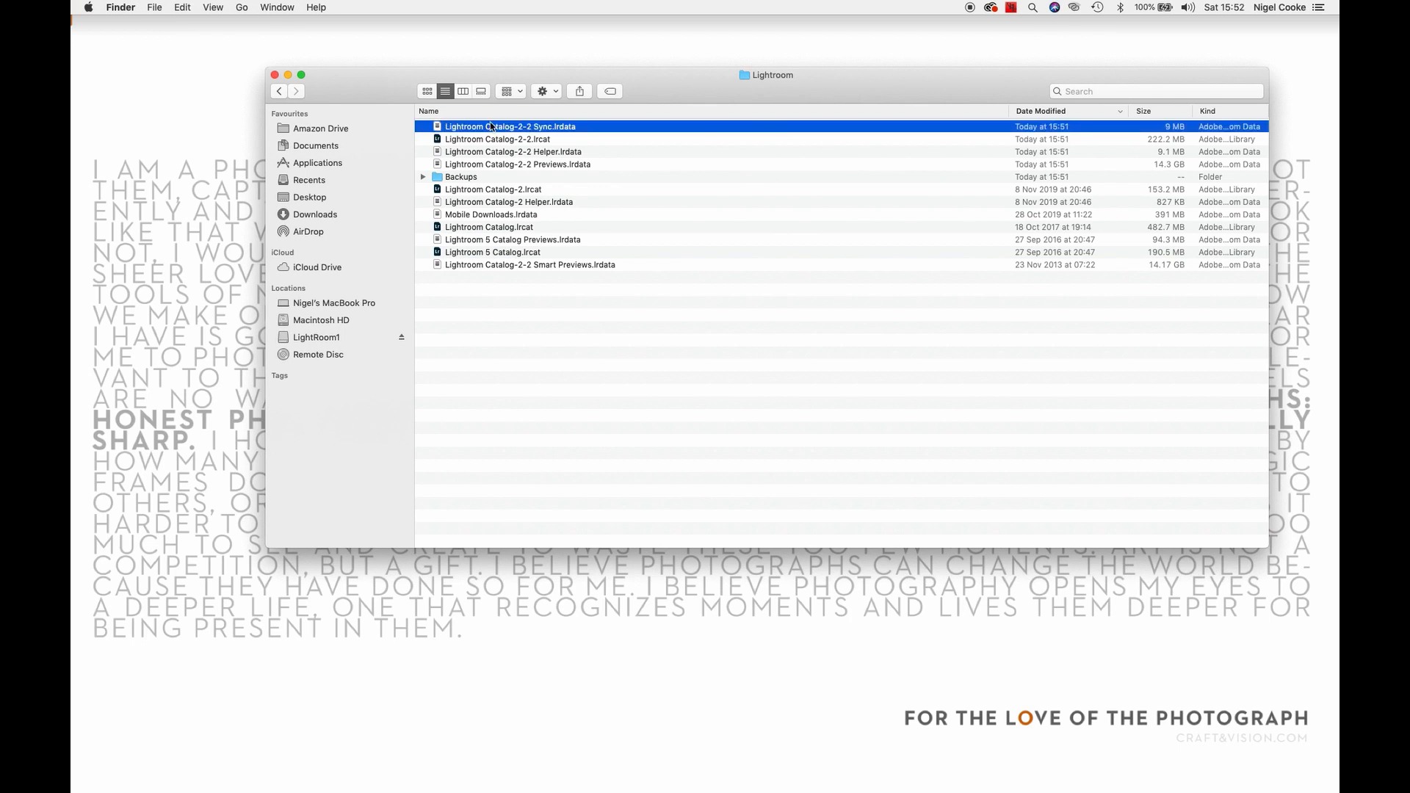
key("Down")
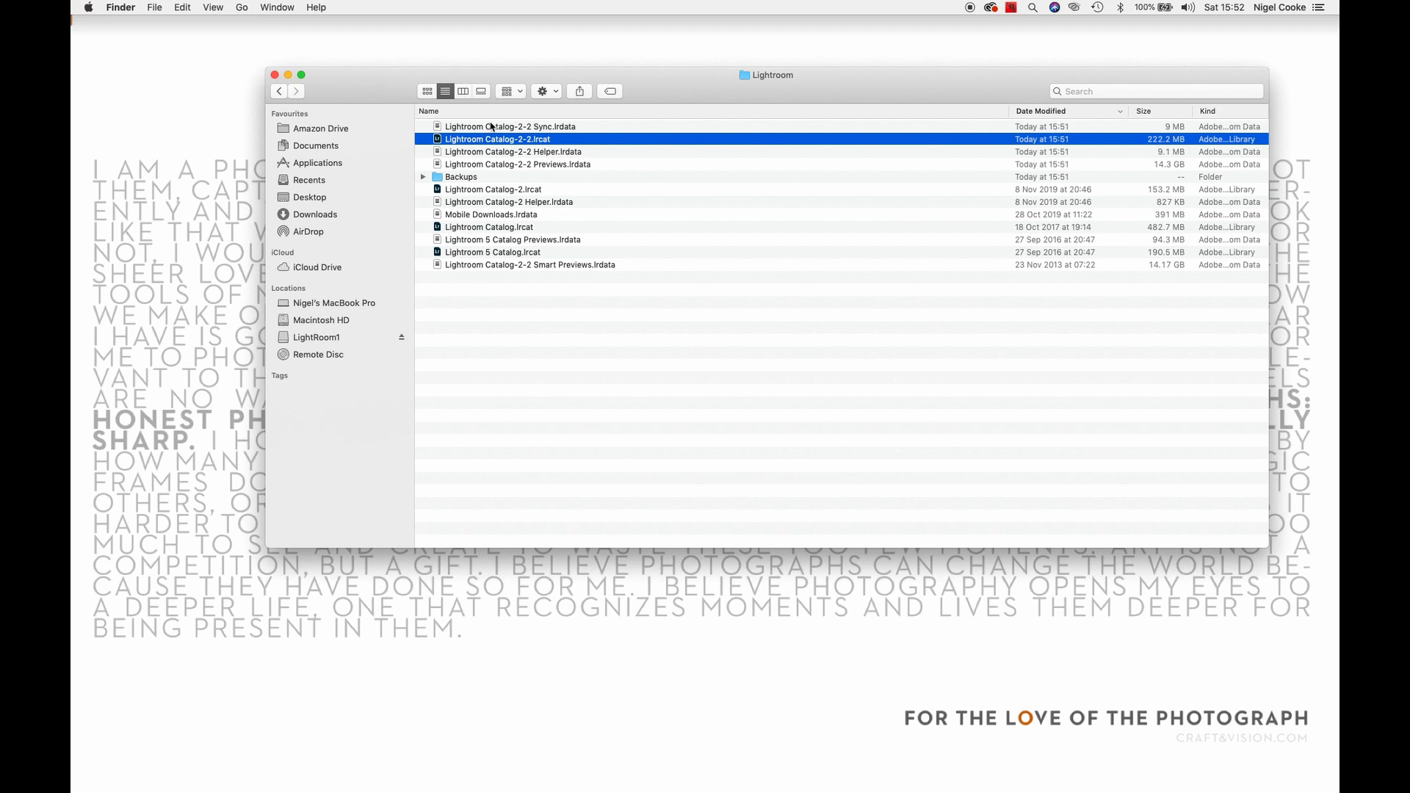
double_click(472, 178)
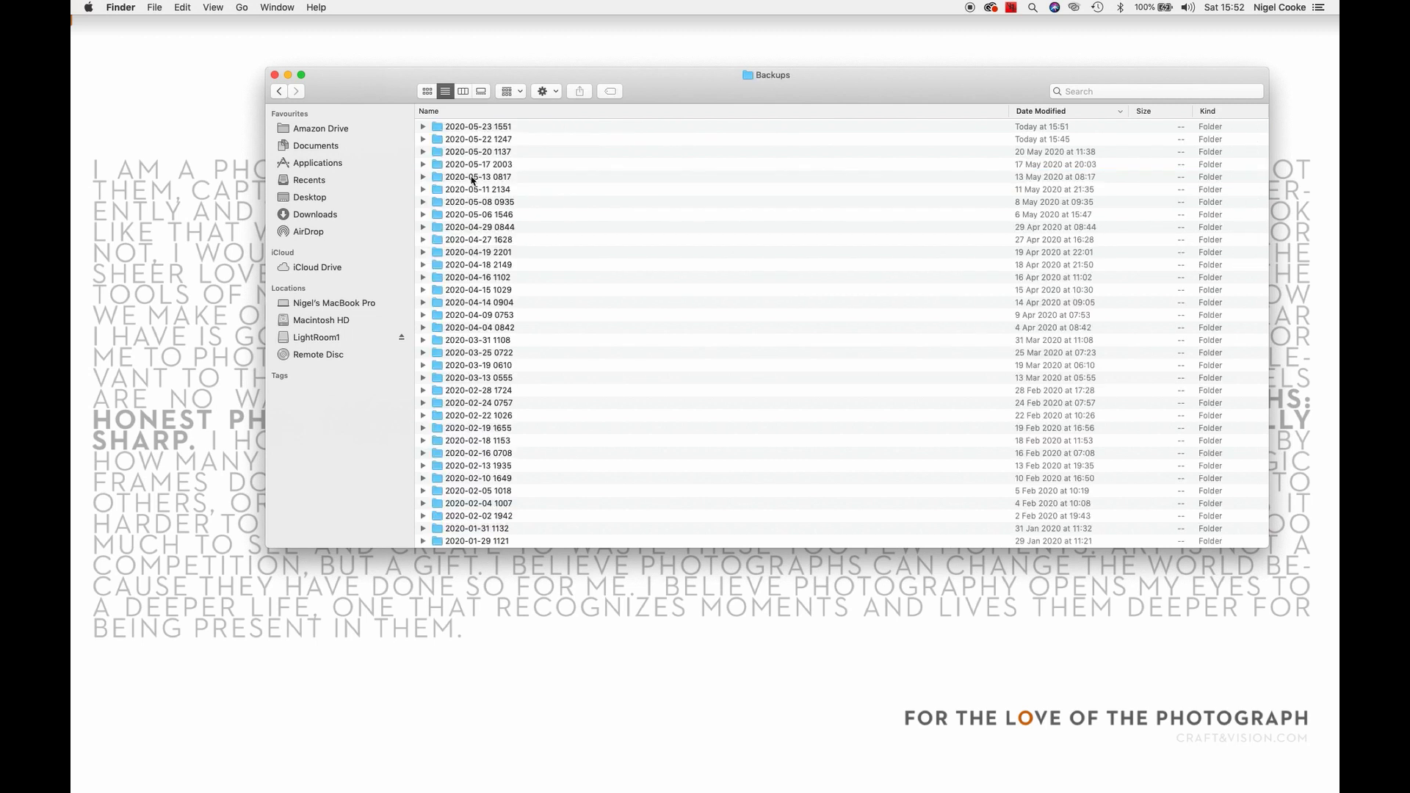
double_click(475, 129)
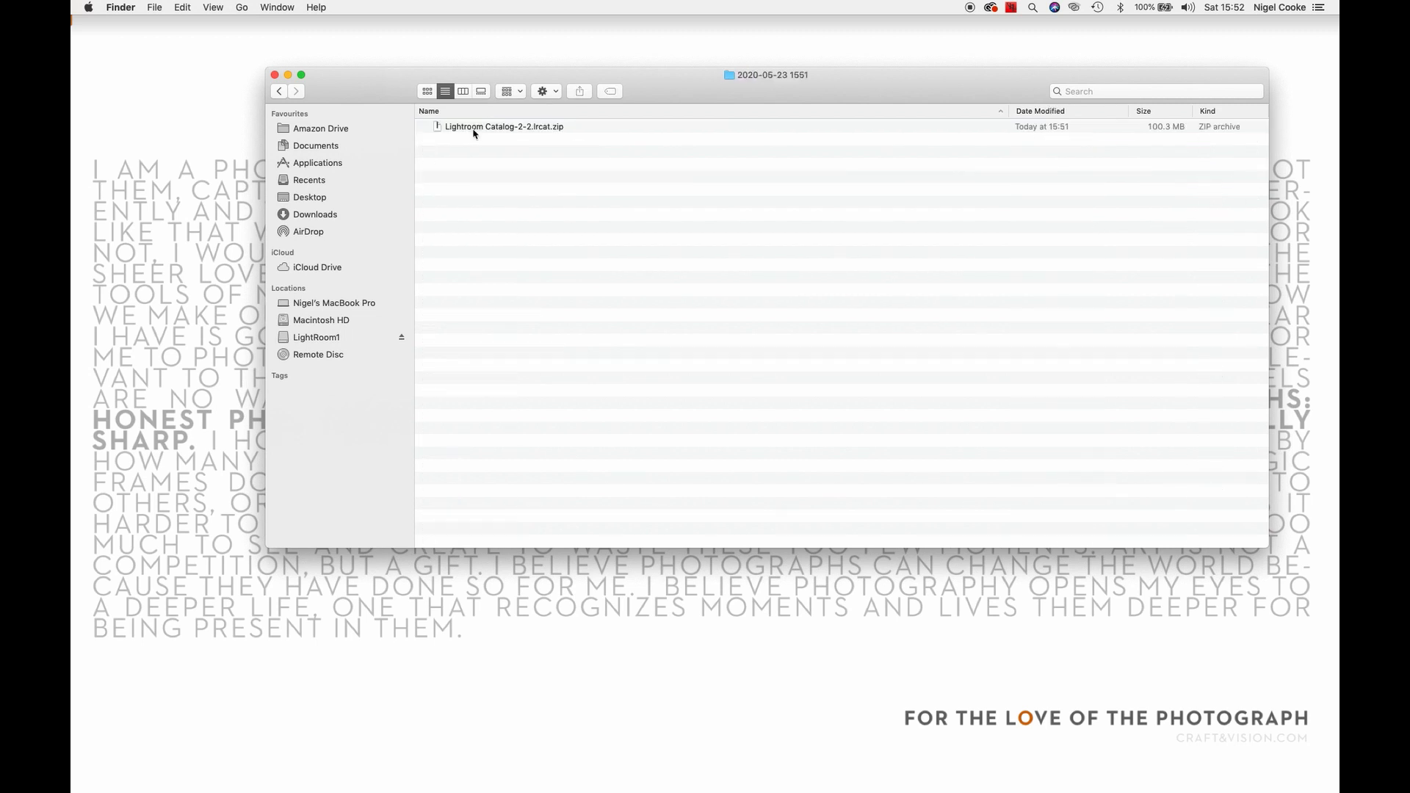
Go back to the Backups folder and look through its list of dated catalog backups
left_click(276, 95)
scroll(701, 364, "down", 5)
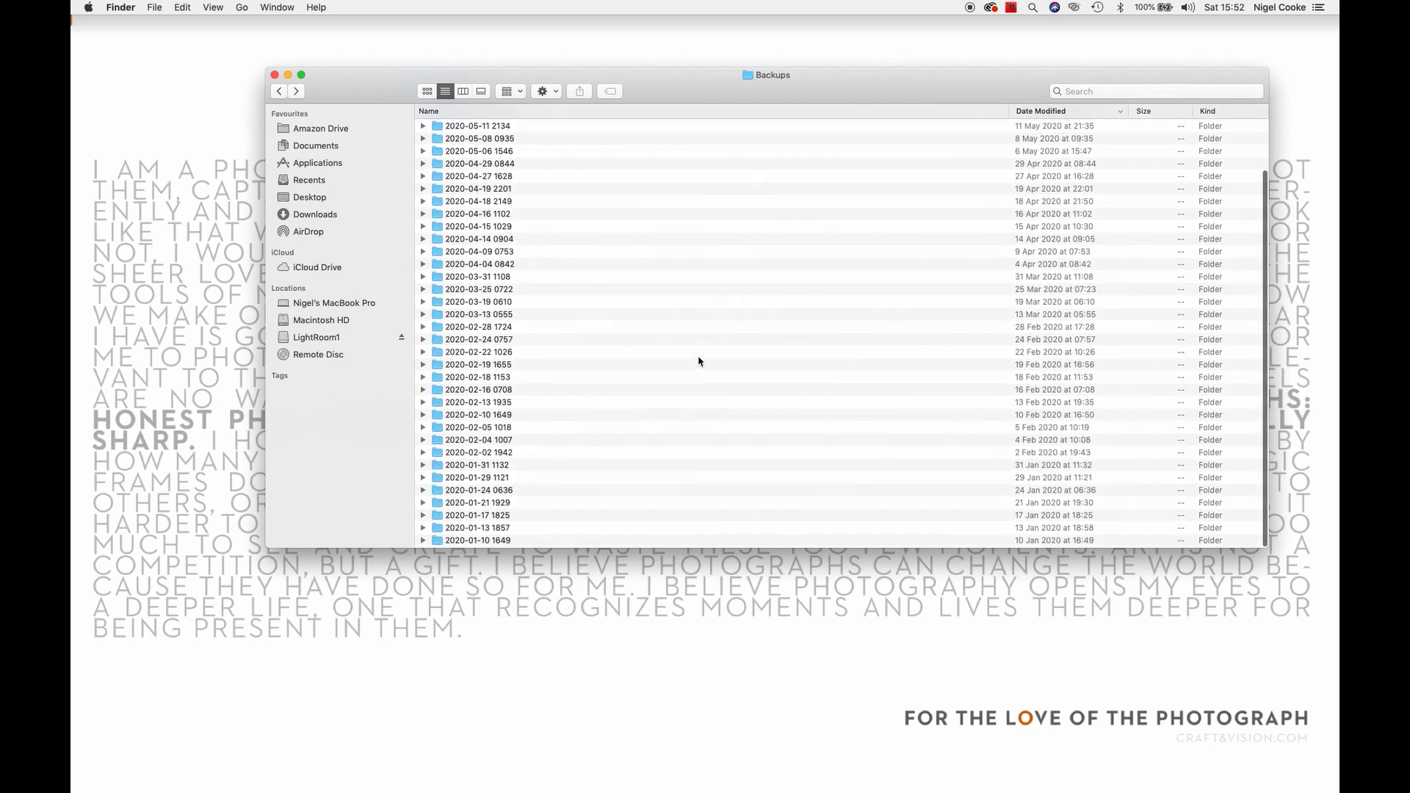
scroll(698, 361, "up", 3)
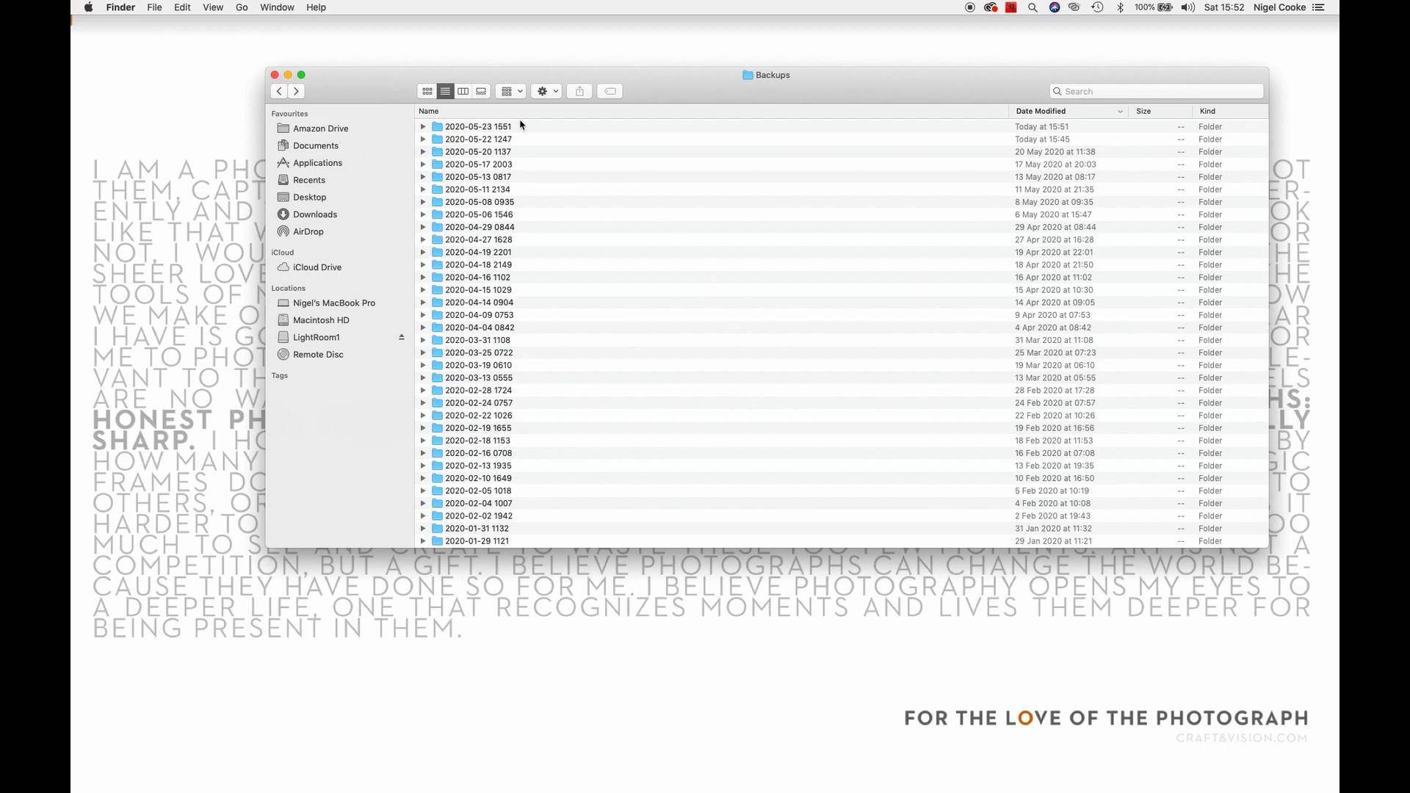
Open the LR Cats folder of the LightRoom1 drive in a second window placed beside the Backups list
double_click(73, 125)
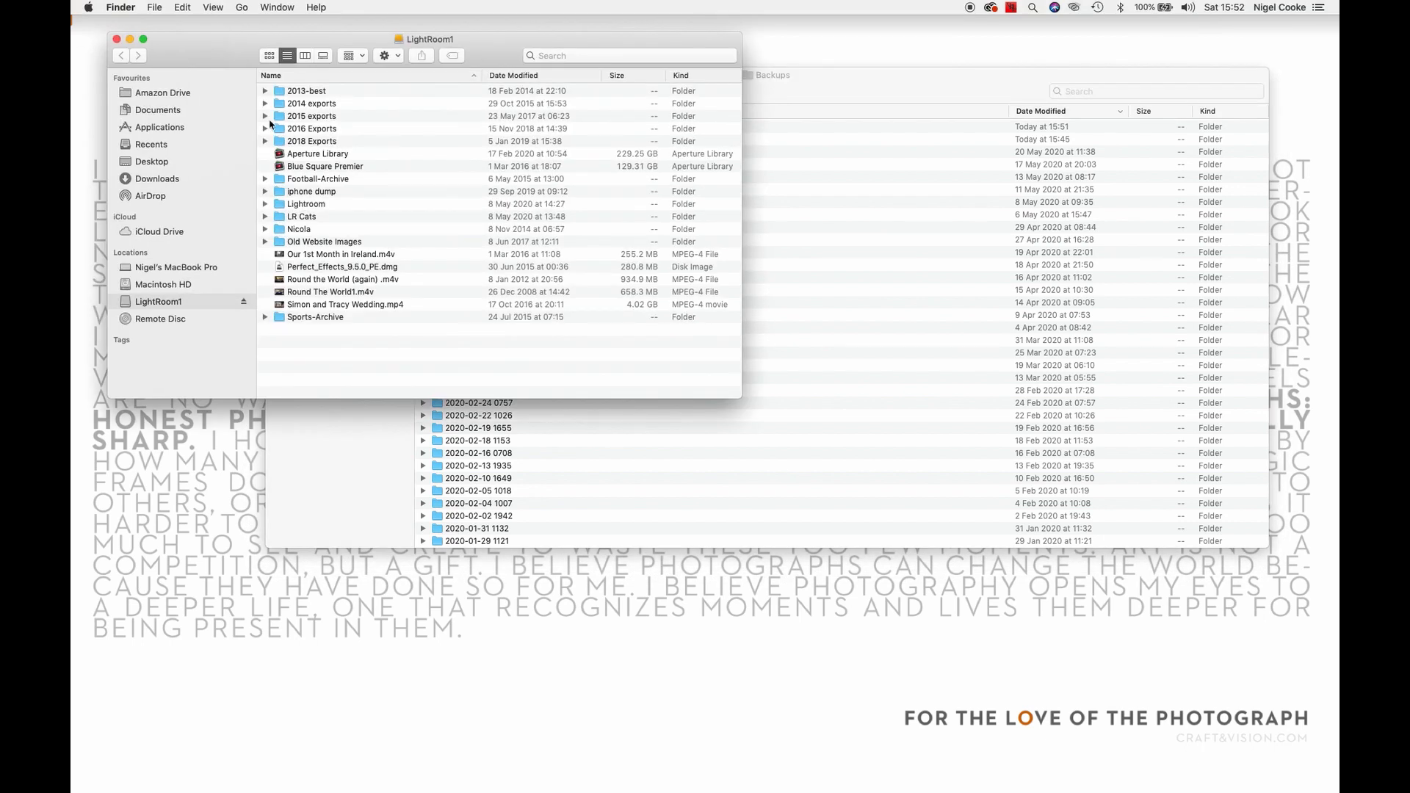
left_click_drag(198, 54, 785, 115)
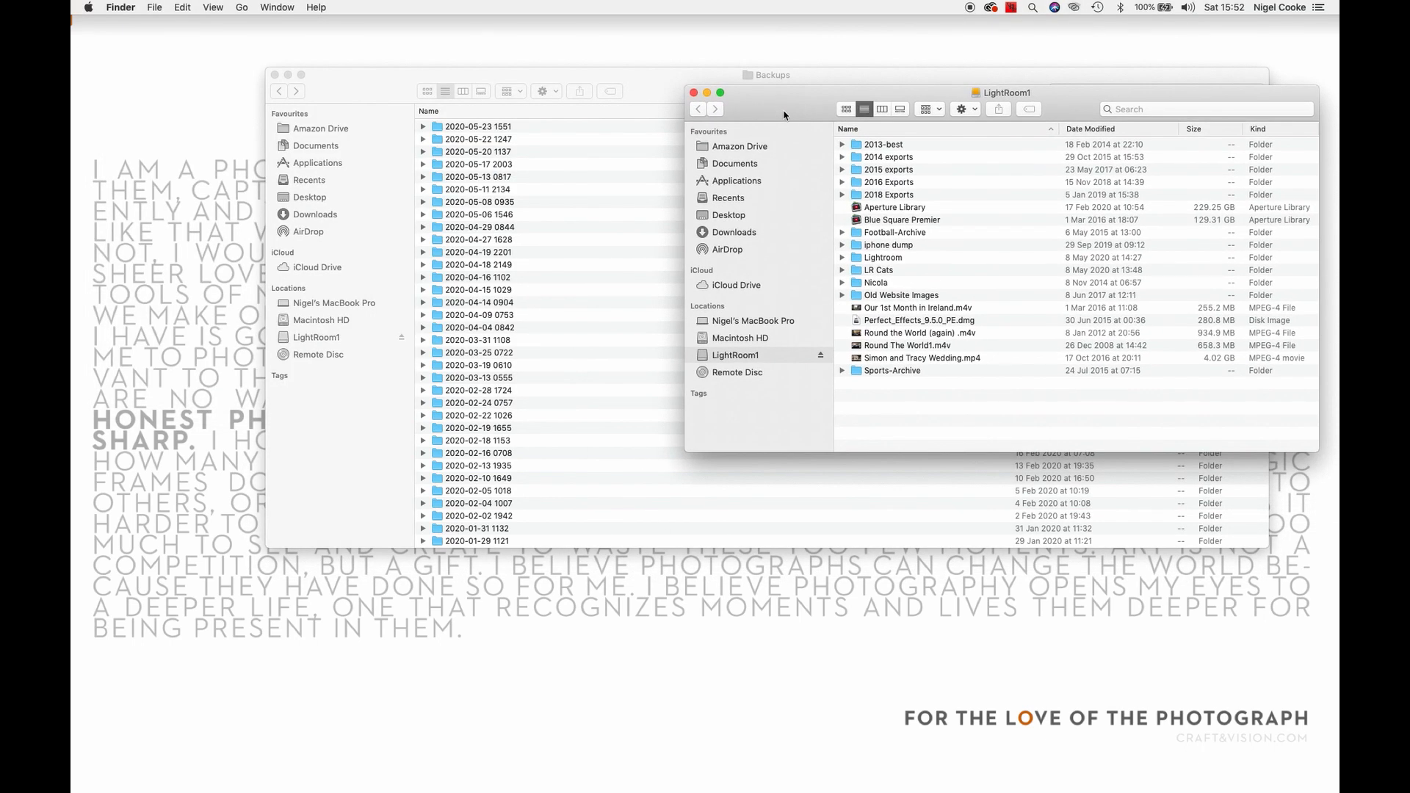
left_click(884, 273)
double_click(885, 273)
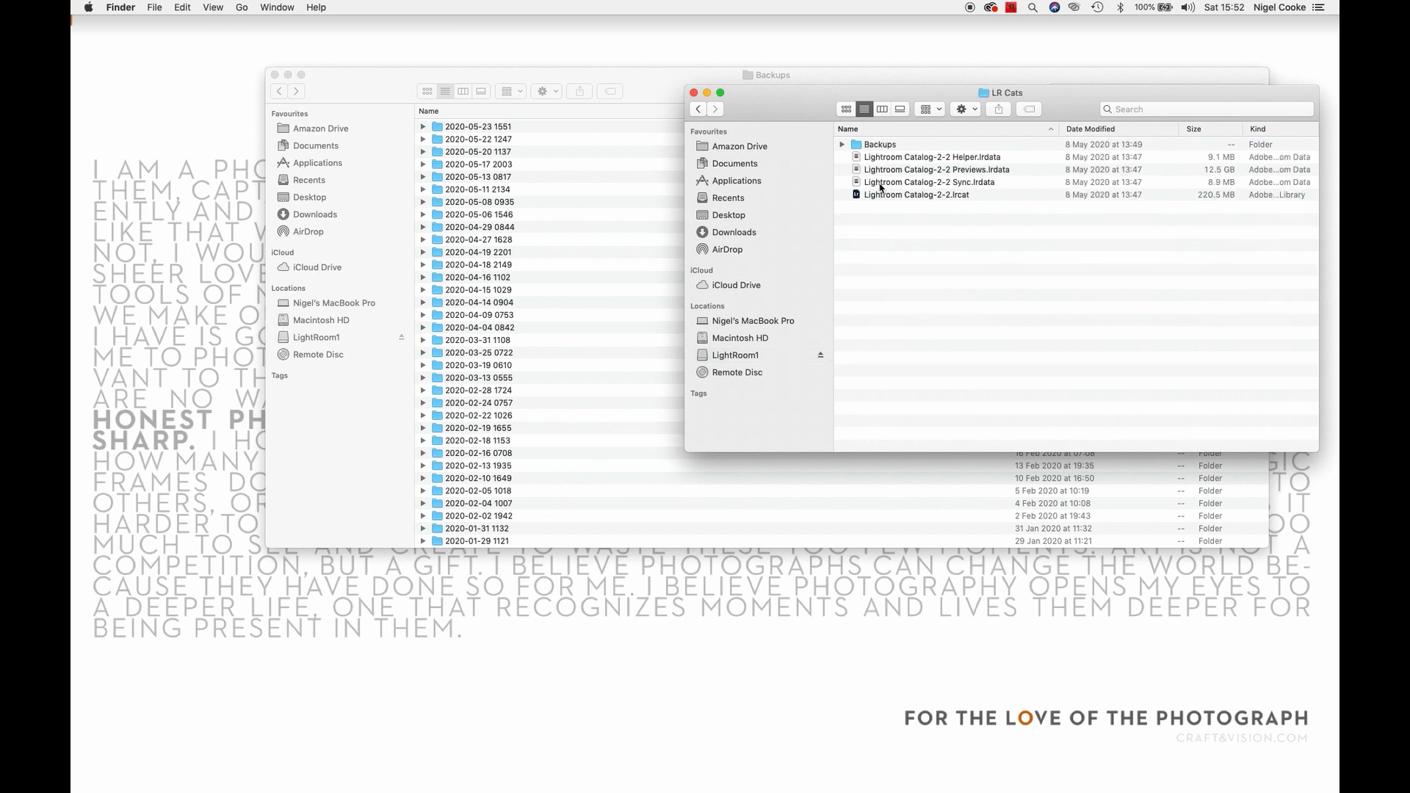
double_click(883, 145)
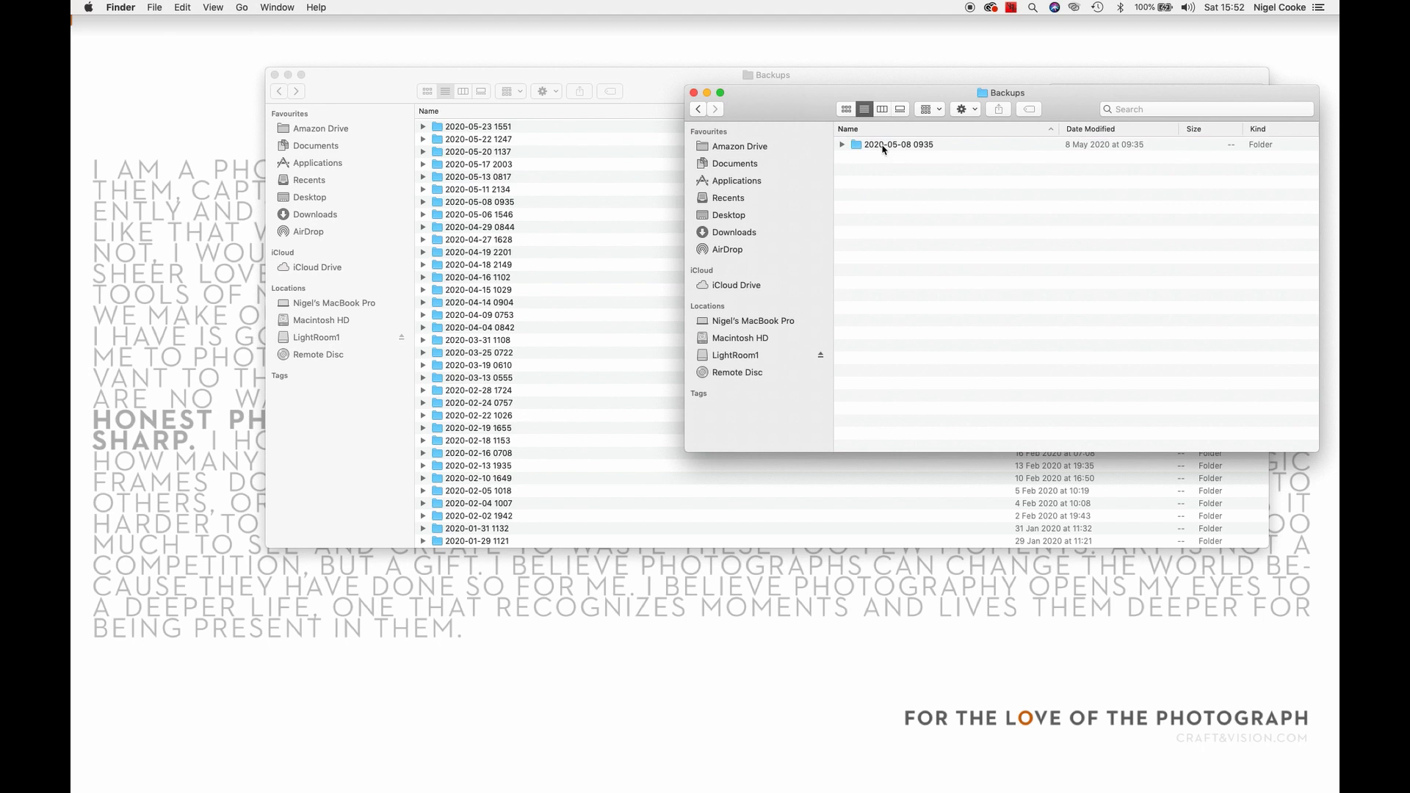
left_click(453, 132)
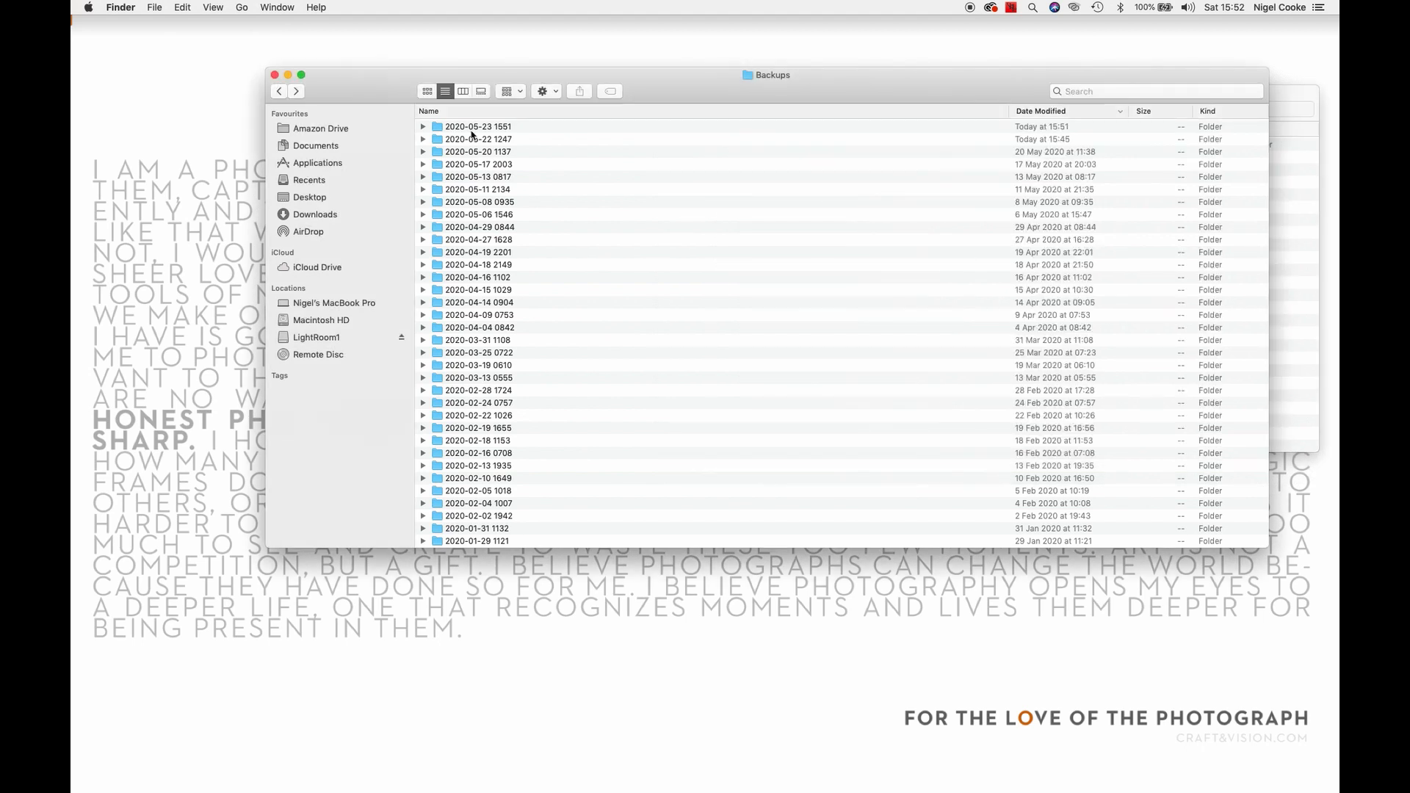
left_click(471, 130)
left_click_drag(682, 91, 481, 136)
left_click_drag(308, 158, 1208, 285)
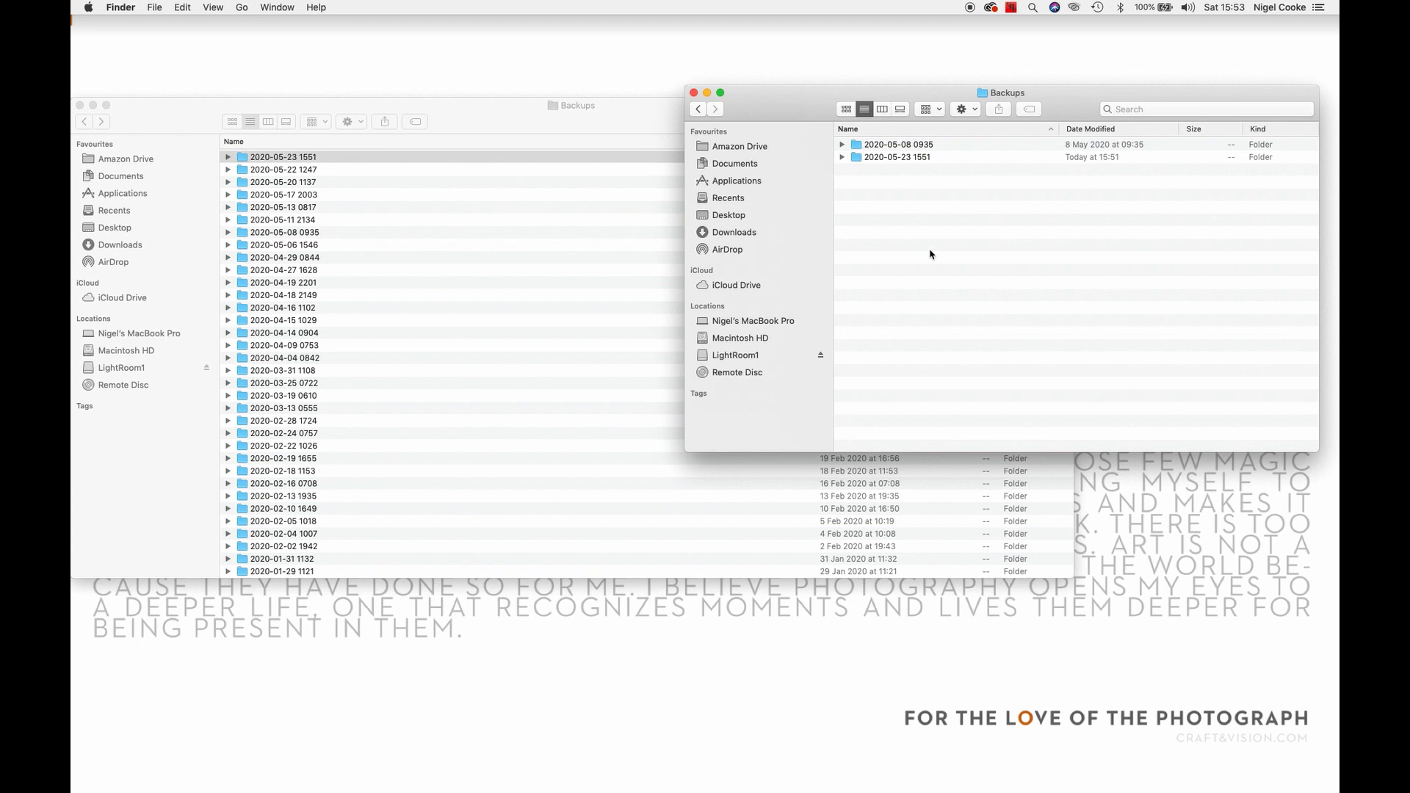
left_click(694, 93)
left_click_drag(162, 106, 358, 113)
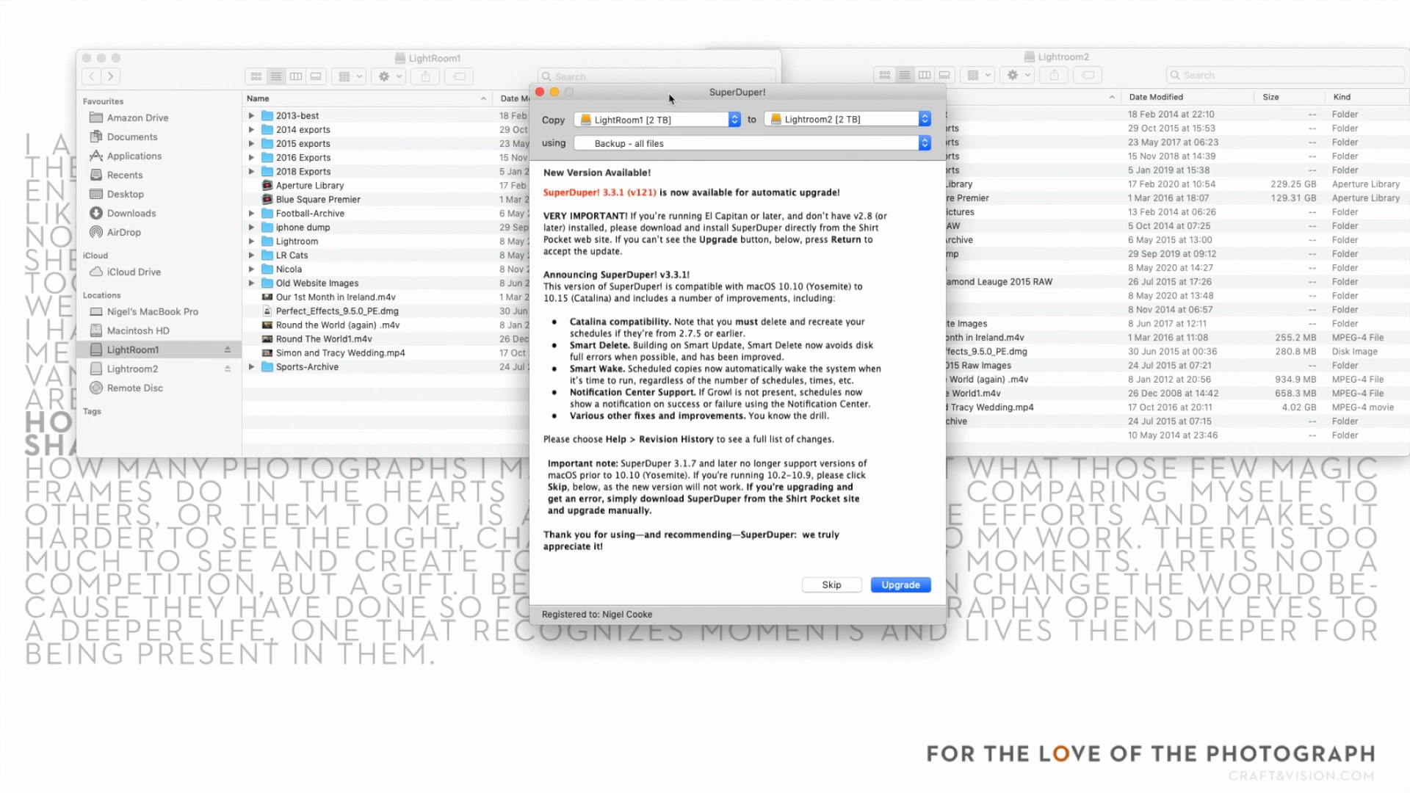
Move the SuperDuper! window aside, compare the Lightroom folders on LightRoom1 and Lightroom2, and return both windows to their drives' root folders
left_click_drag(668, 92, 645, 351)
left_click(502, 58)
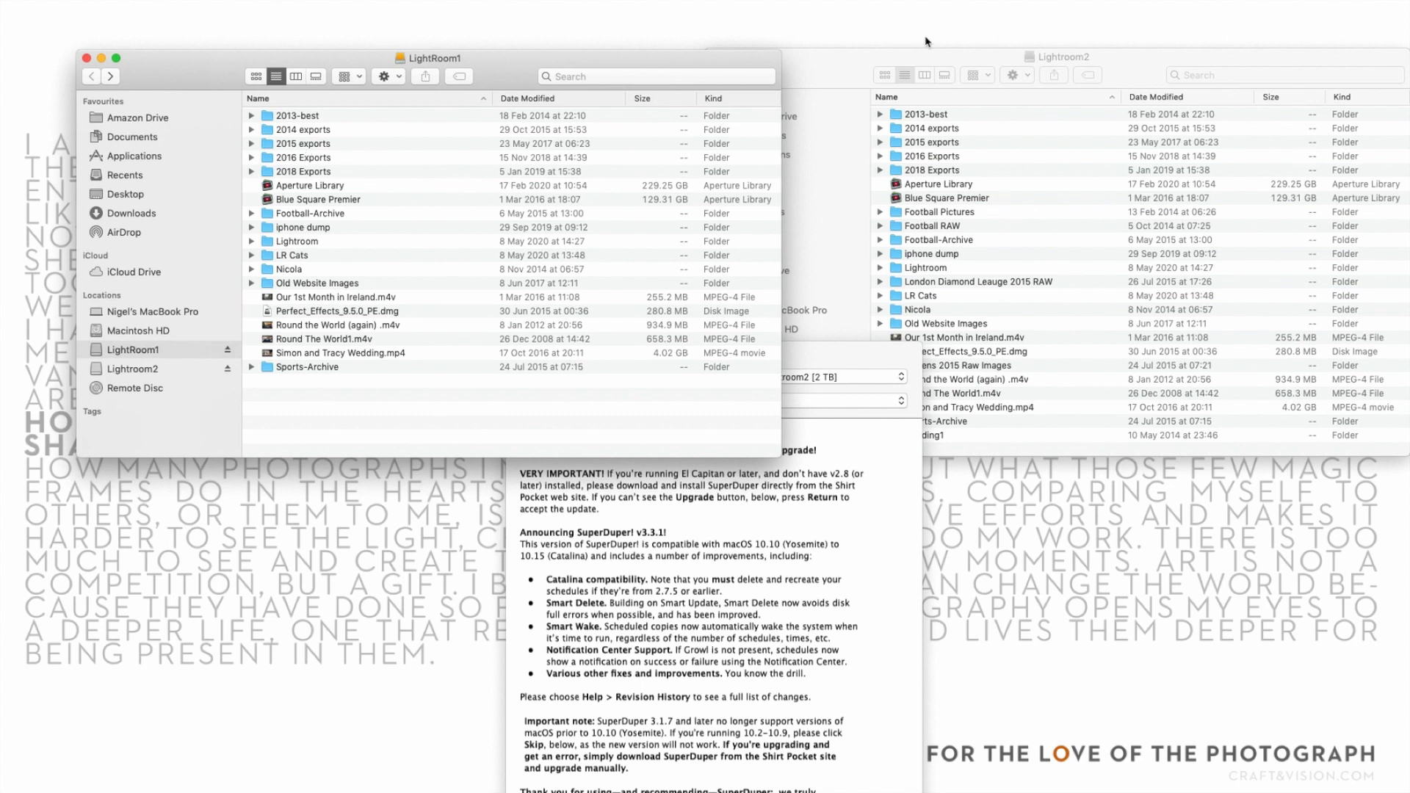
left_click(852, 68)
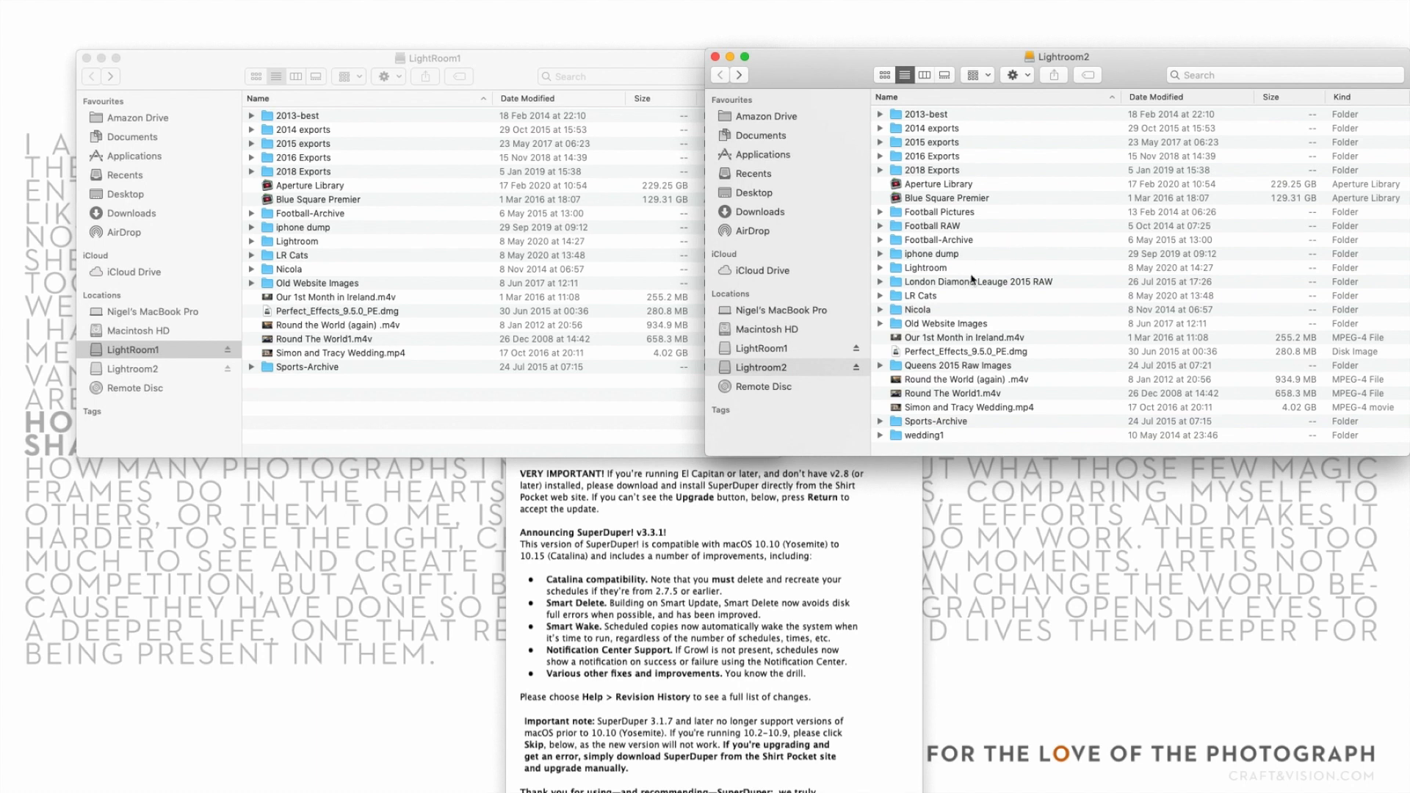
double_click(292, 244)
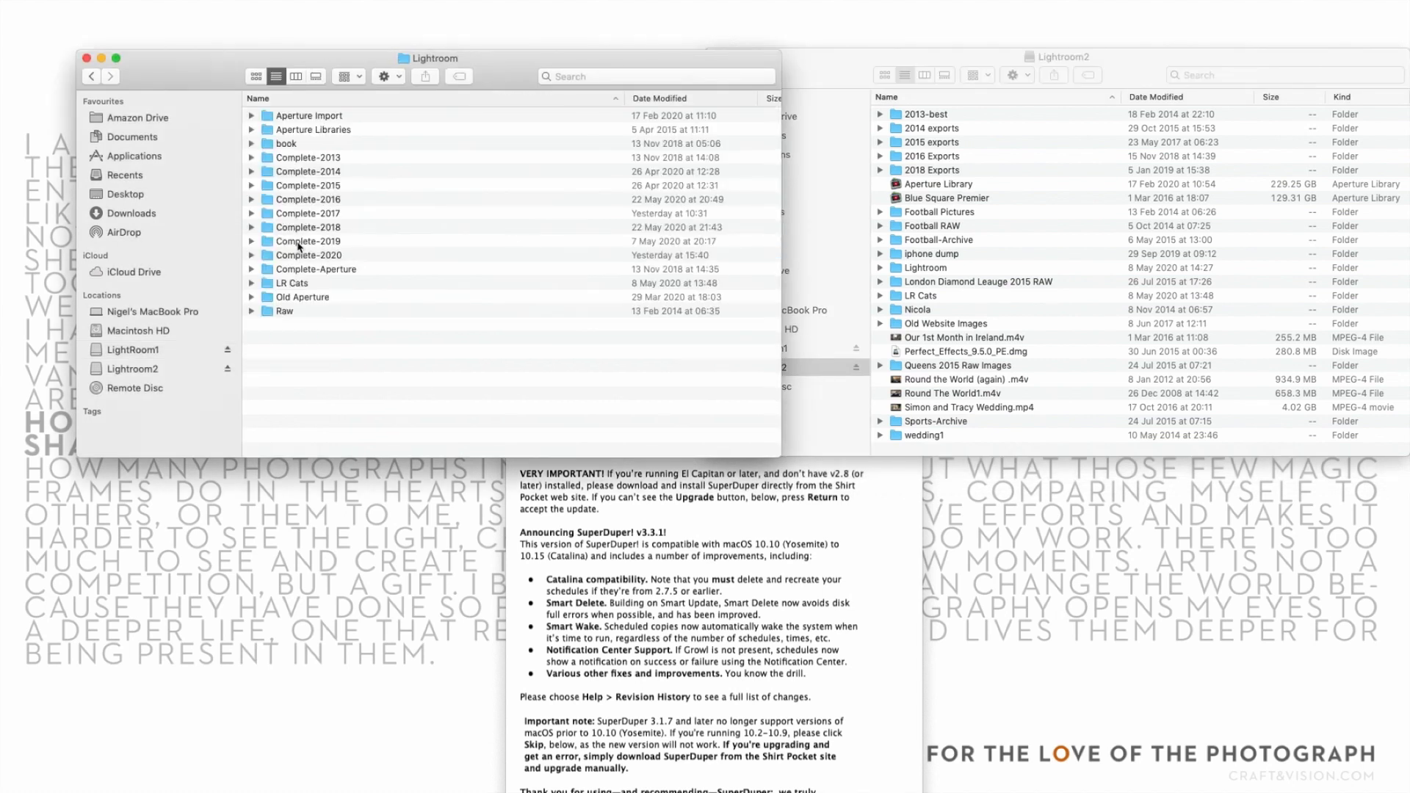
double_click(925, 268)
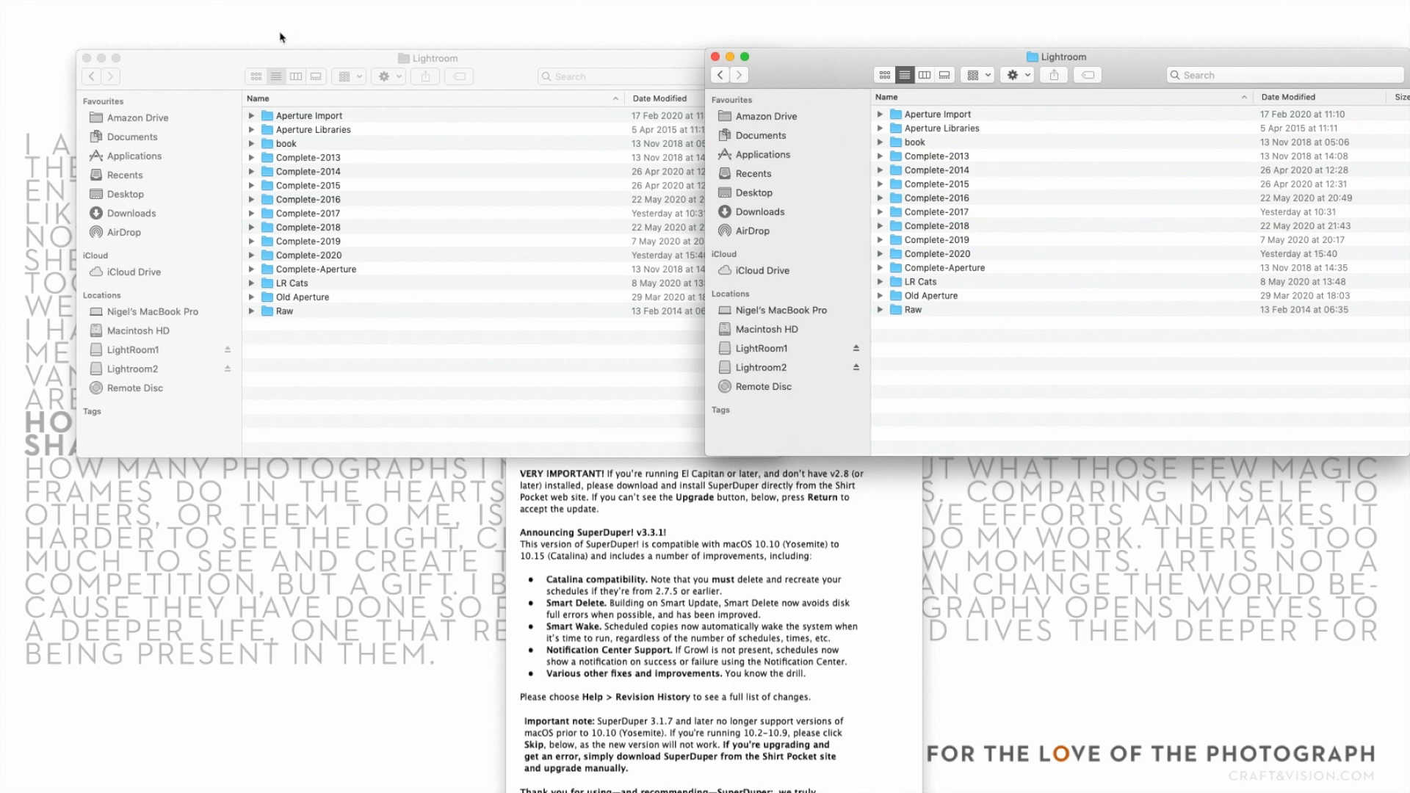
left_click(91, 77)
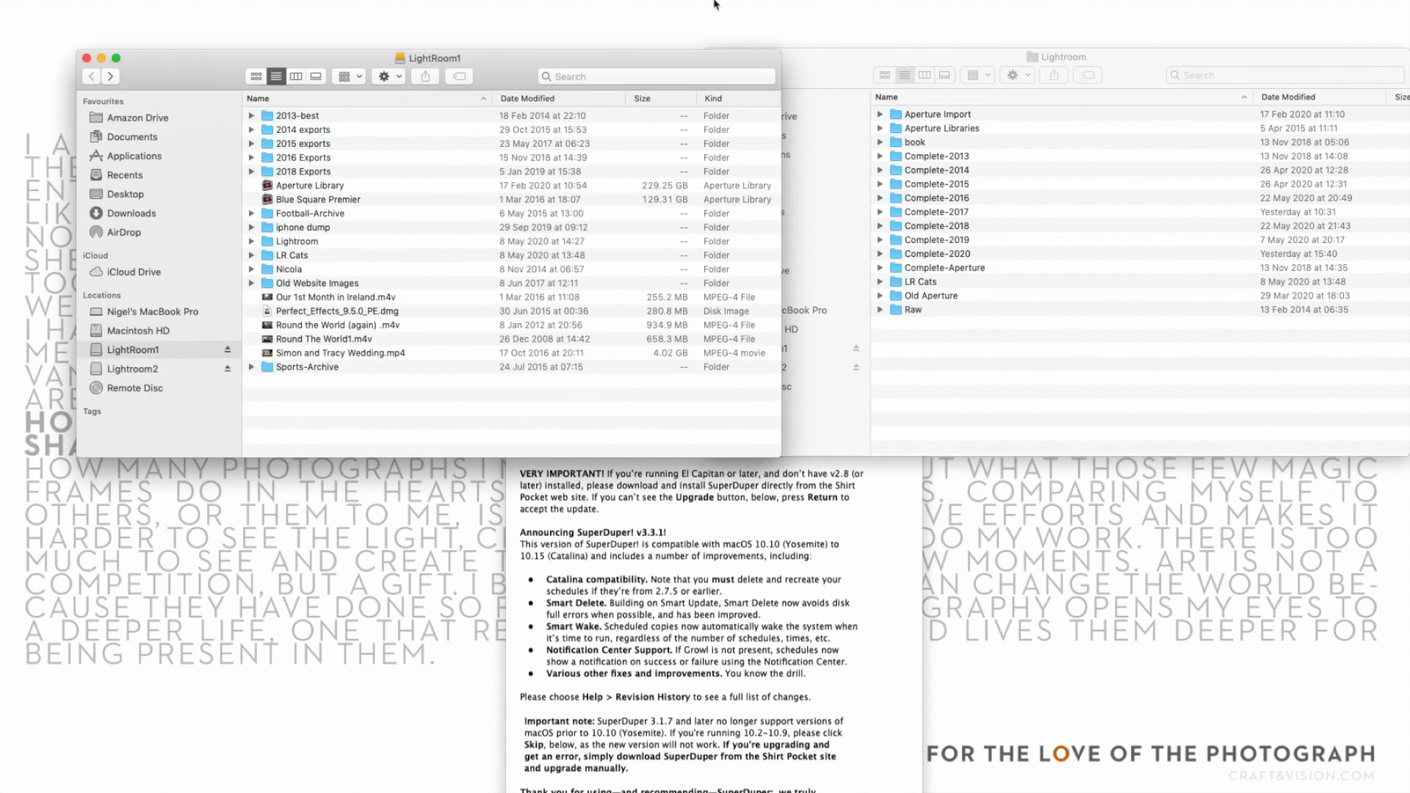
left_click(784, 68)
left_click(722, 77)
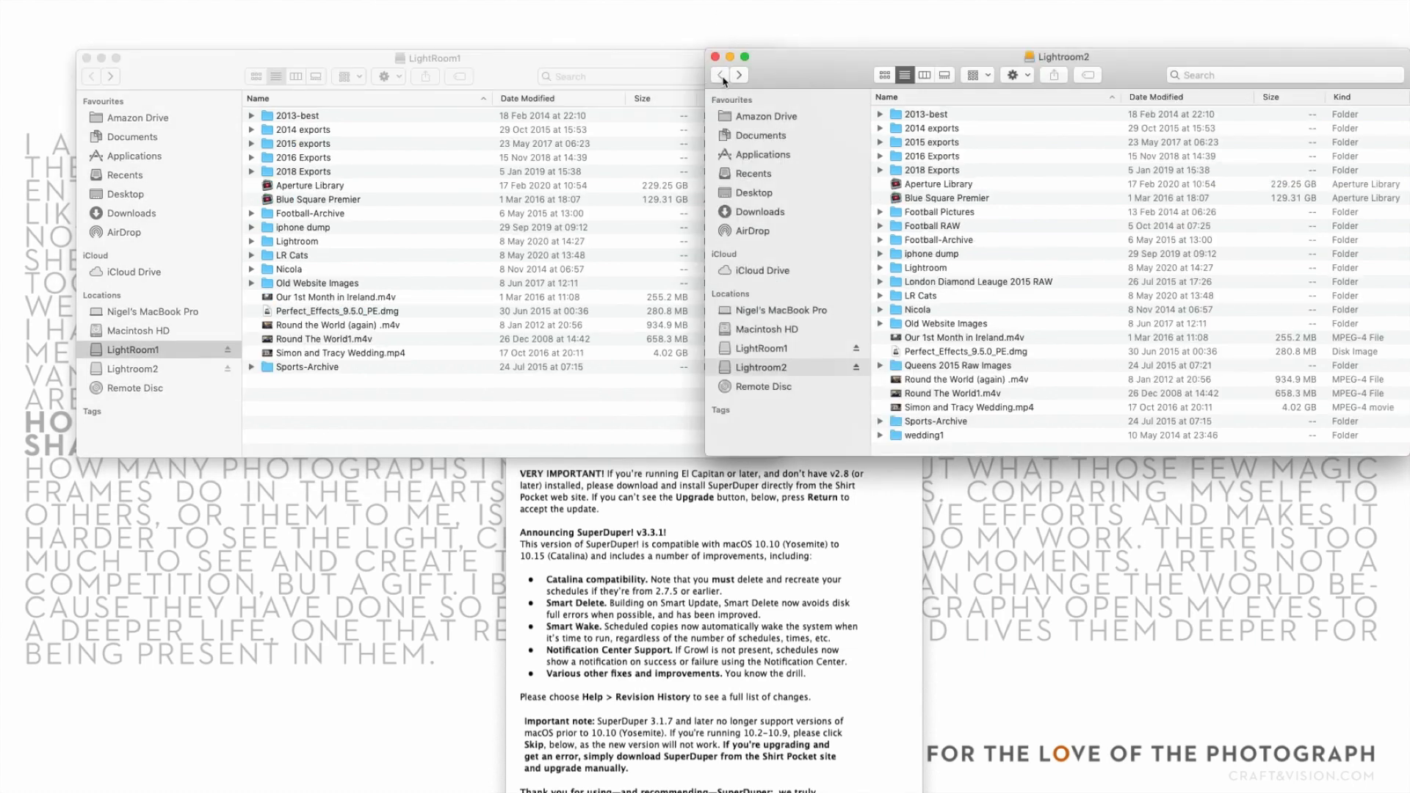
Open the Backups folder inside LR Cats on both LightRoom1 and Lightroom2 to compare their catalog backups
double_click(302, 257)
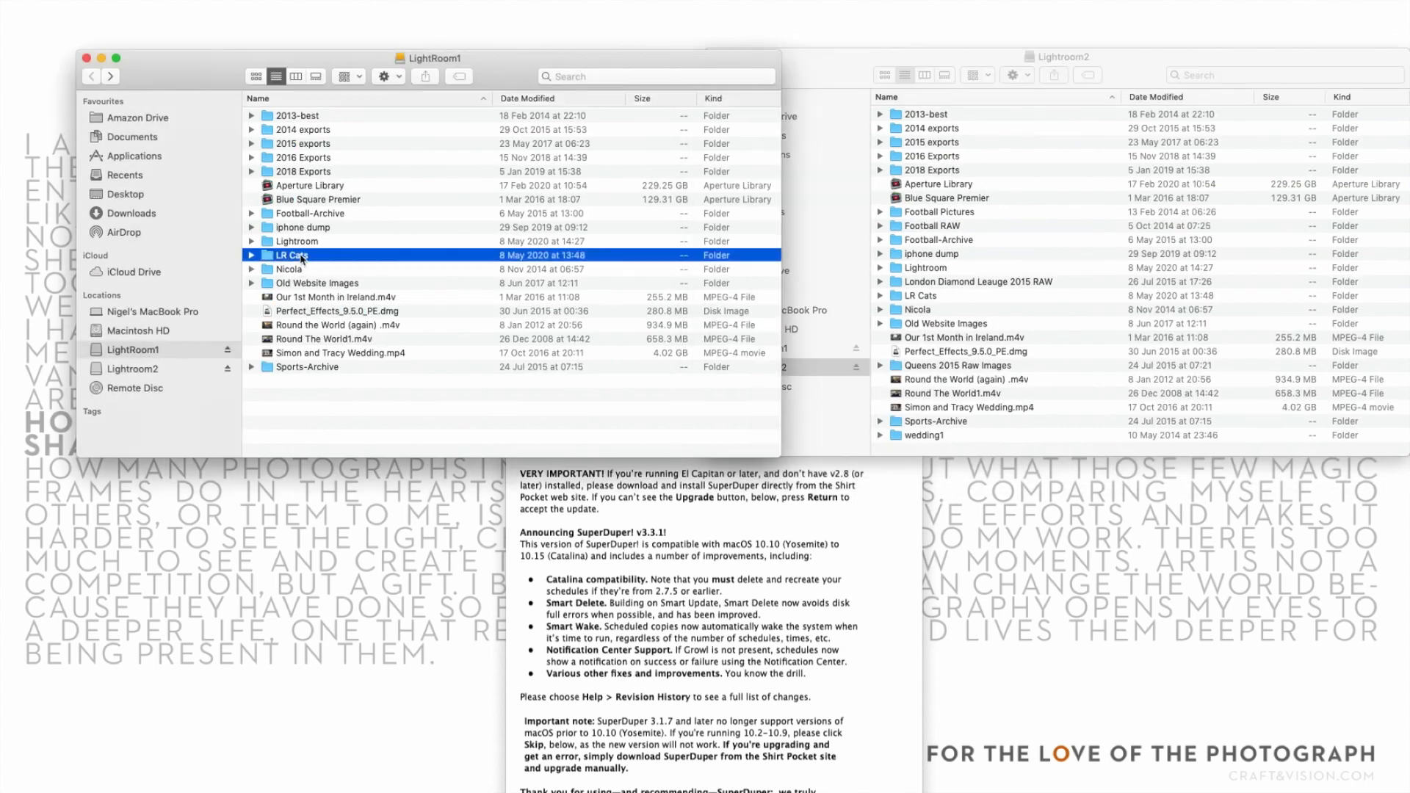
left_click(302, 118)
double_click(303, 117)
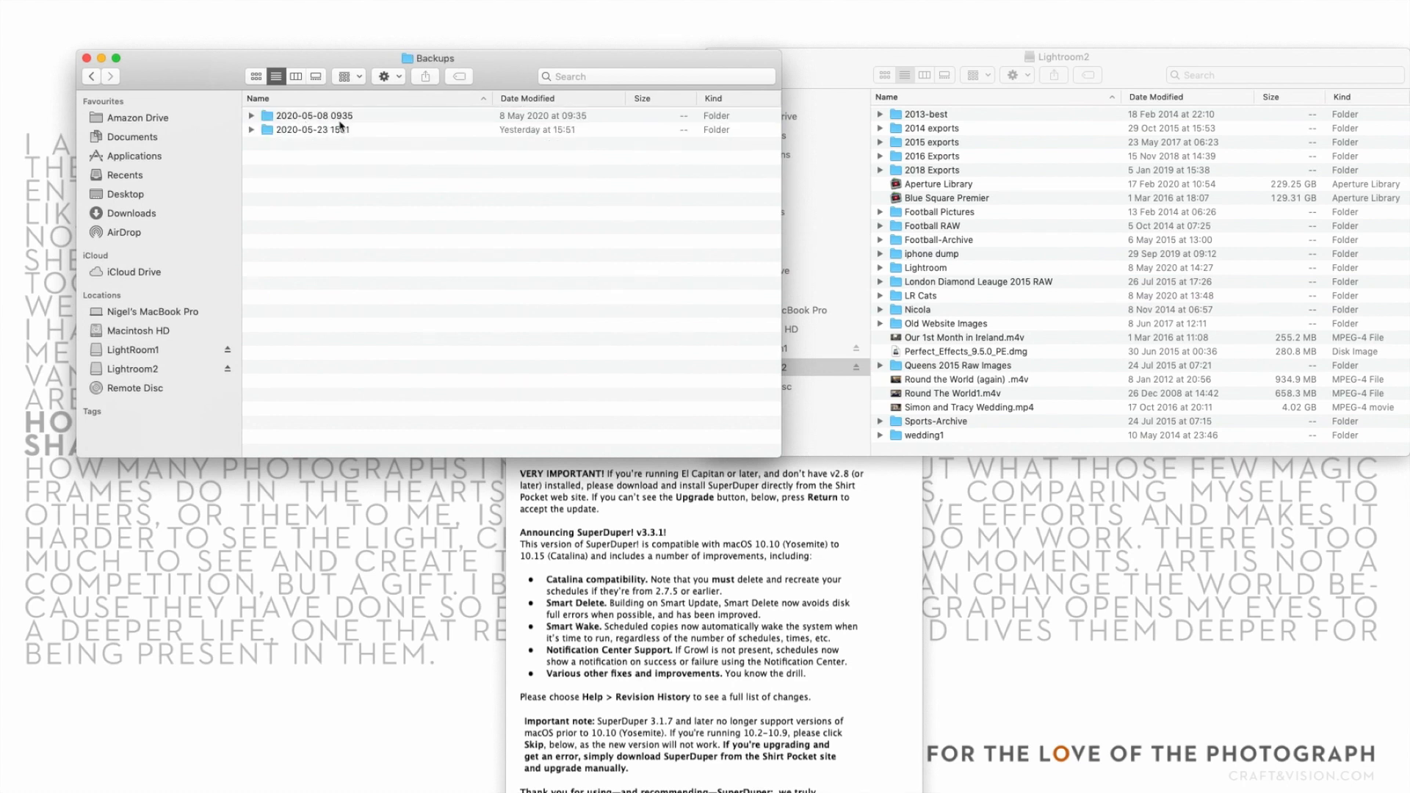
left_click(821, 66)
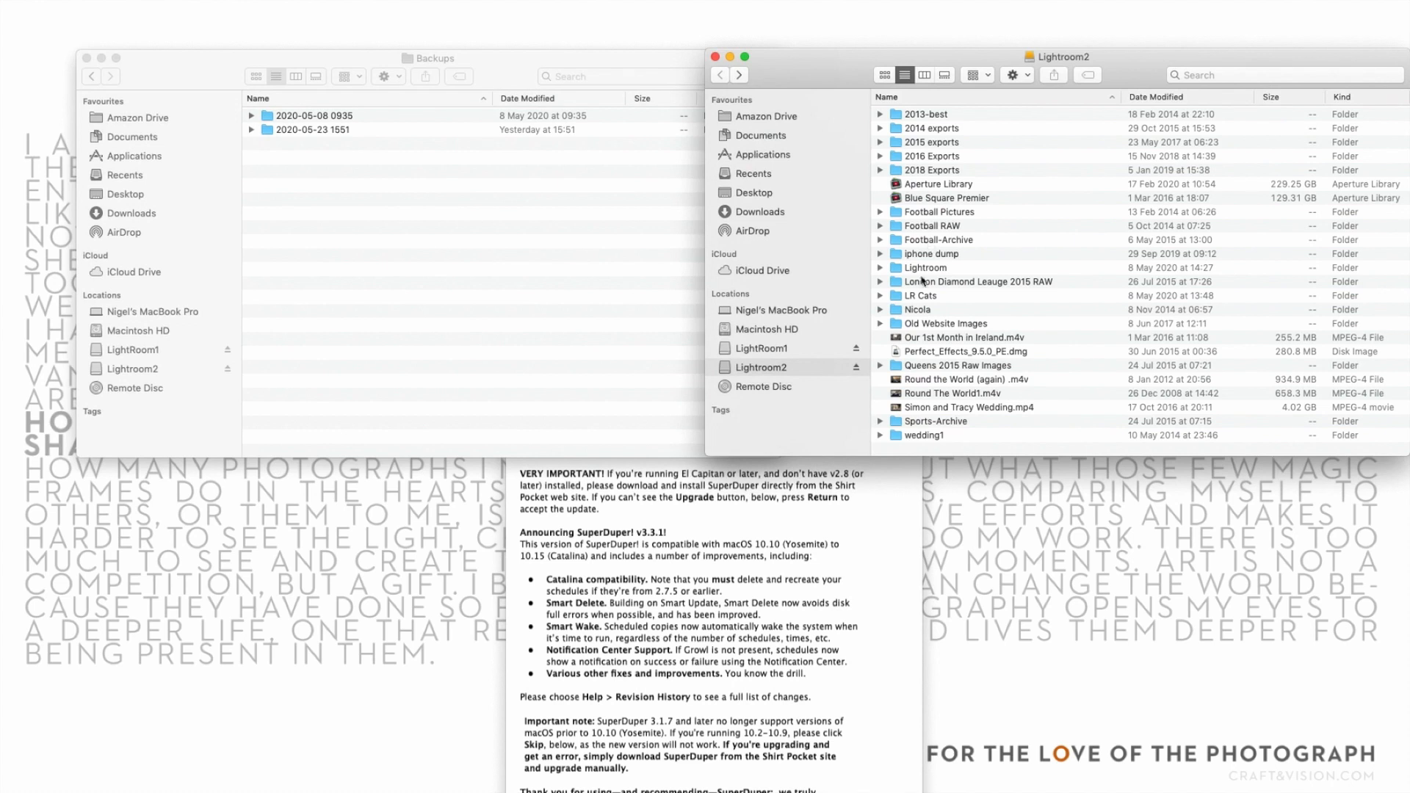
double_click(919, 296)
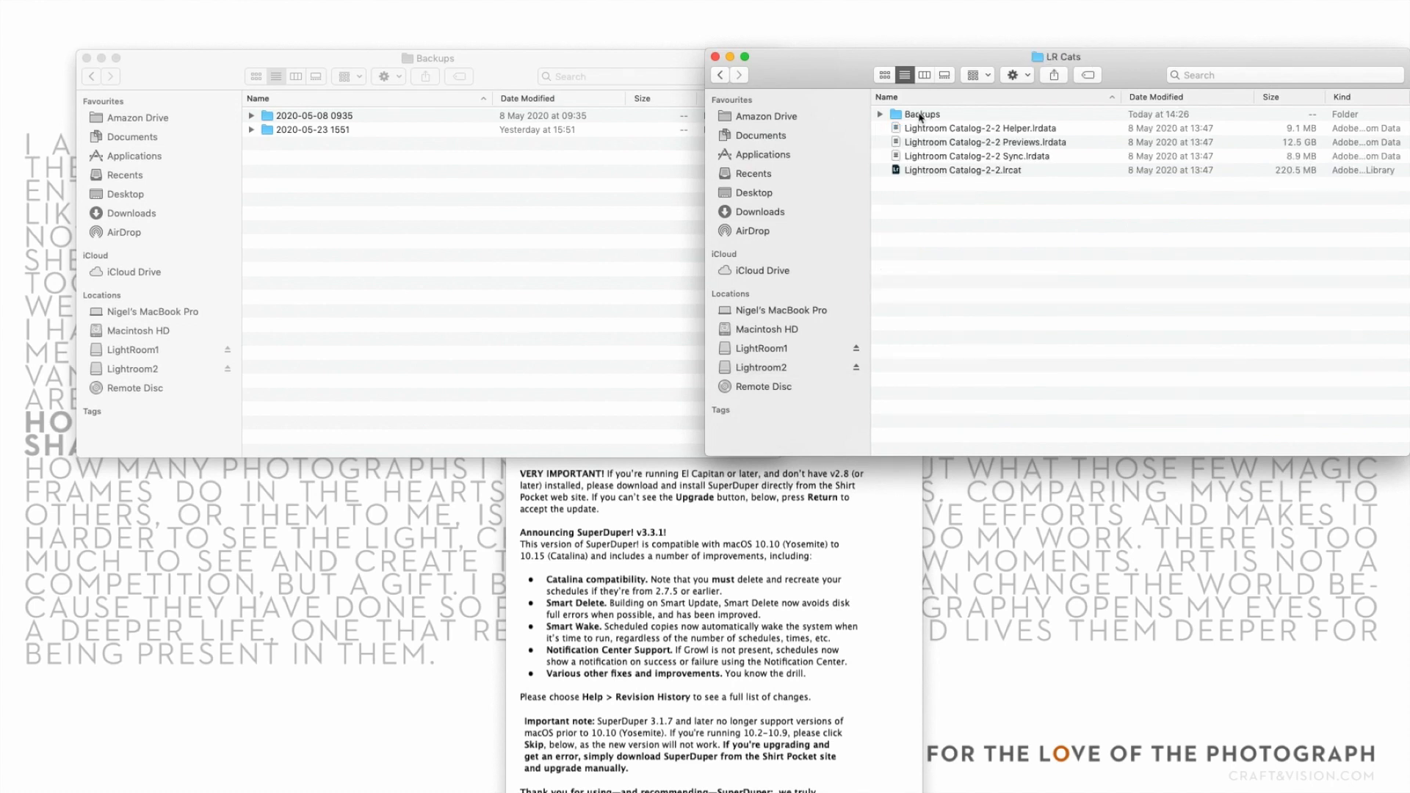
double_click(919, 116)
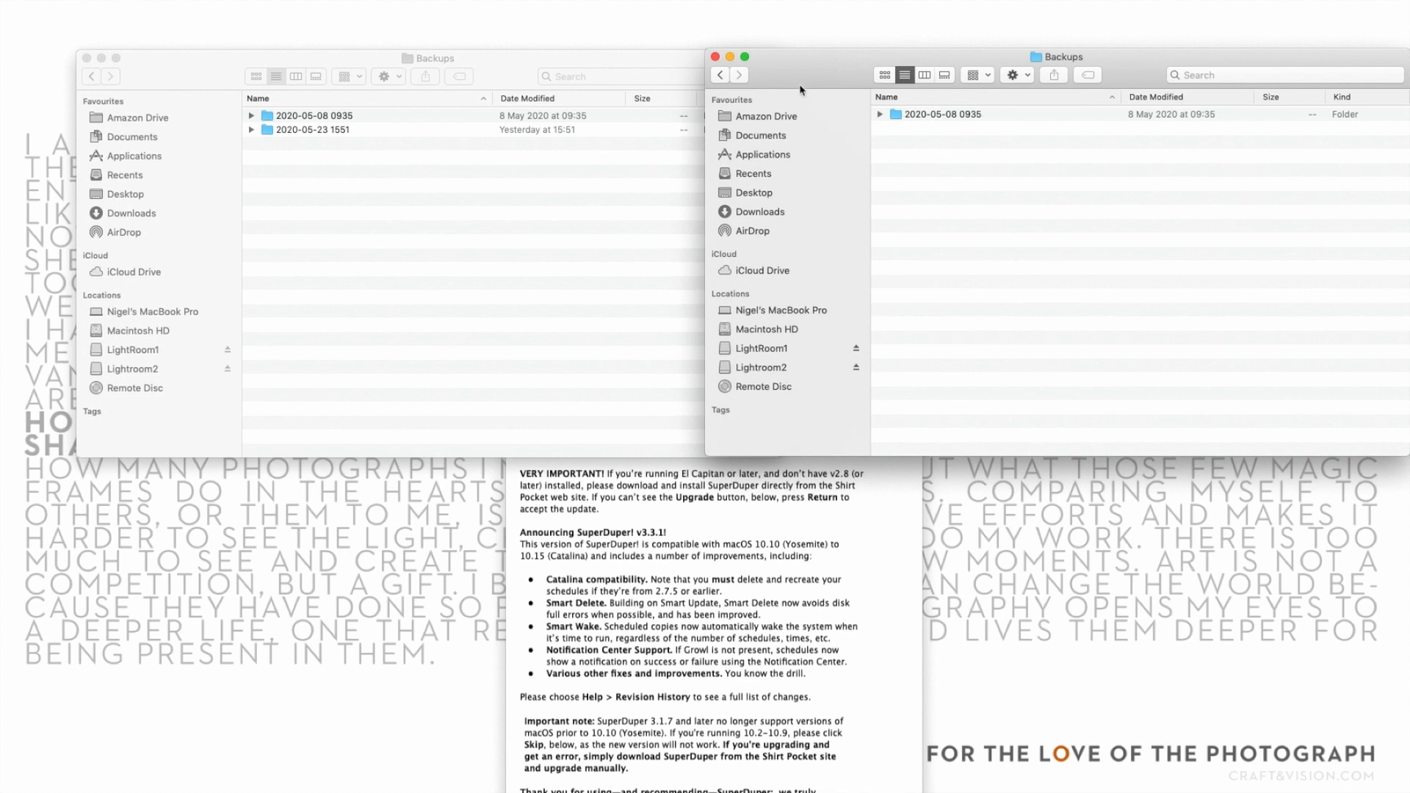
Return the Lightroom2 and LightRoom1 windows from their Backups folders to the root level of each drive
left_click(723, 75)
left_click(723, 76)
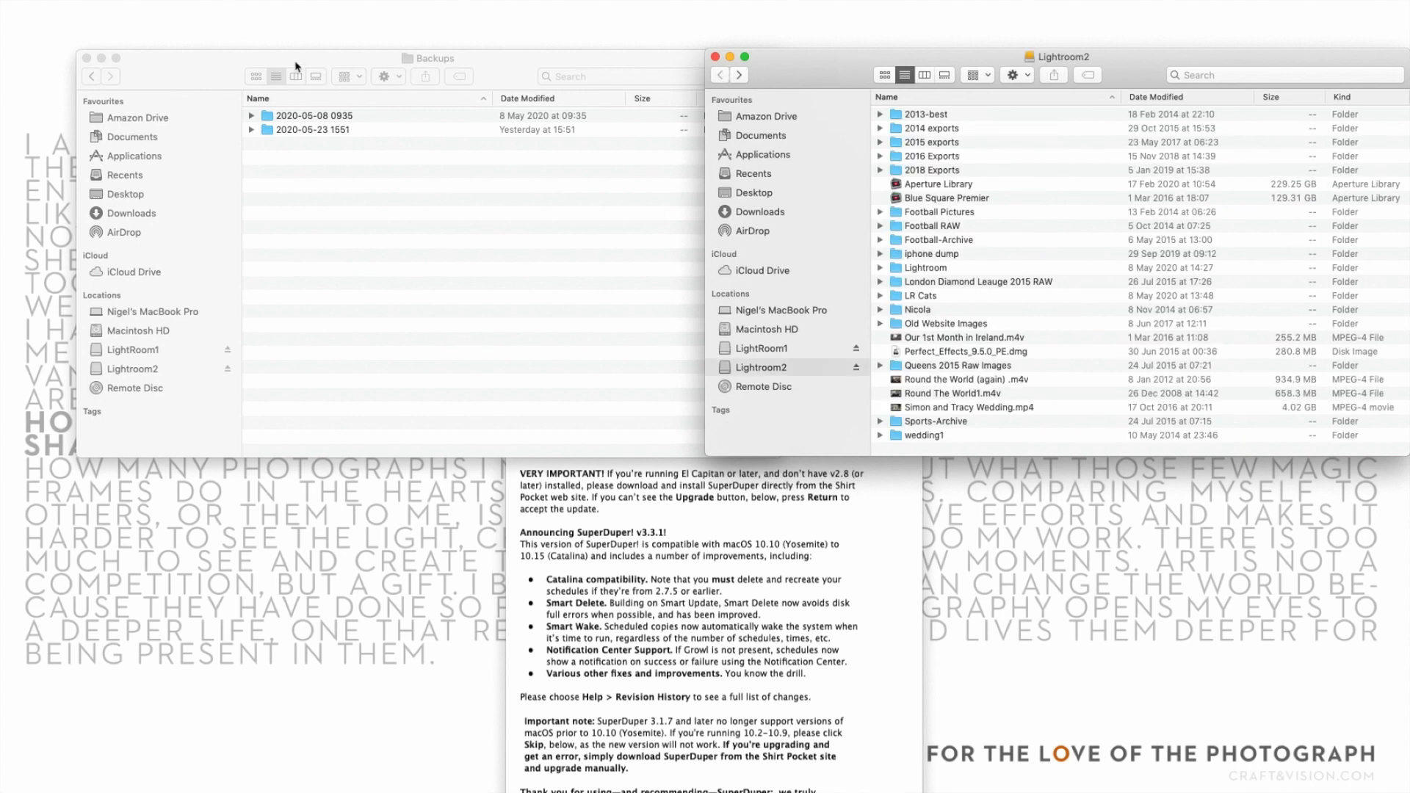
left_click(83, 91)
left_click(85, 77)
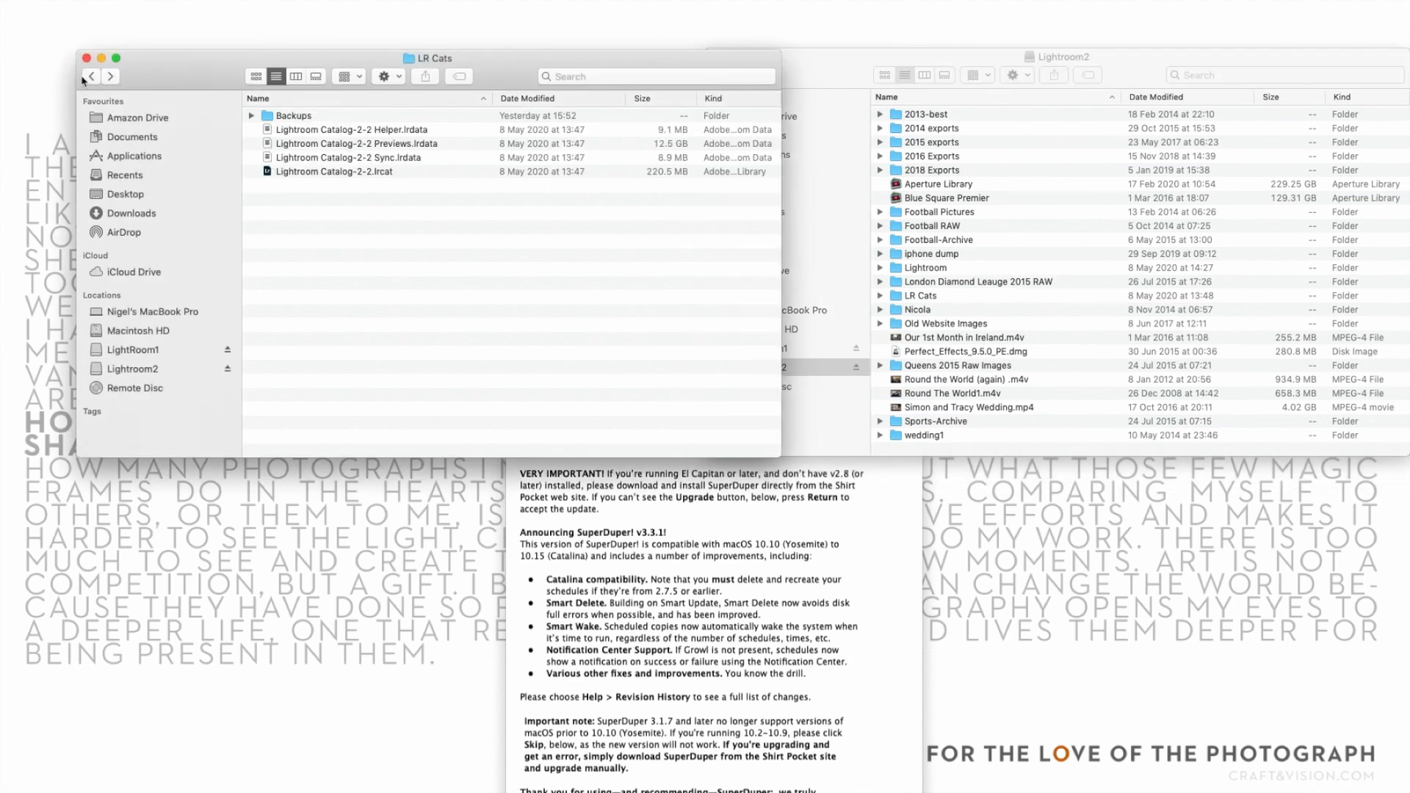
left_click(91, 77)
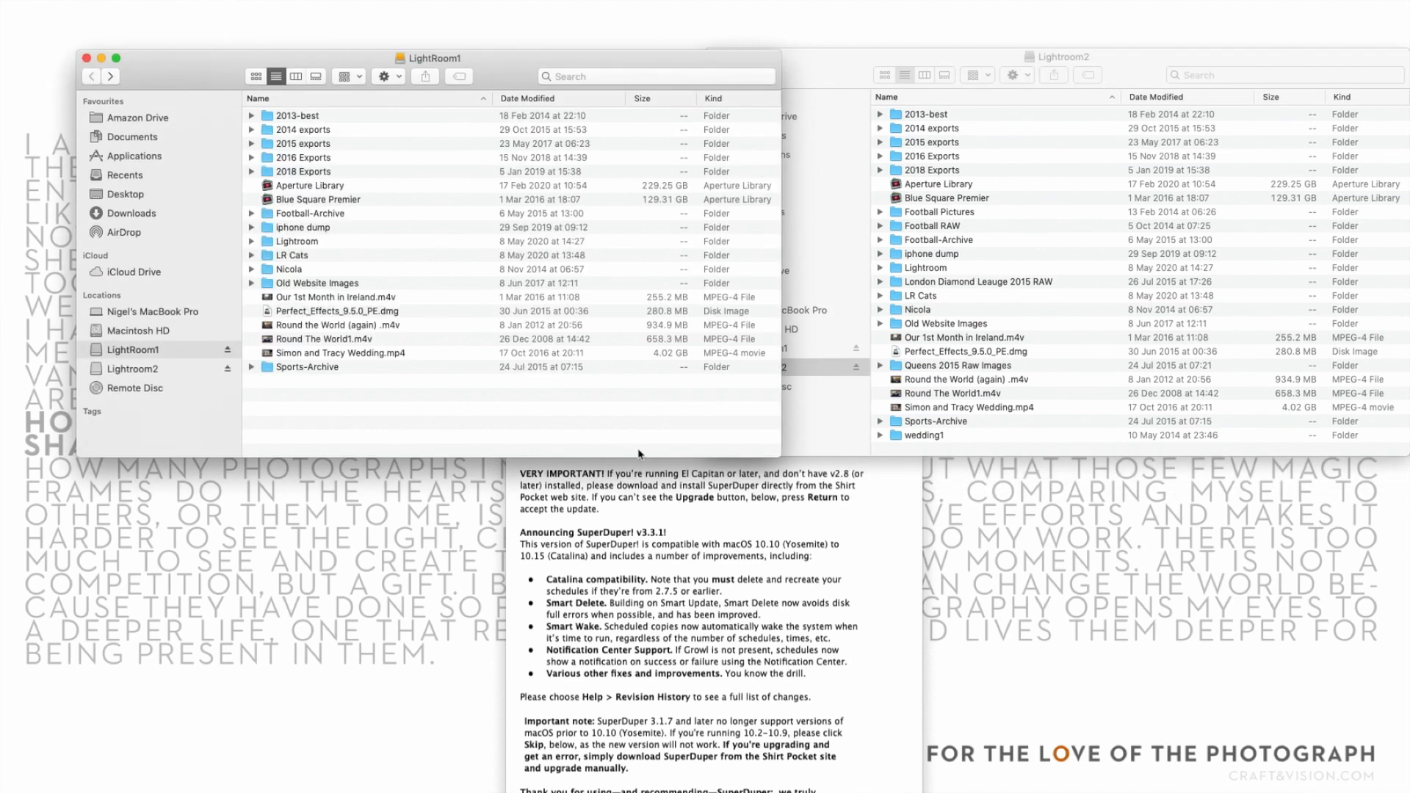
Bring the SuperDuper! window back into full view and skip the offered version upgrade
left_click(728, 543)
left_click_drag(669, 349, 667, 37)
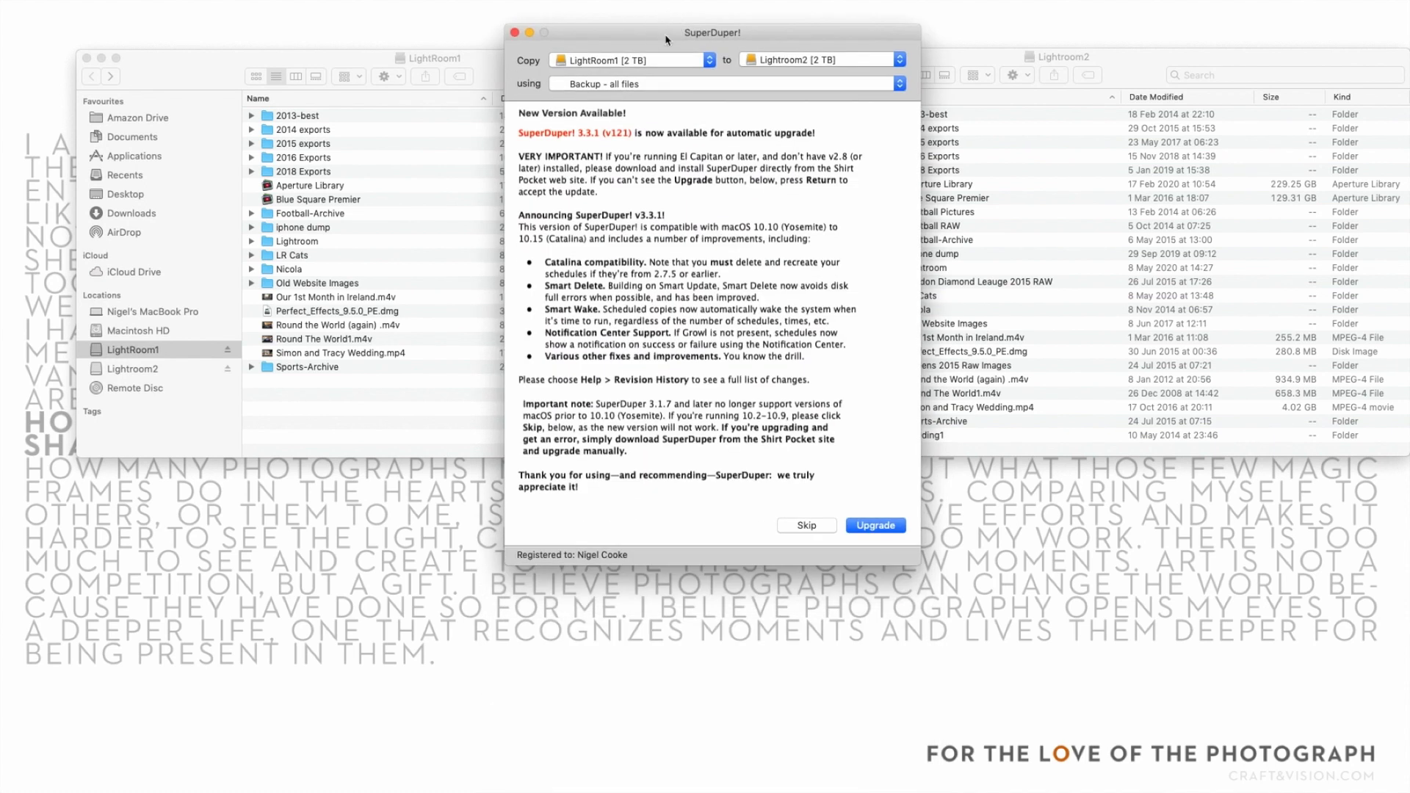
left_click(807, 526)
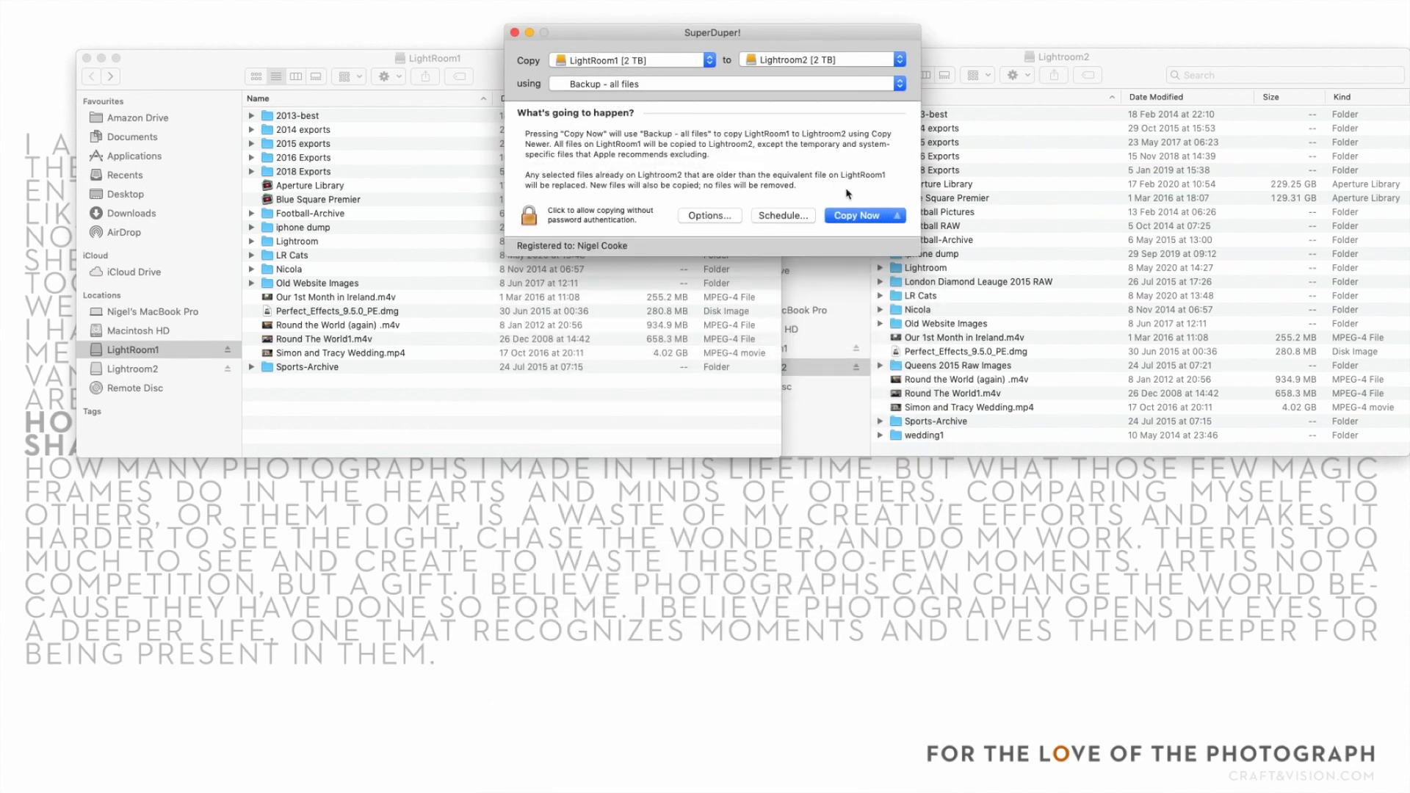
Start the all-files copy from LightRoom1 to Lightroom2, authorise it with the account password, and confirm copying newer files
left_click(858, 220)
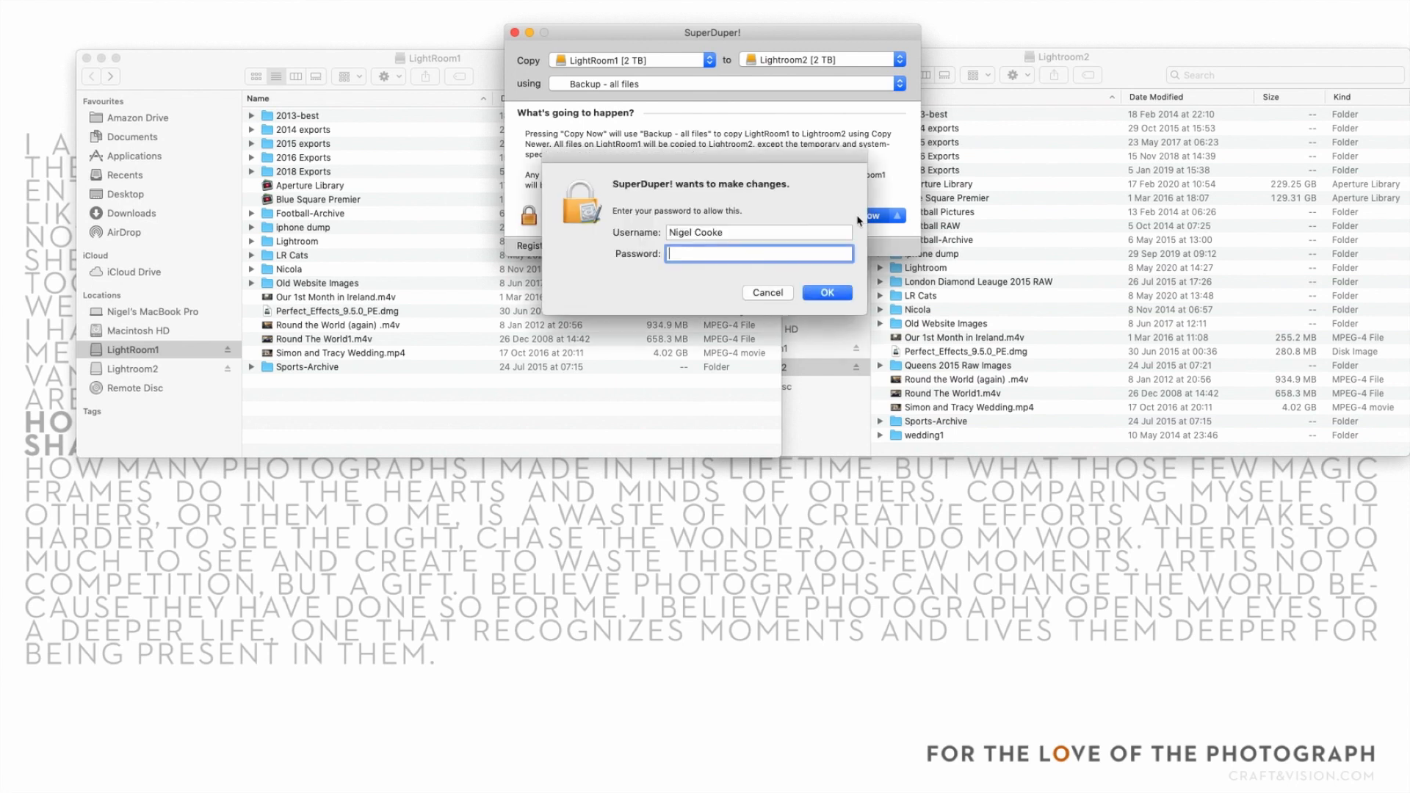
type("*********")
key("Return")
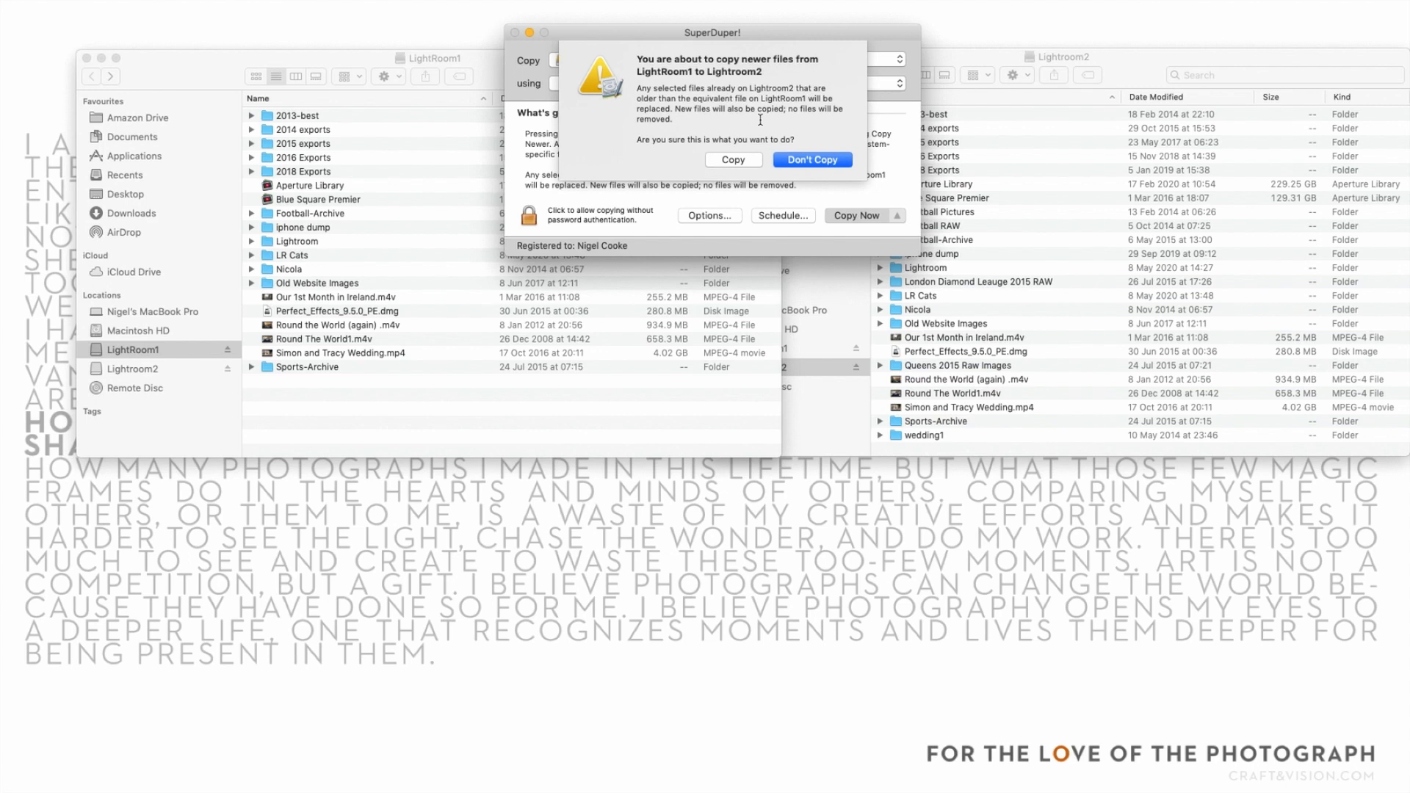
left_click(737, 159)
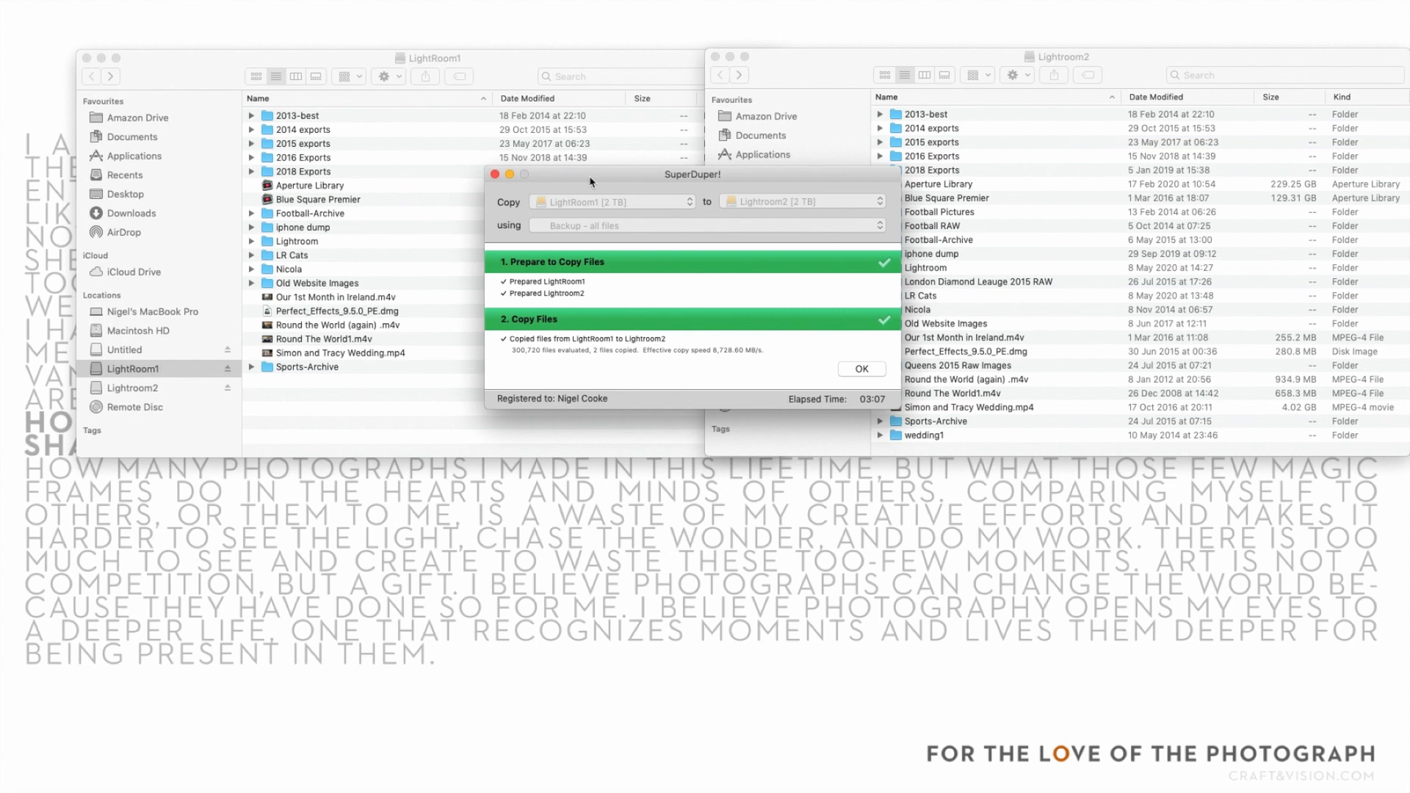
mouse_move(626, 164)
left_mouse_down()
mouse_move(622, 277)
mouse_move(640, 172)
left_mouse_up()
left_click(812, 59)
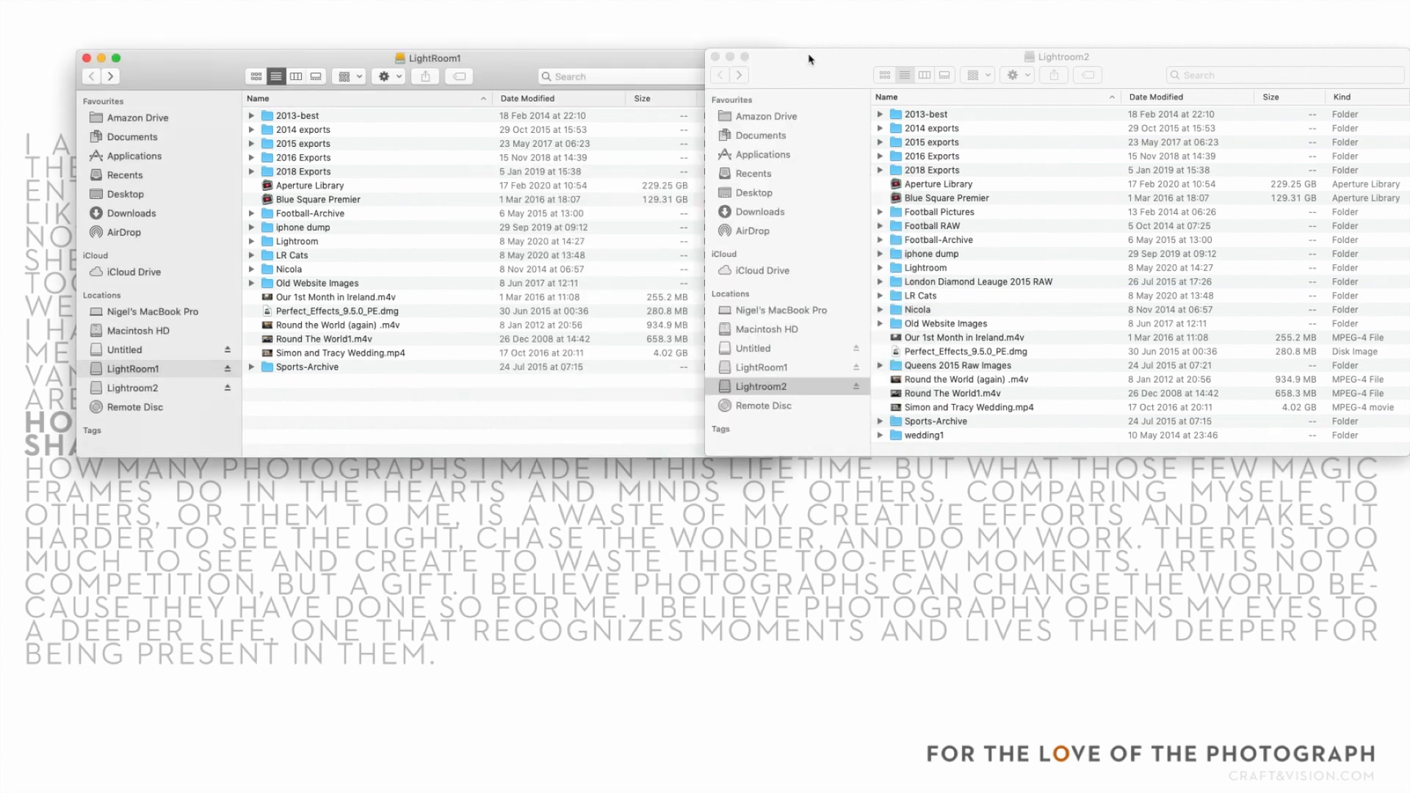
double_click(910, 296)
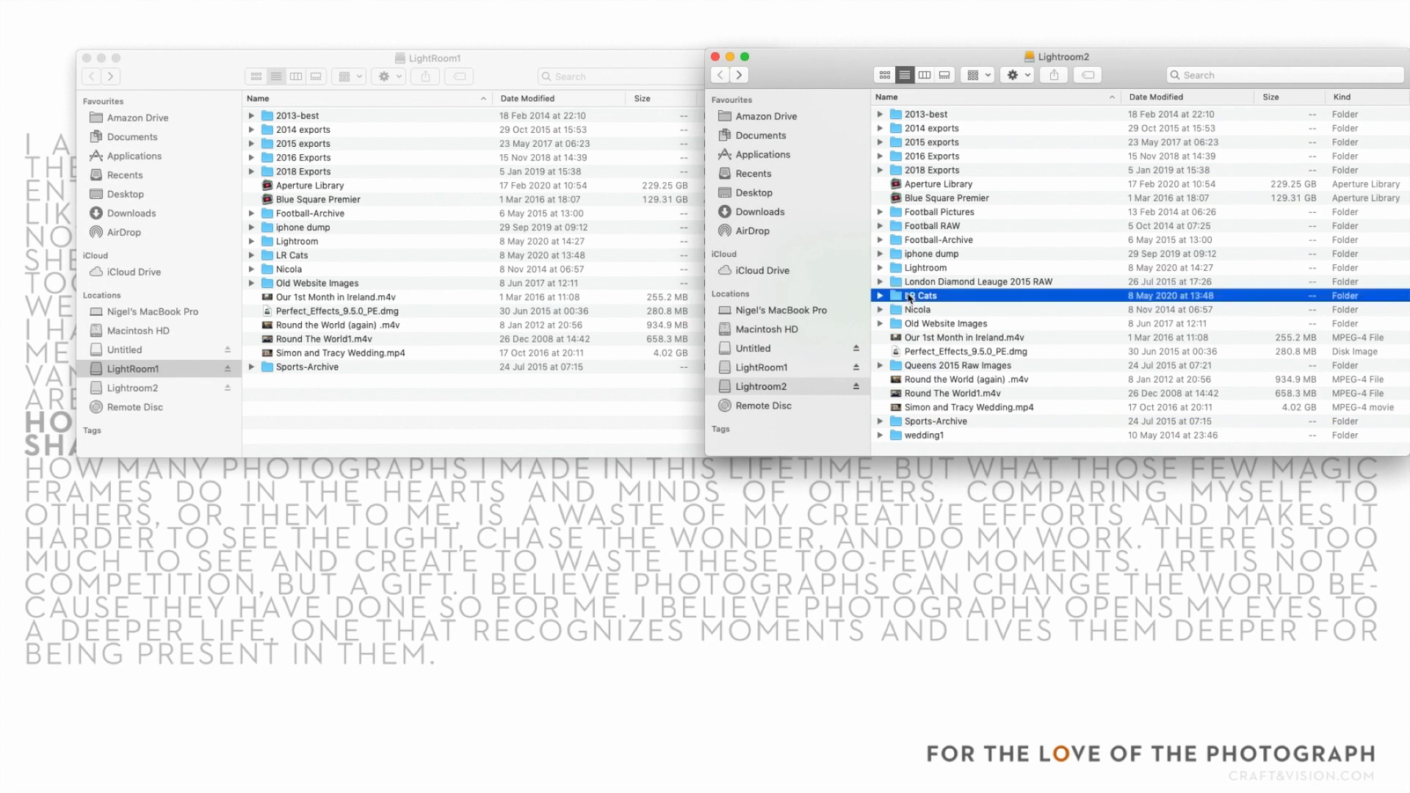
double_click(923, 115)
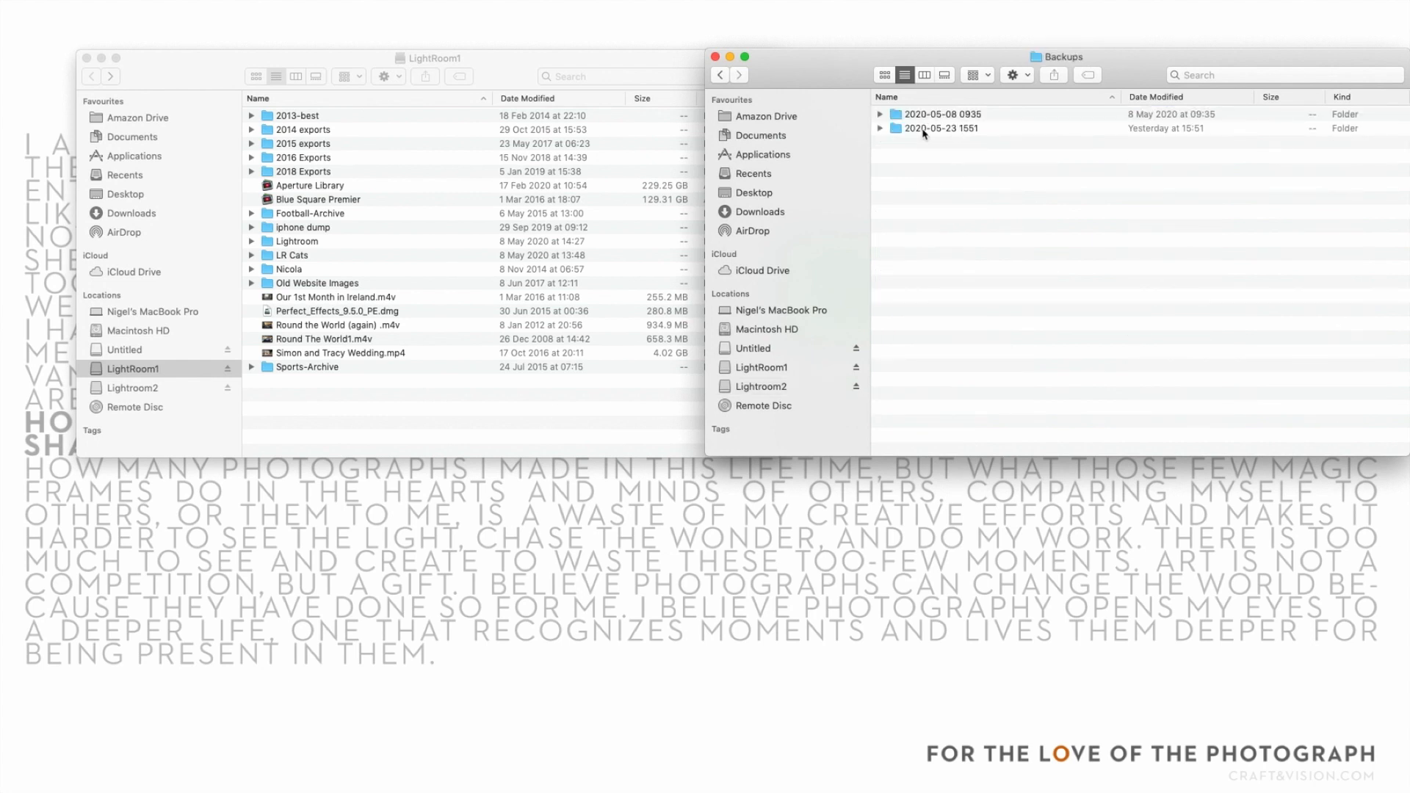
double_click(923, 129)
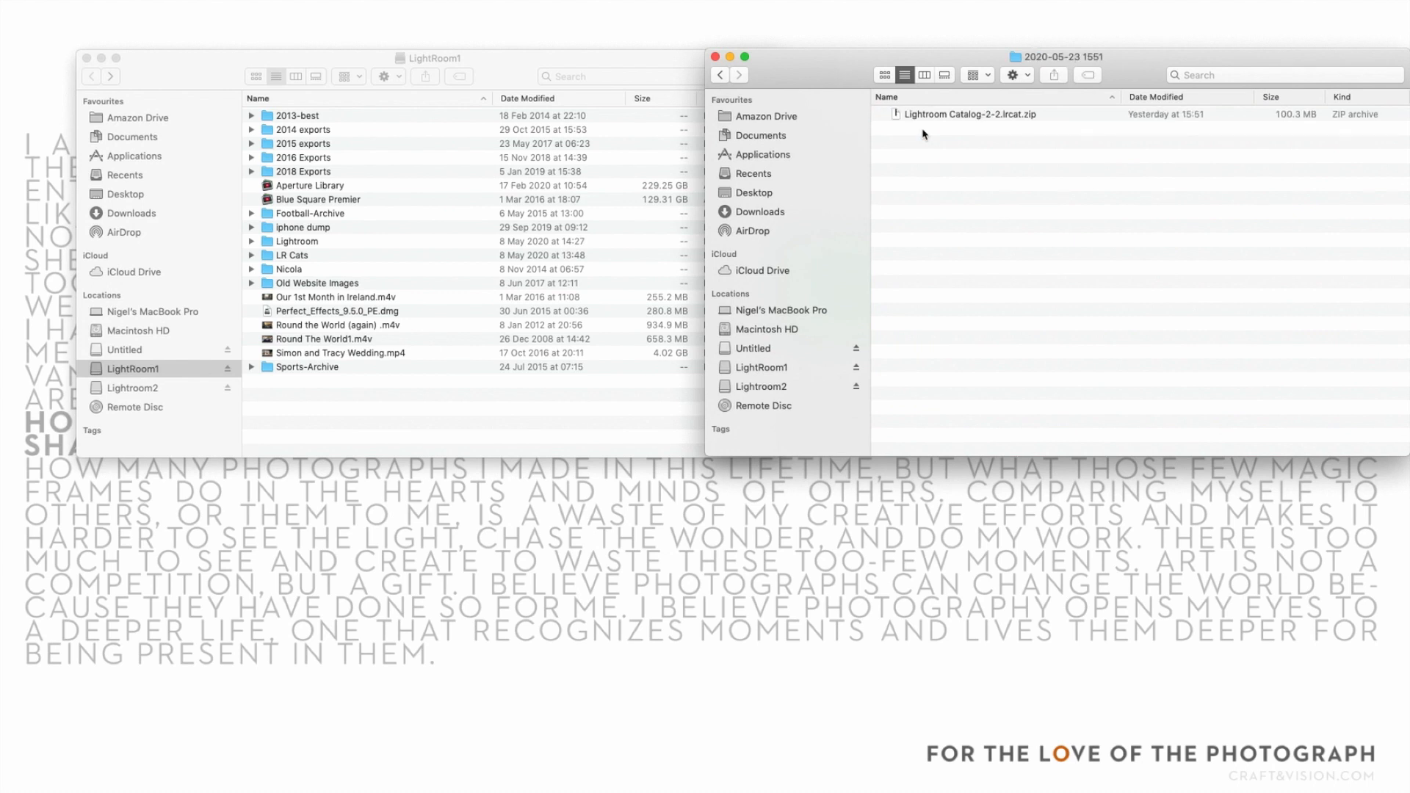
Return the Lightroom2 window to the drive's root folder and place it beside the LightRoom1 window without overlap
left_click(718, 77)
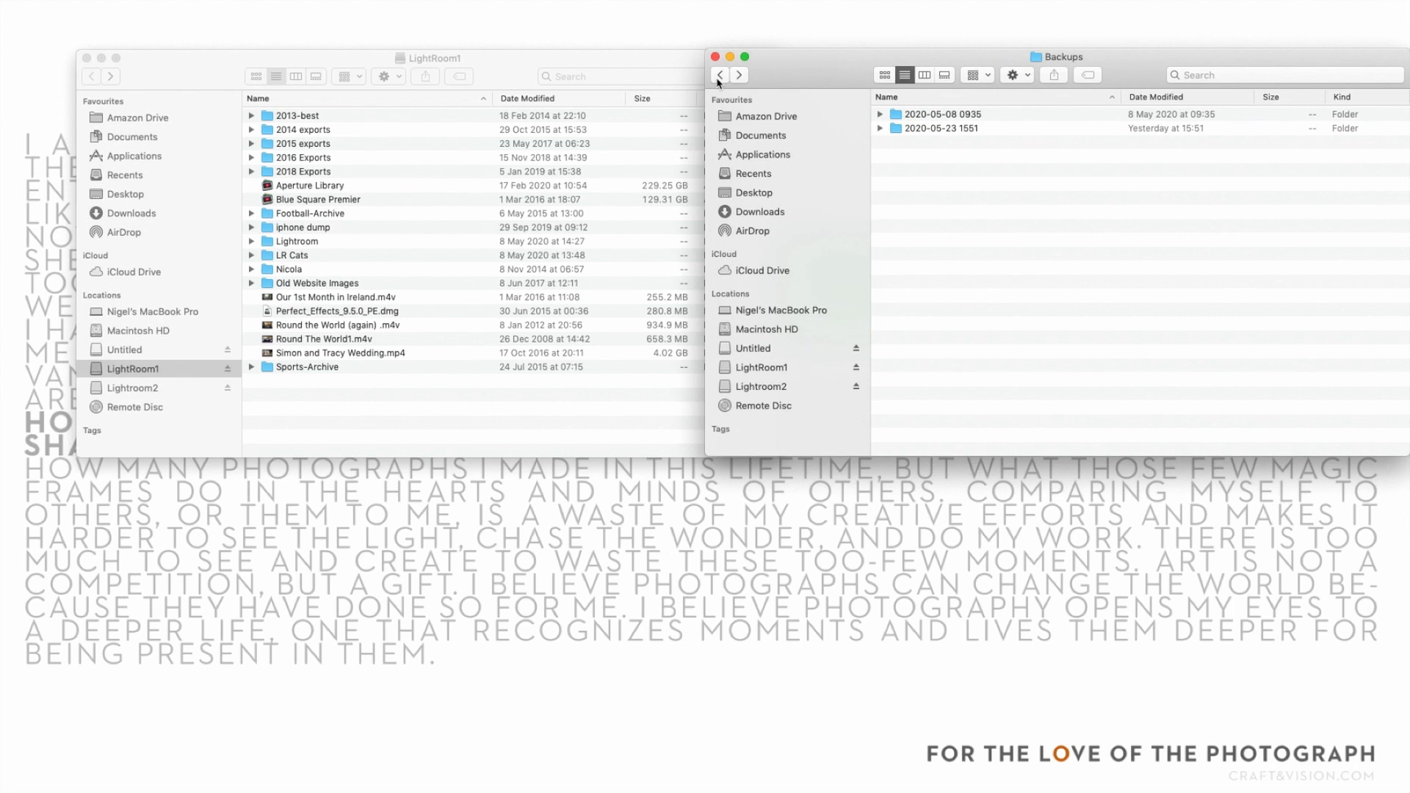
left_click(720, 77)
left_click(719, 76)
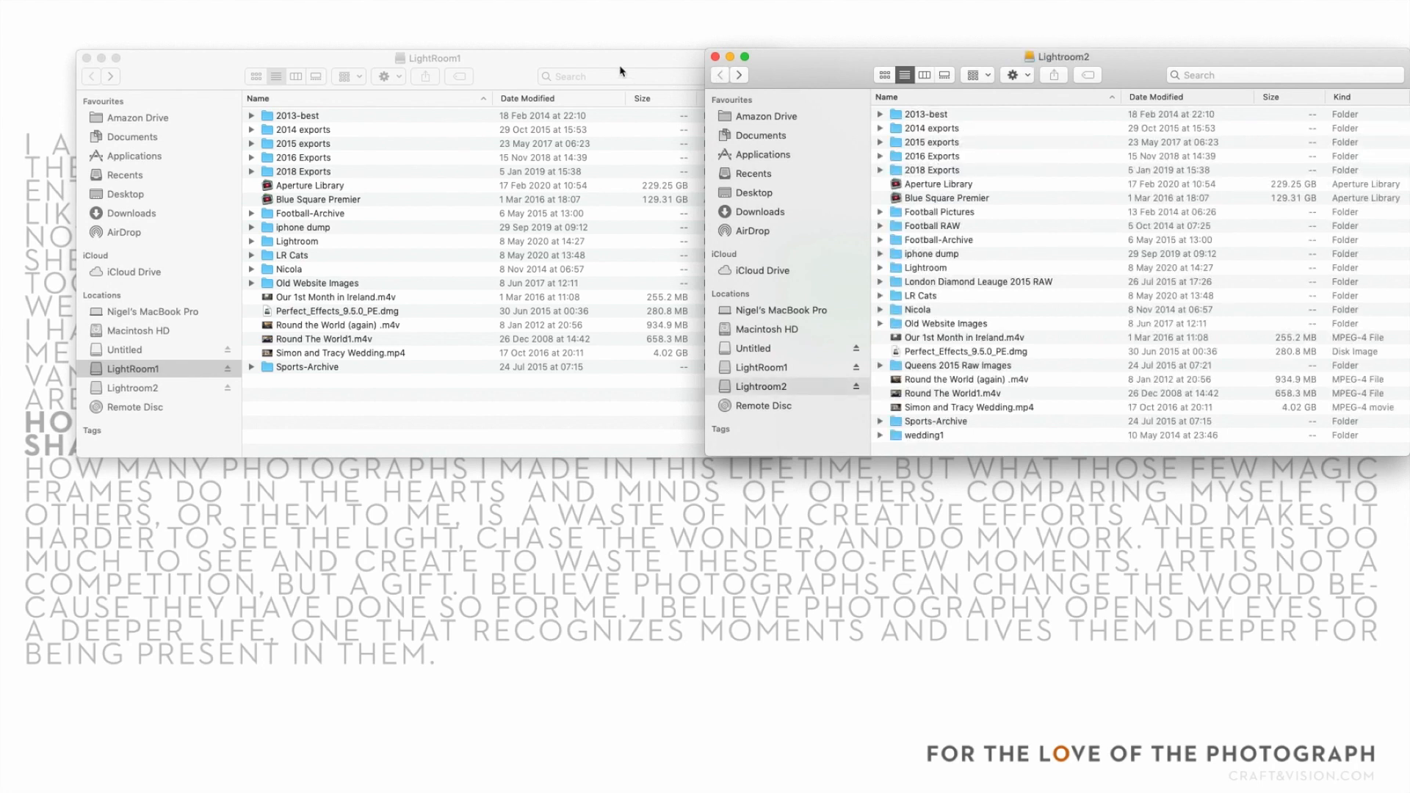
left_click(578, 59)
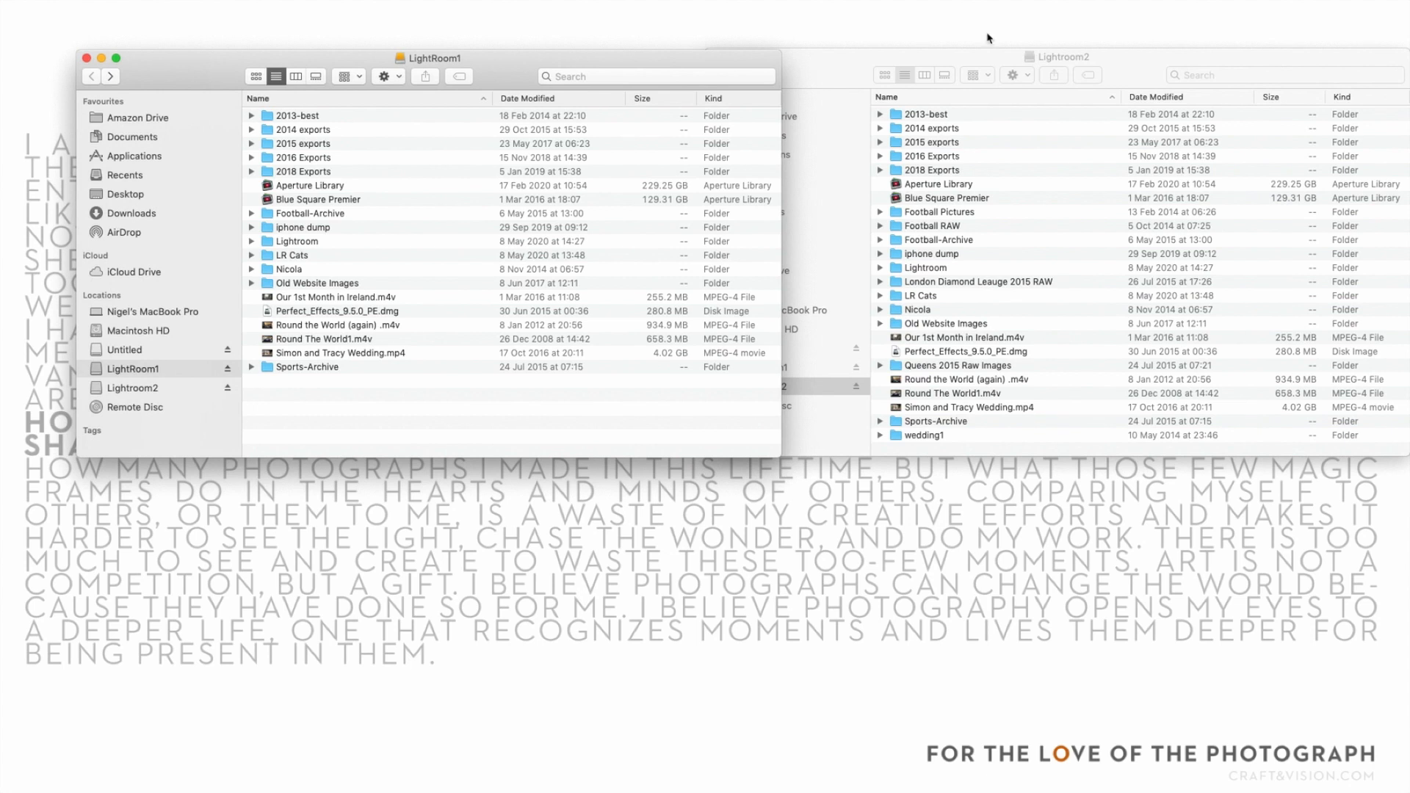
left_click_drag(848, 71, 931, 79)
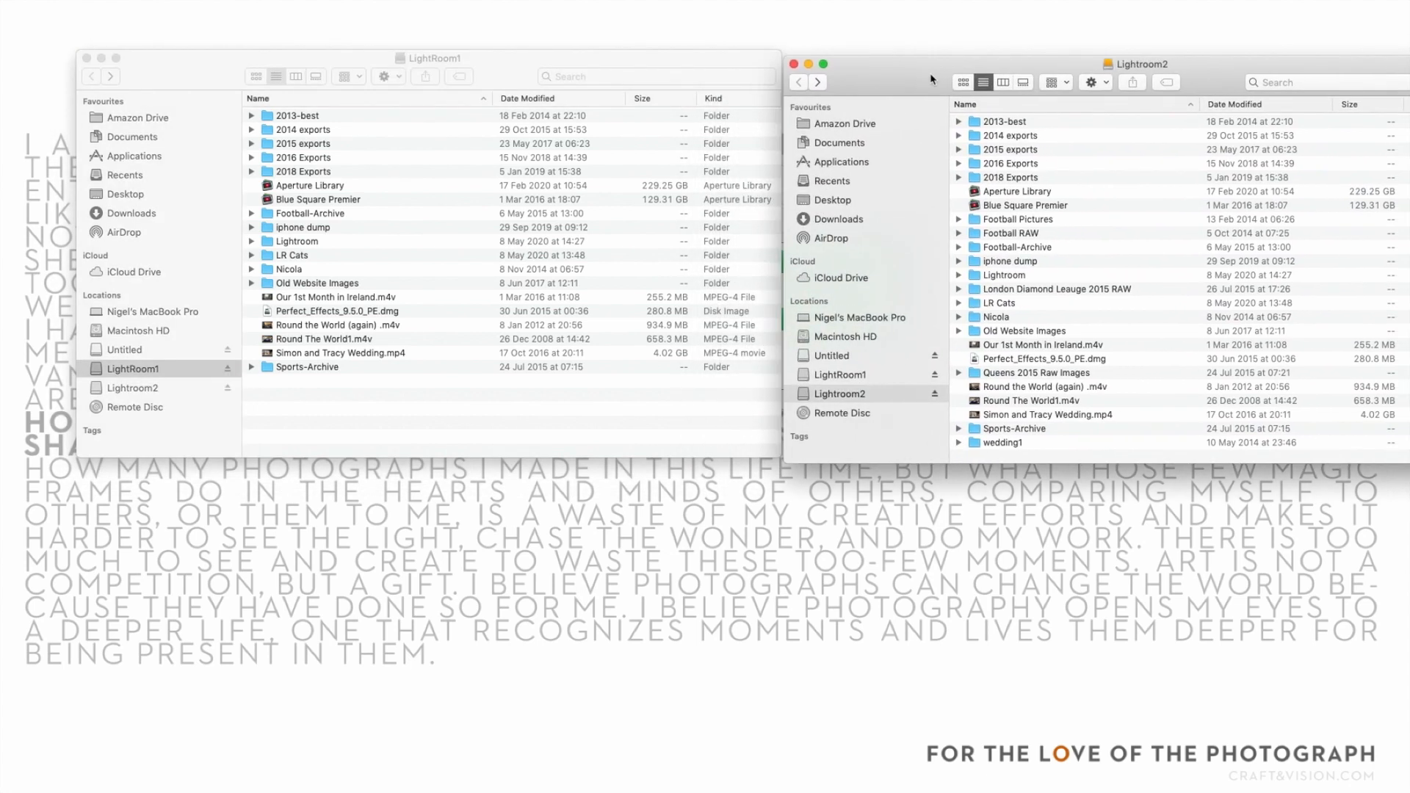
left_click(848, 71)
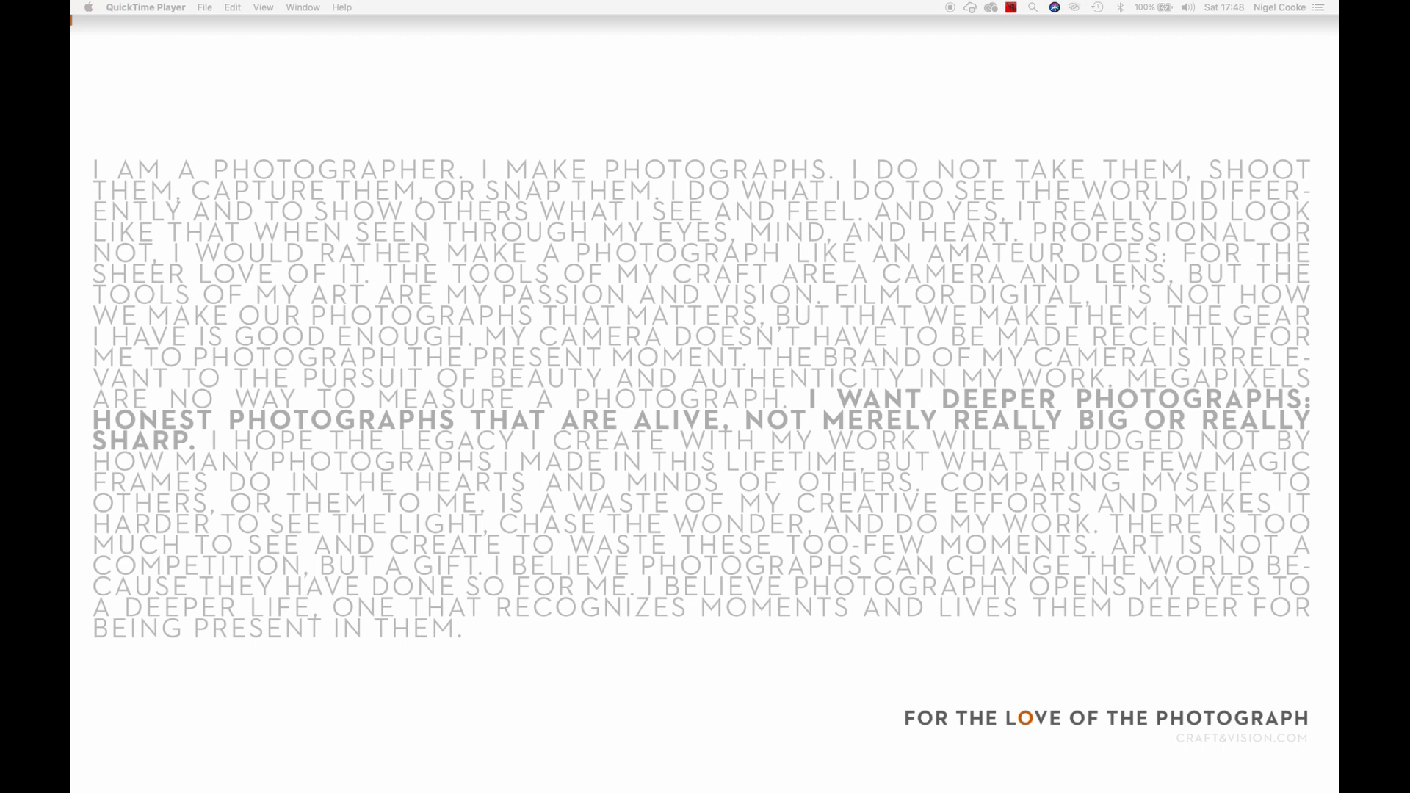
Switch to Amazon Photos, centre its window on the desktop, and show the list of automatically backed-up folders
left_click_drag(70, 58, 490, 147)
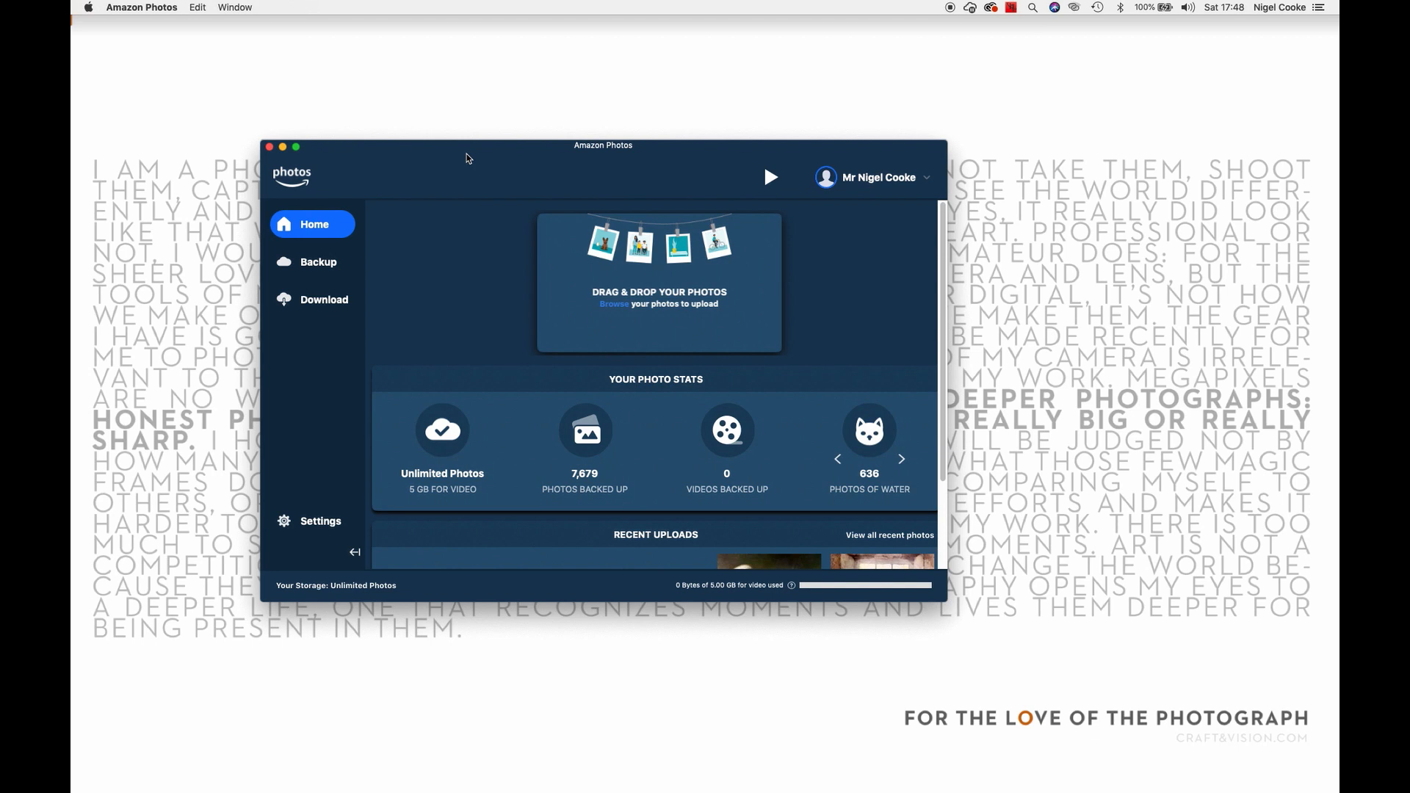
left_click_drag(467, 154, 546, 123)
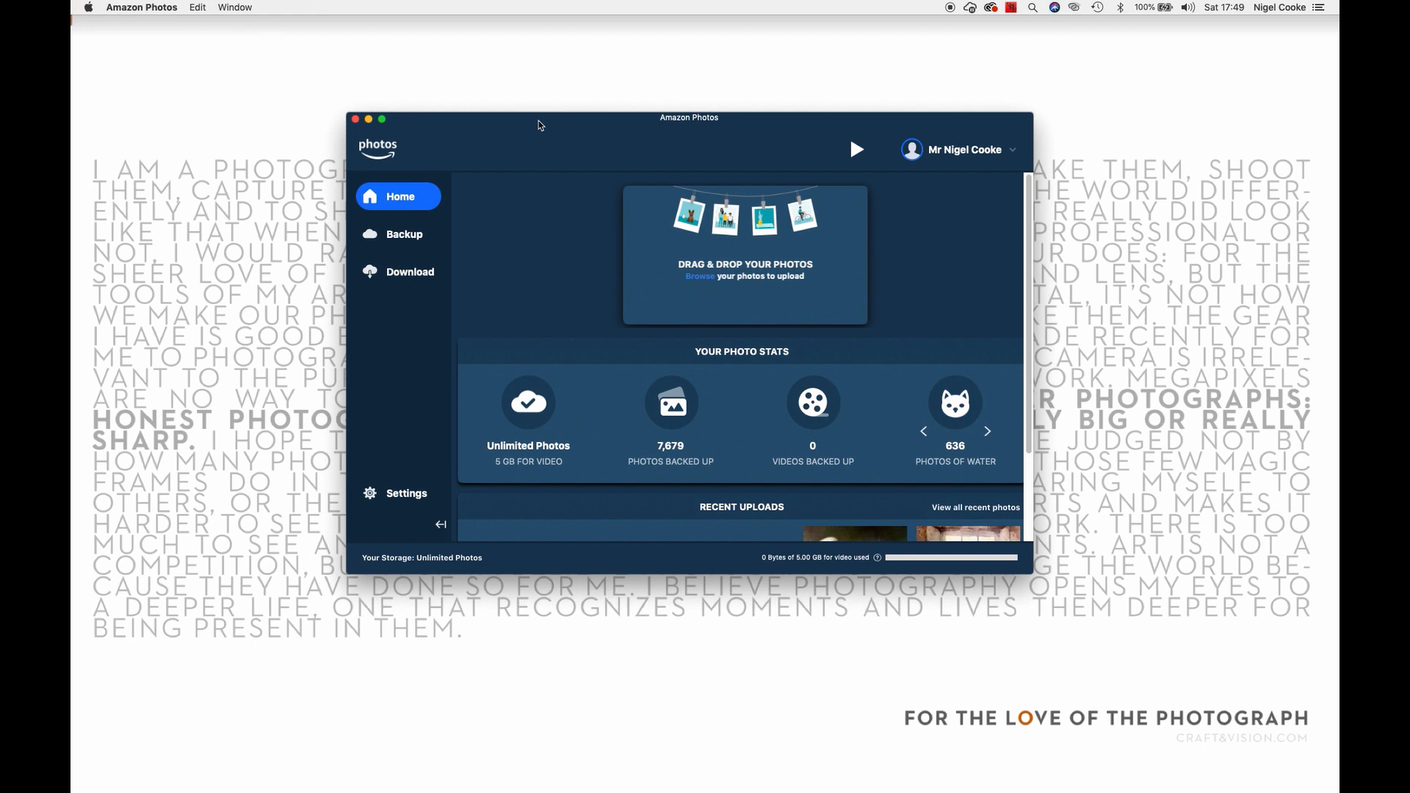
left_click(390, 235)
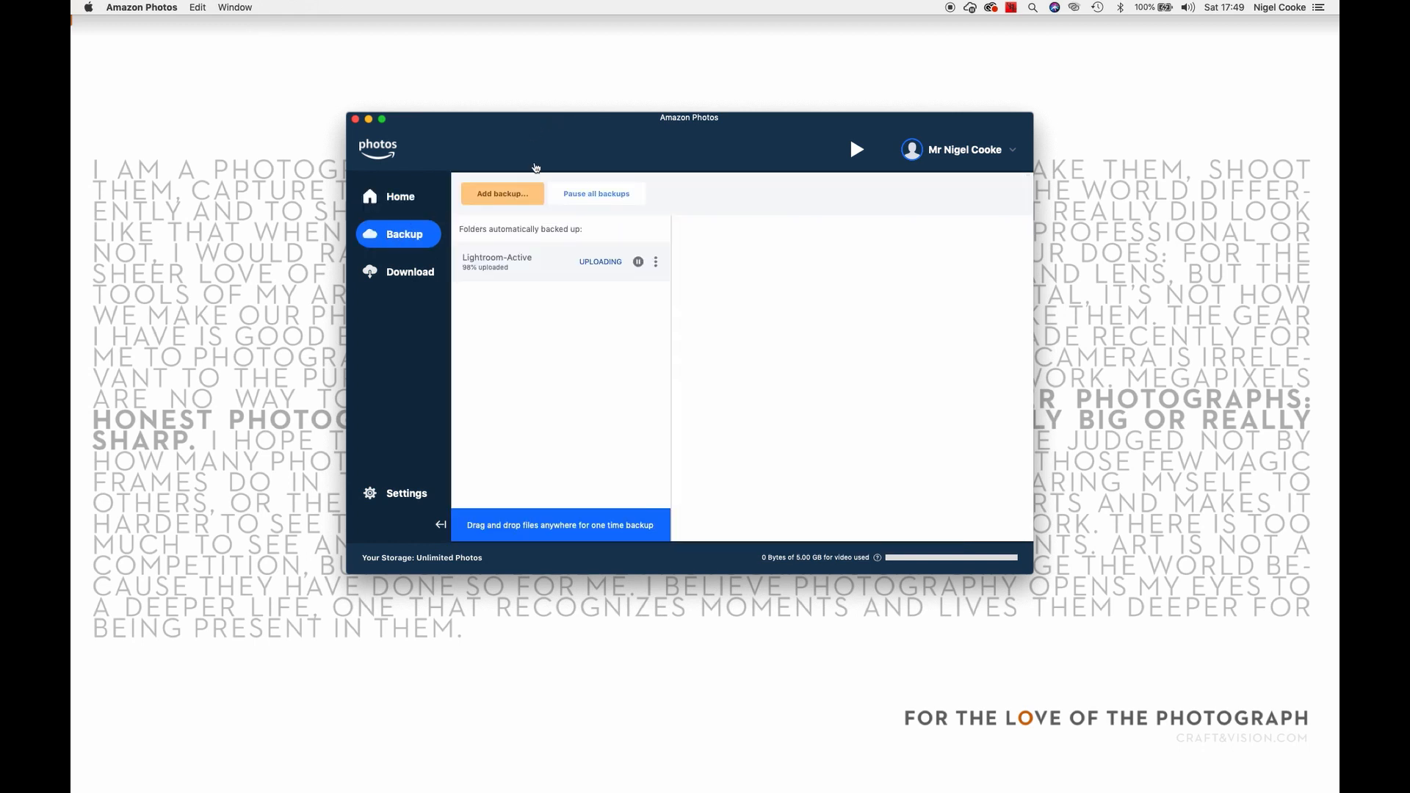
Pause the Lightroom-Active backup and open its 2020 folder to list the backed-up files
left_click(546, 270)
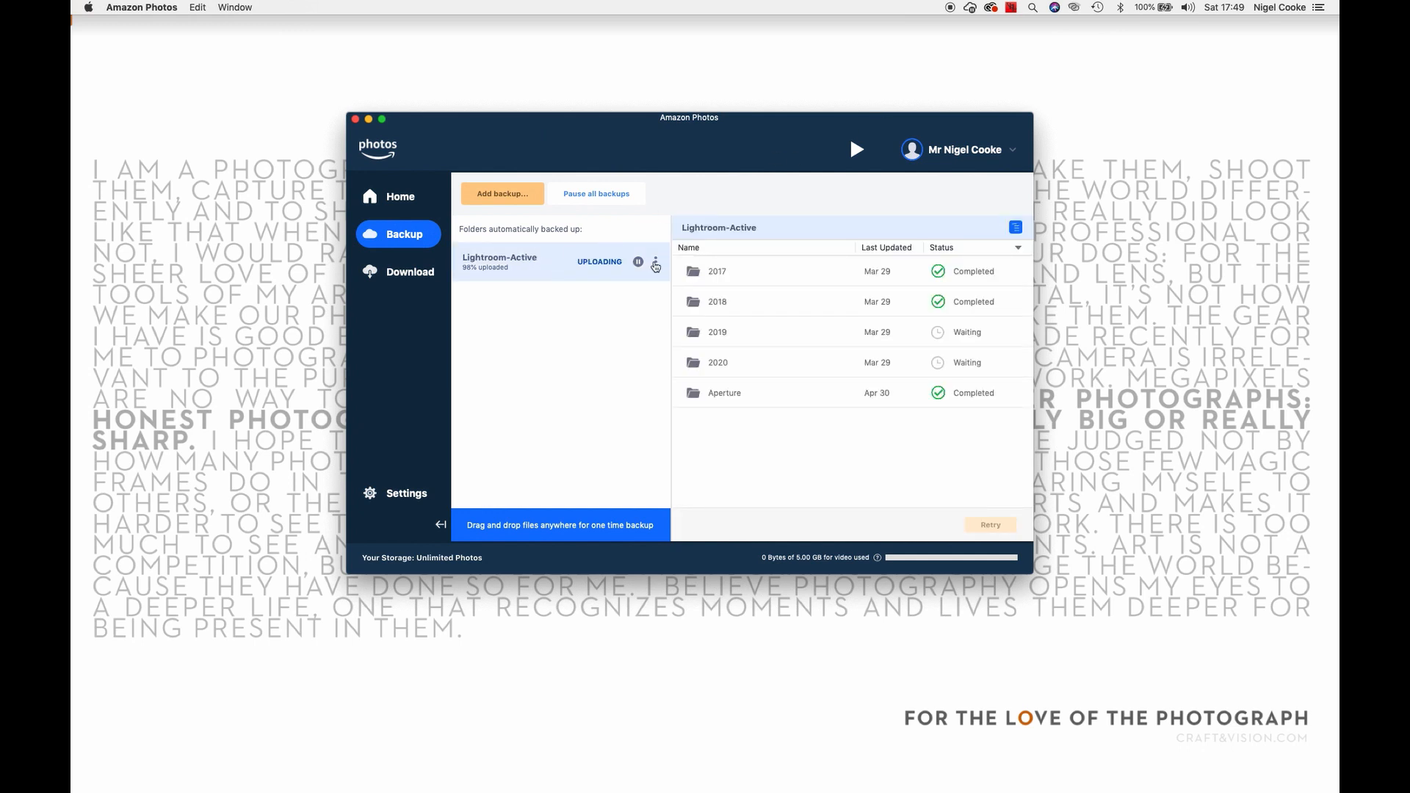
left_click(639, 263)
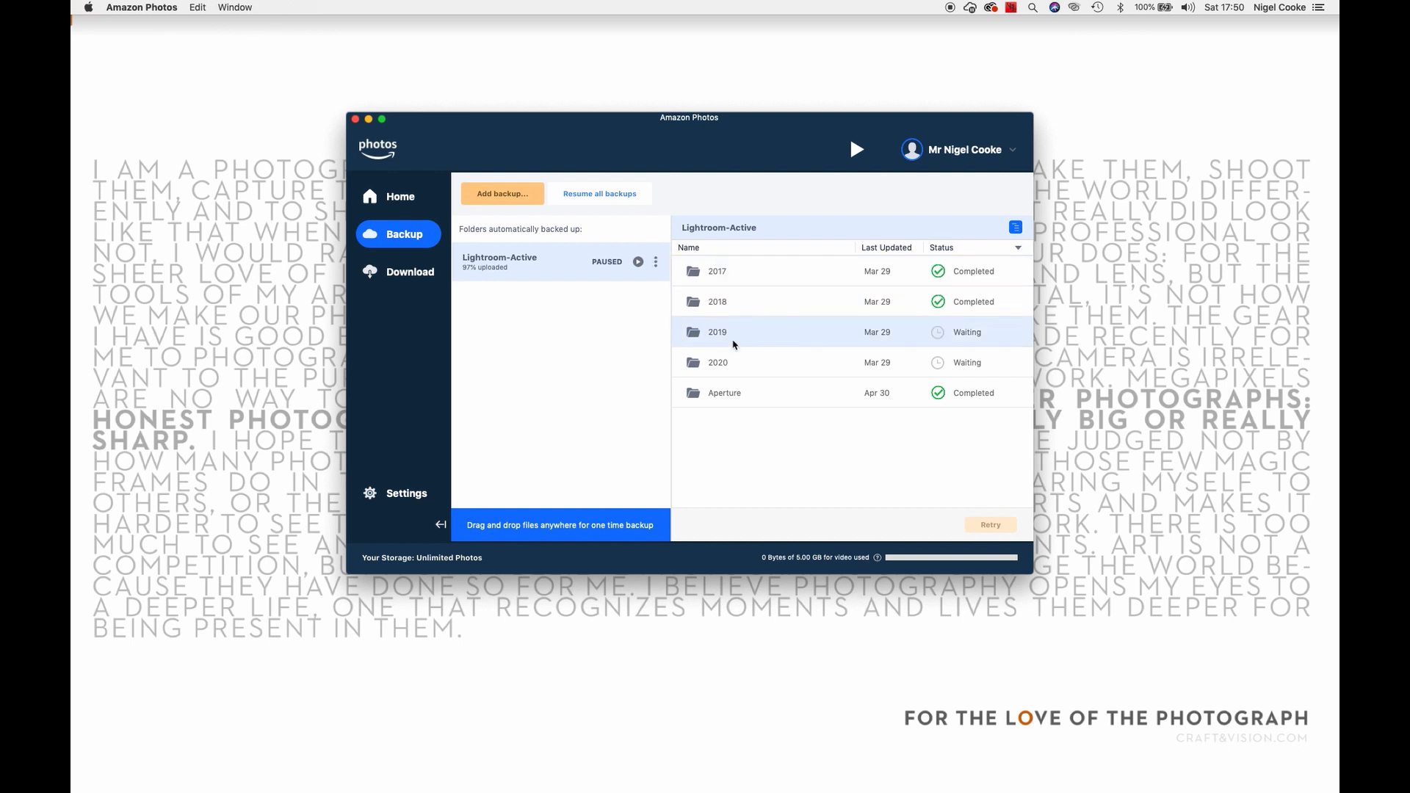
left_click(736, 367)
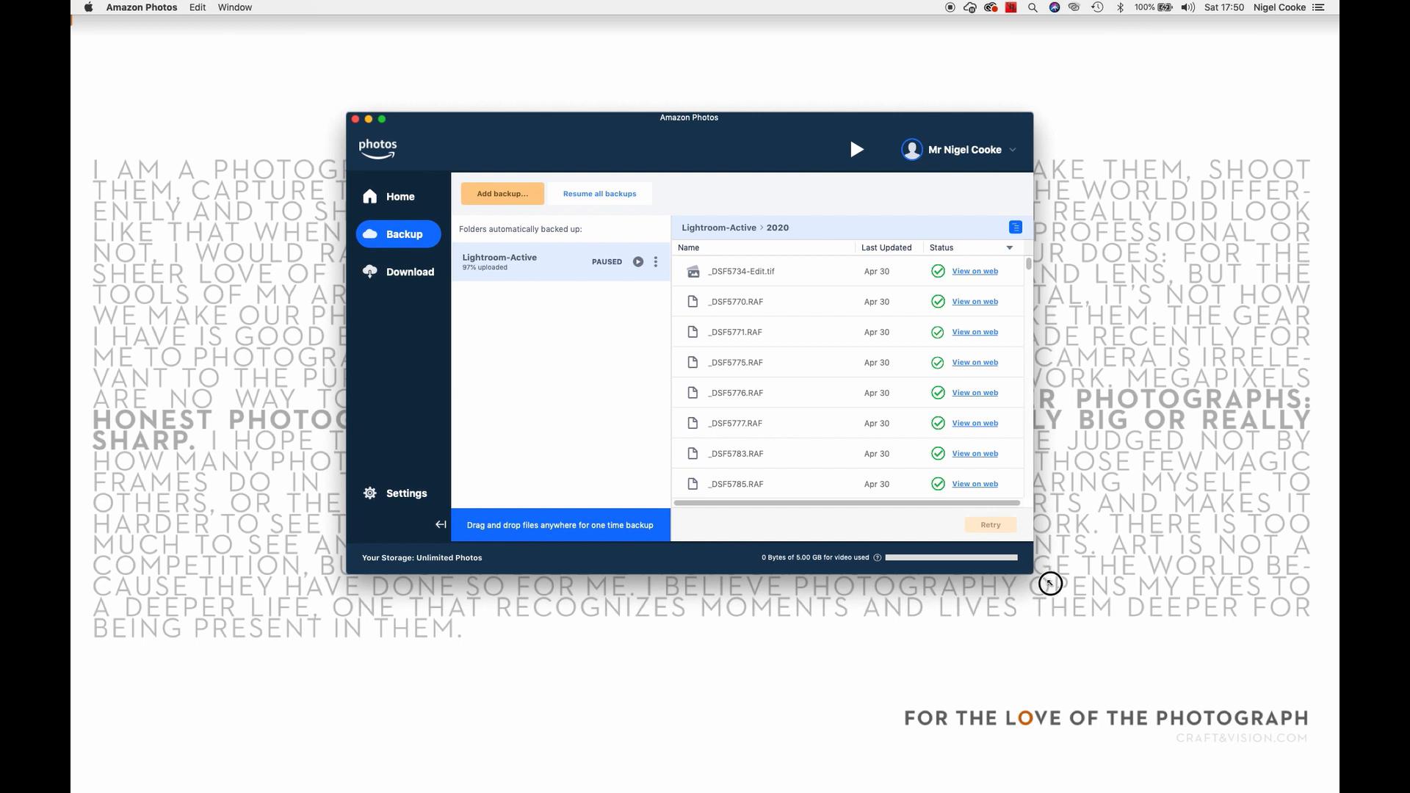
Enlarge the Amazon Photos window to list more files and view the file details of _DSF5775.RAF
left_click_drag(1033, 574, 1161, 646)
mouse_move(1156, 263)
left_mouse_down()
mouse_move(1148, 554)
mouse_move(1181, 255)
left_mouse_up()
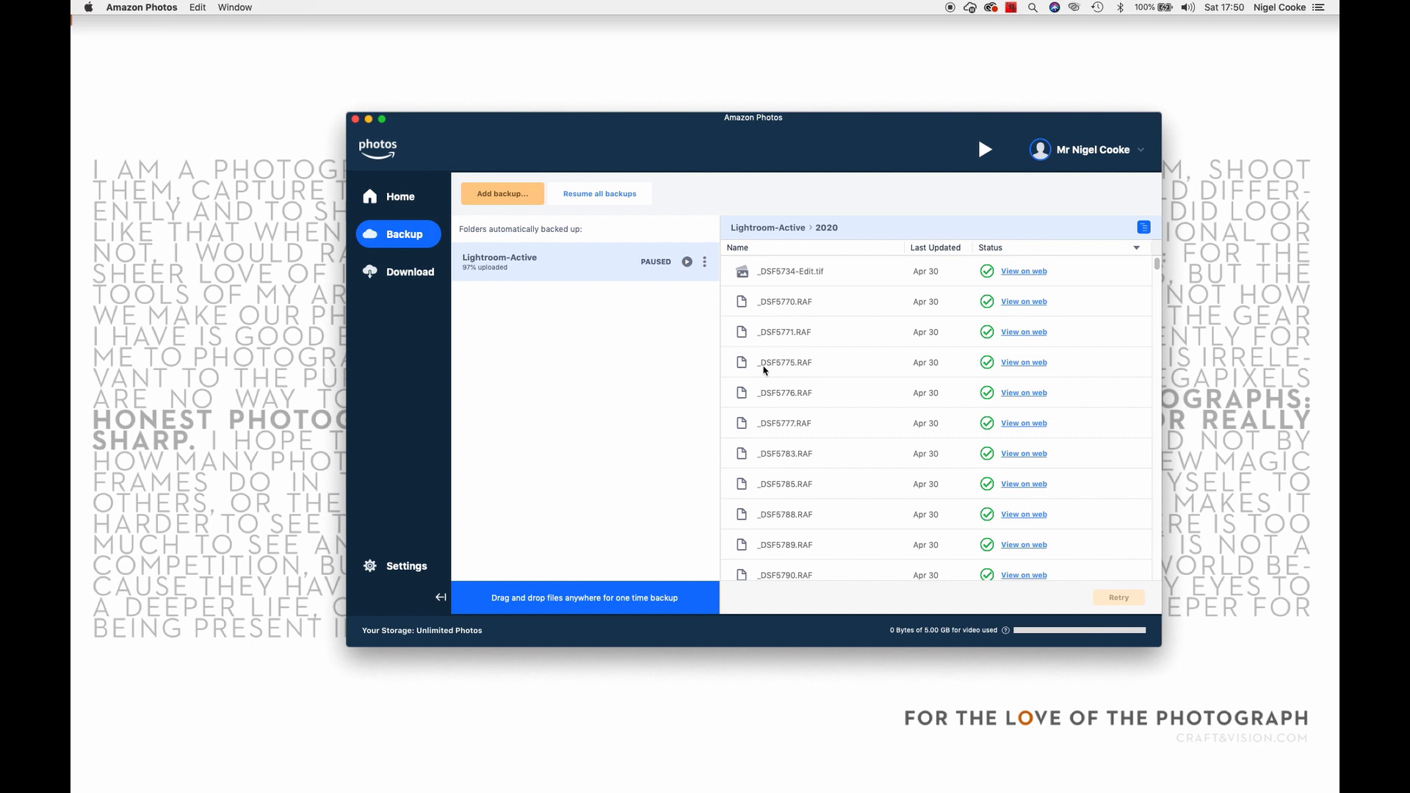
mouse_move(764, 370)
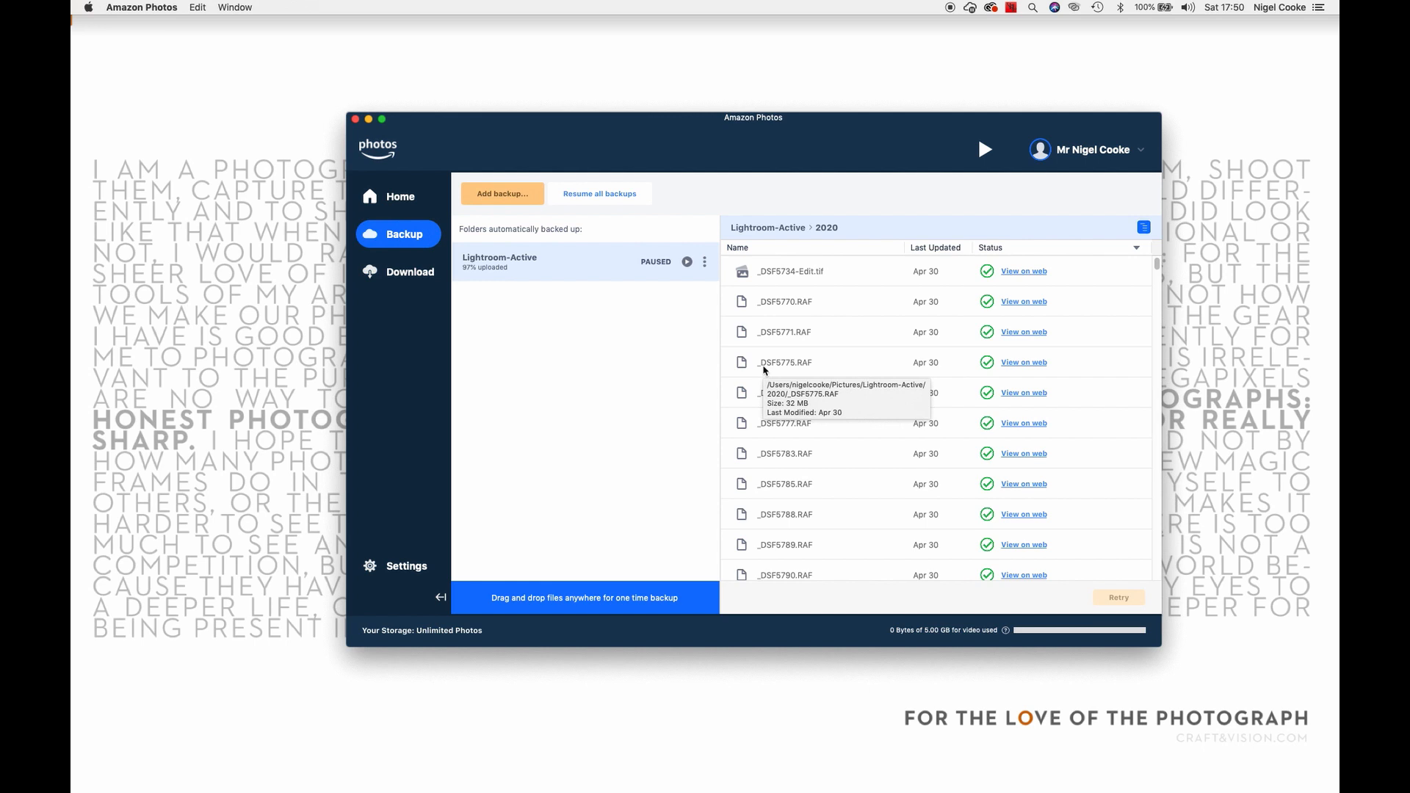
Open the backed-up photos on the web from the home photo stats and browse back to September 2018
left_click(416, 195)
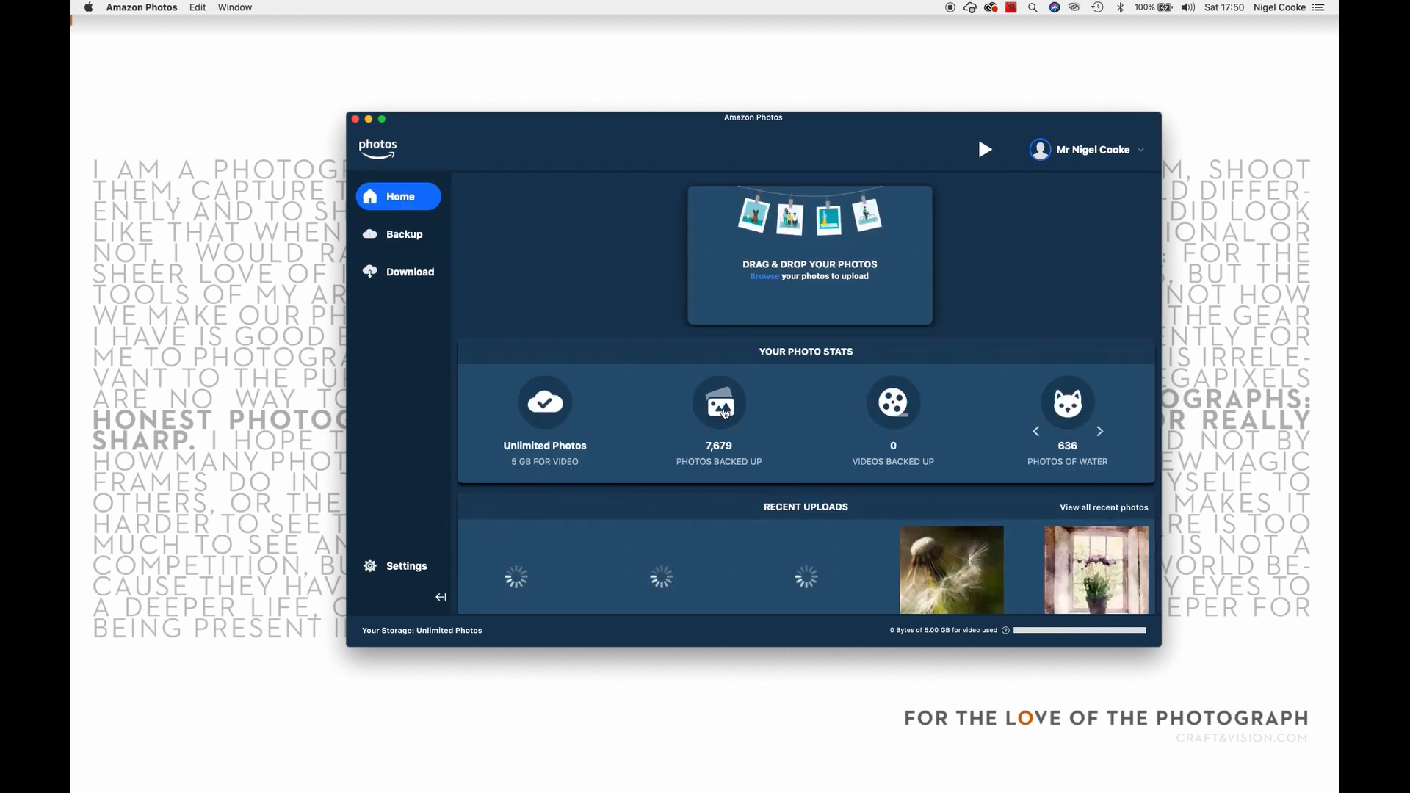
left_click(720, 409)
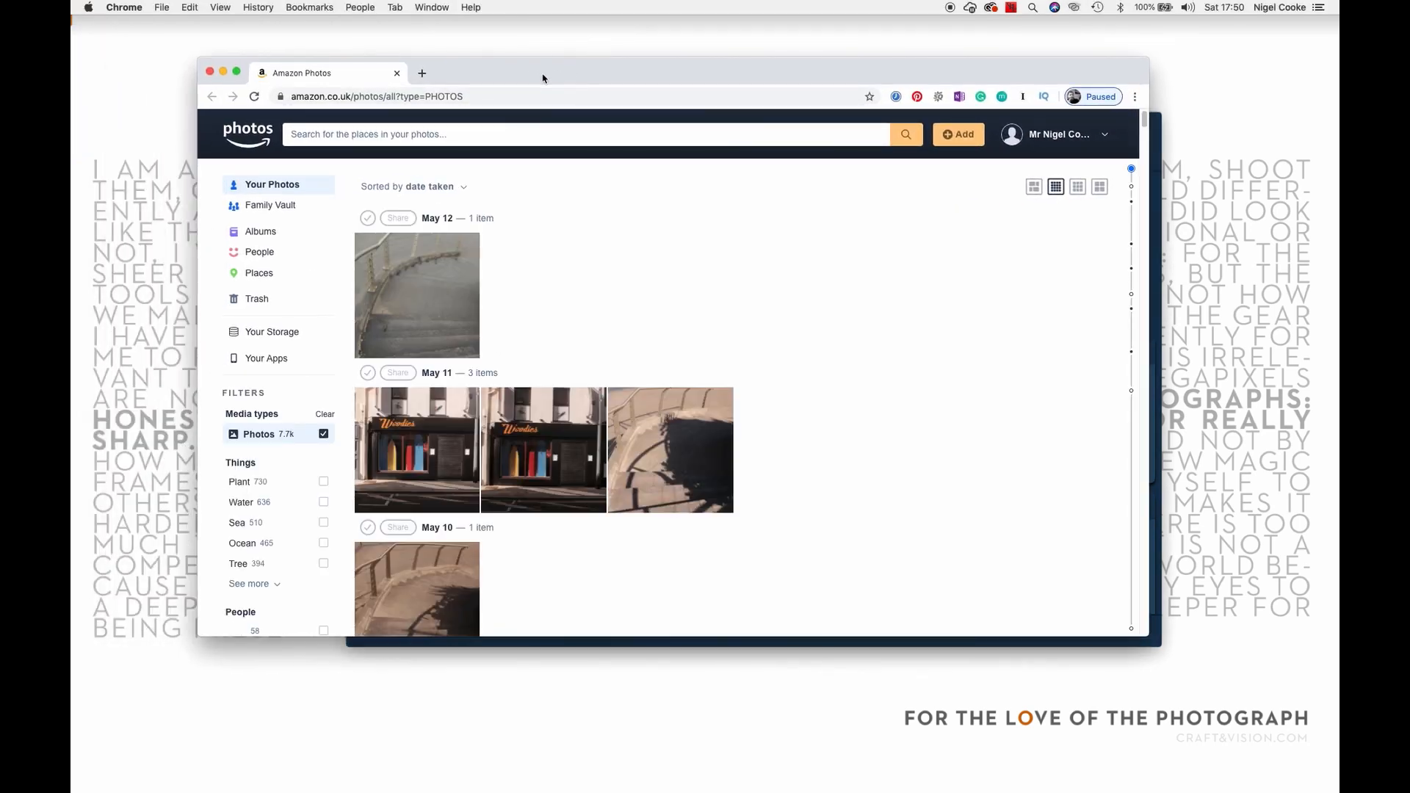
left_click_drag(1136, 174, 1132, 243)
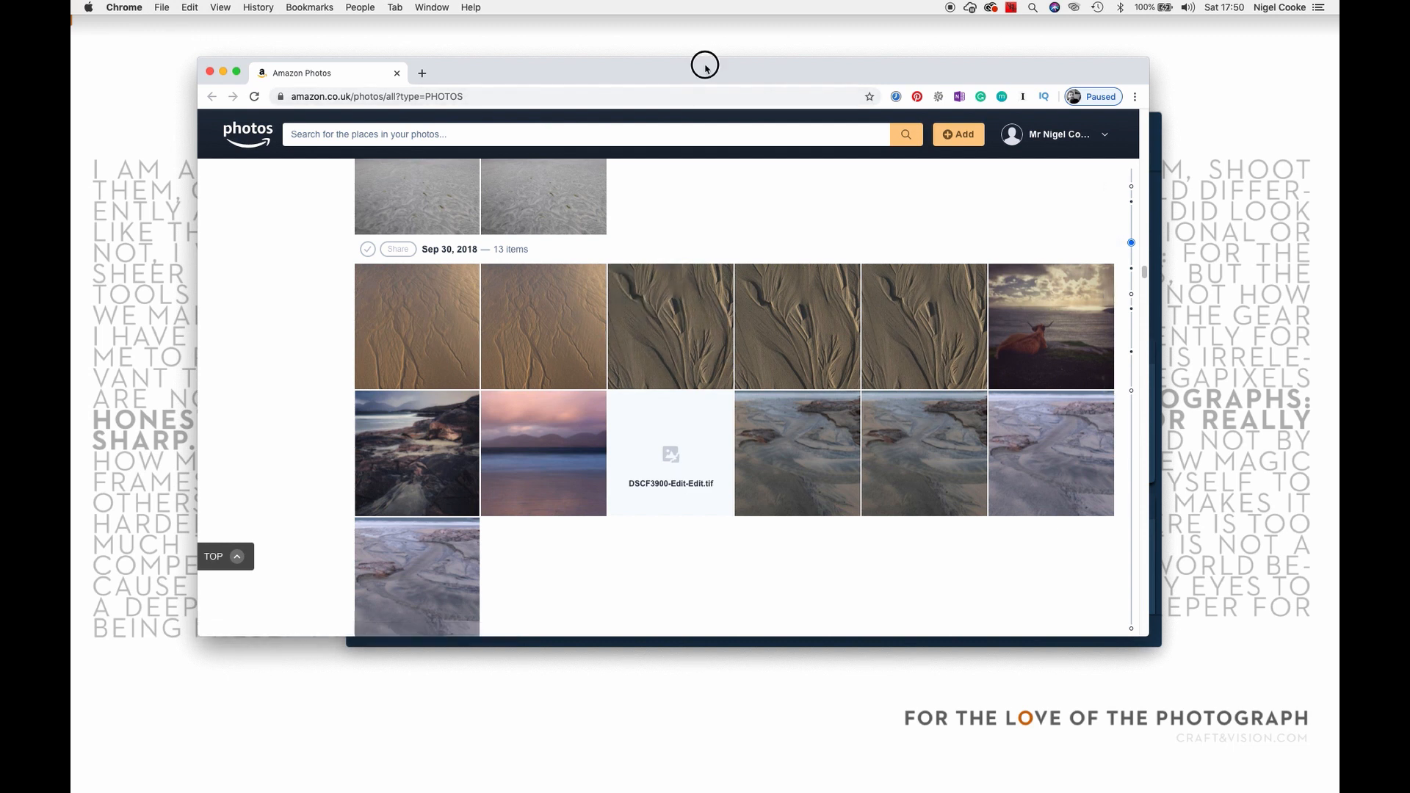
Move the browser window down, return to the Amazon Photos app, and look at its download options before going back home
left_click_drag(705, 70, 675, 422)
left_click(678, 144)
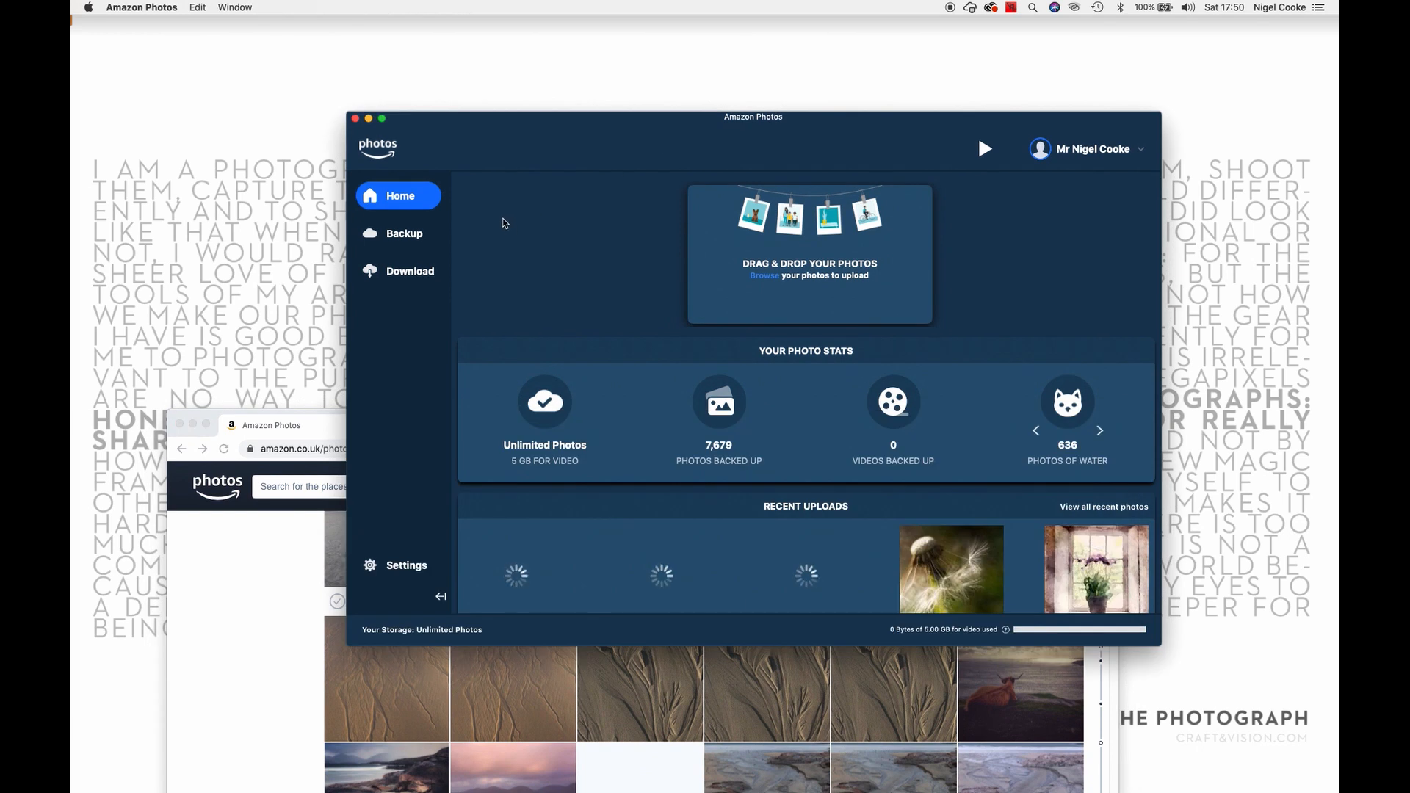
left_click(405, 275)
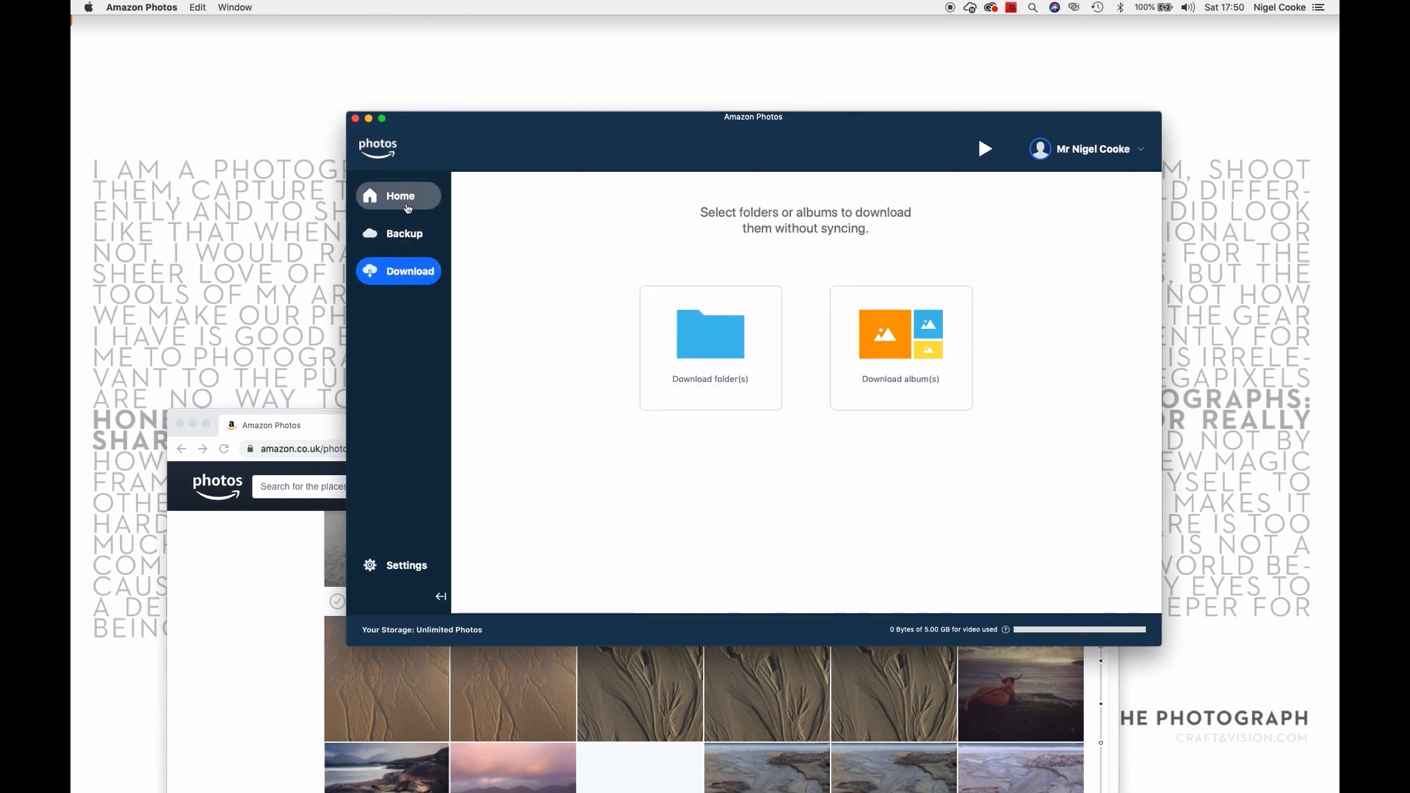
left_click(395, 209)
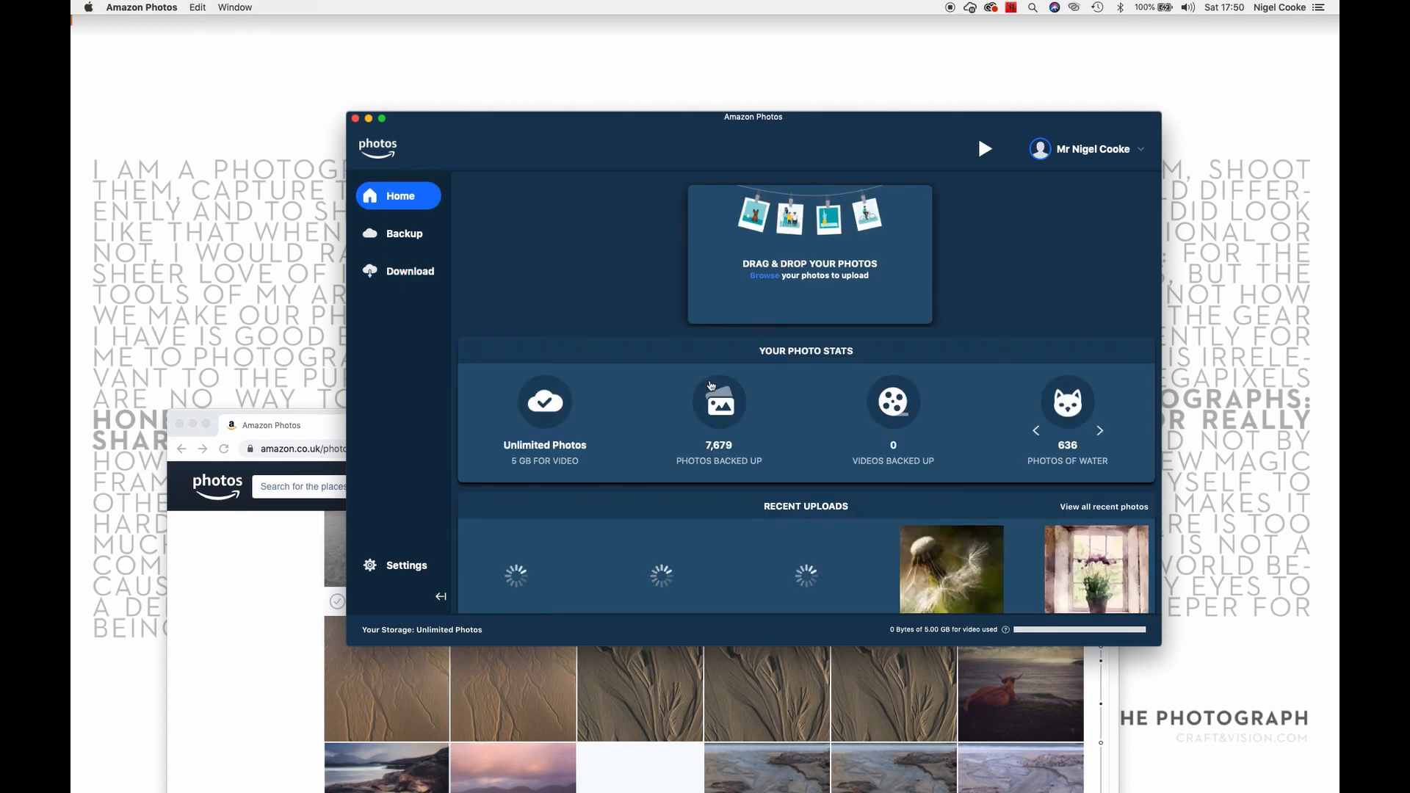
Reopen the web photo library, minimise the browser, and move the Amazon Photos window higher on the desktop
left_click(718, 683)
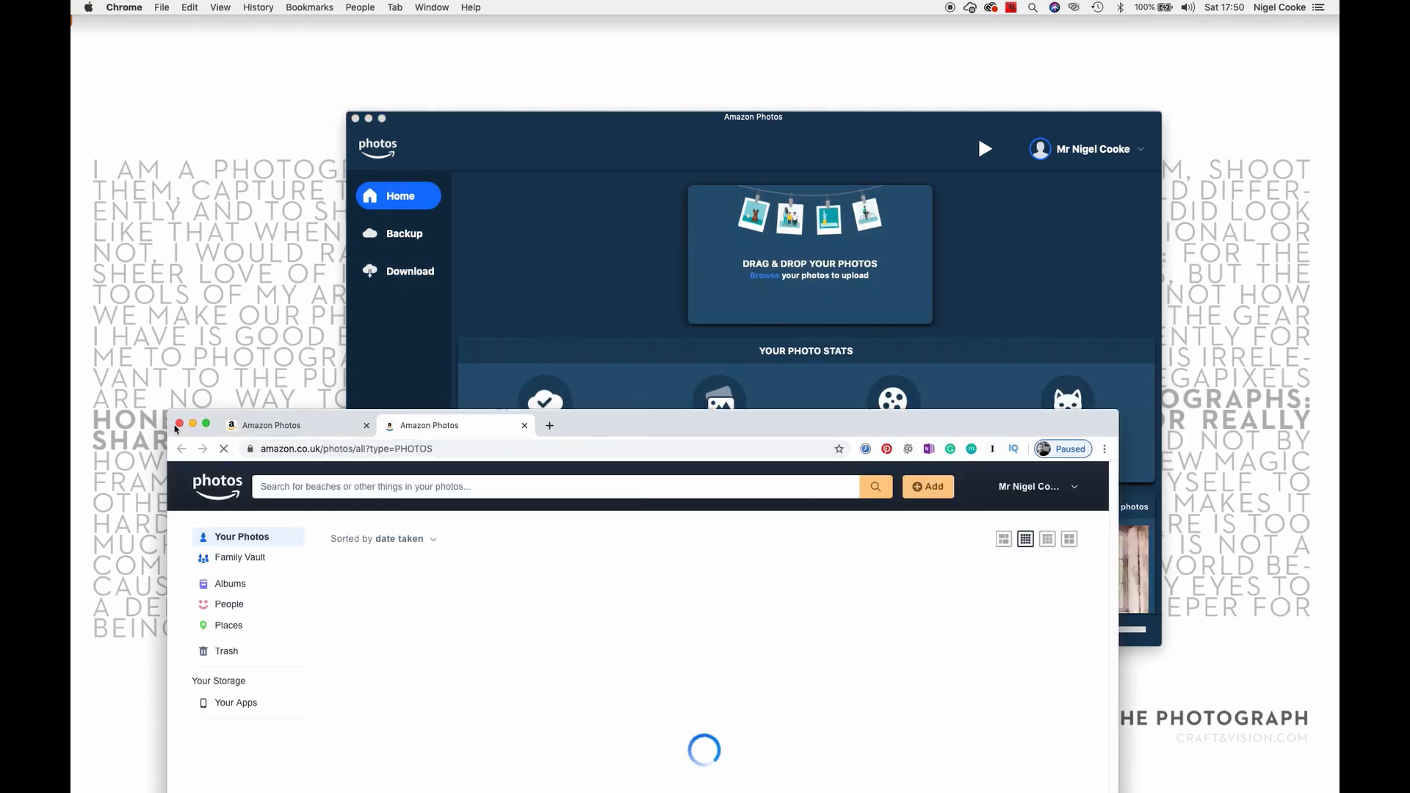
left_click(194, 425)
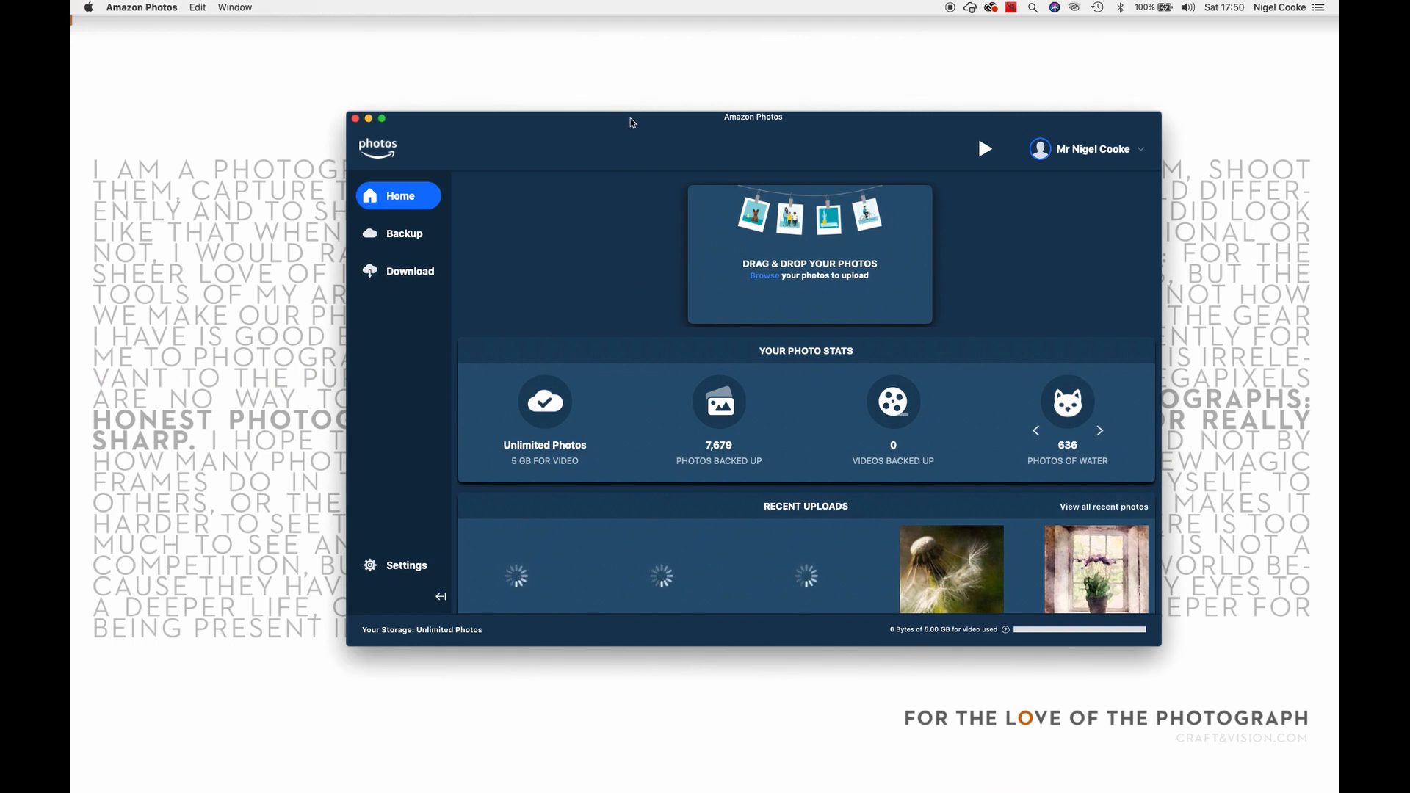
left_click_drag(628, 122, 598, 74)
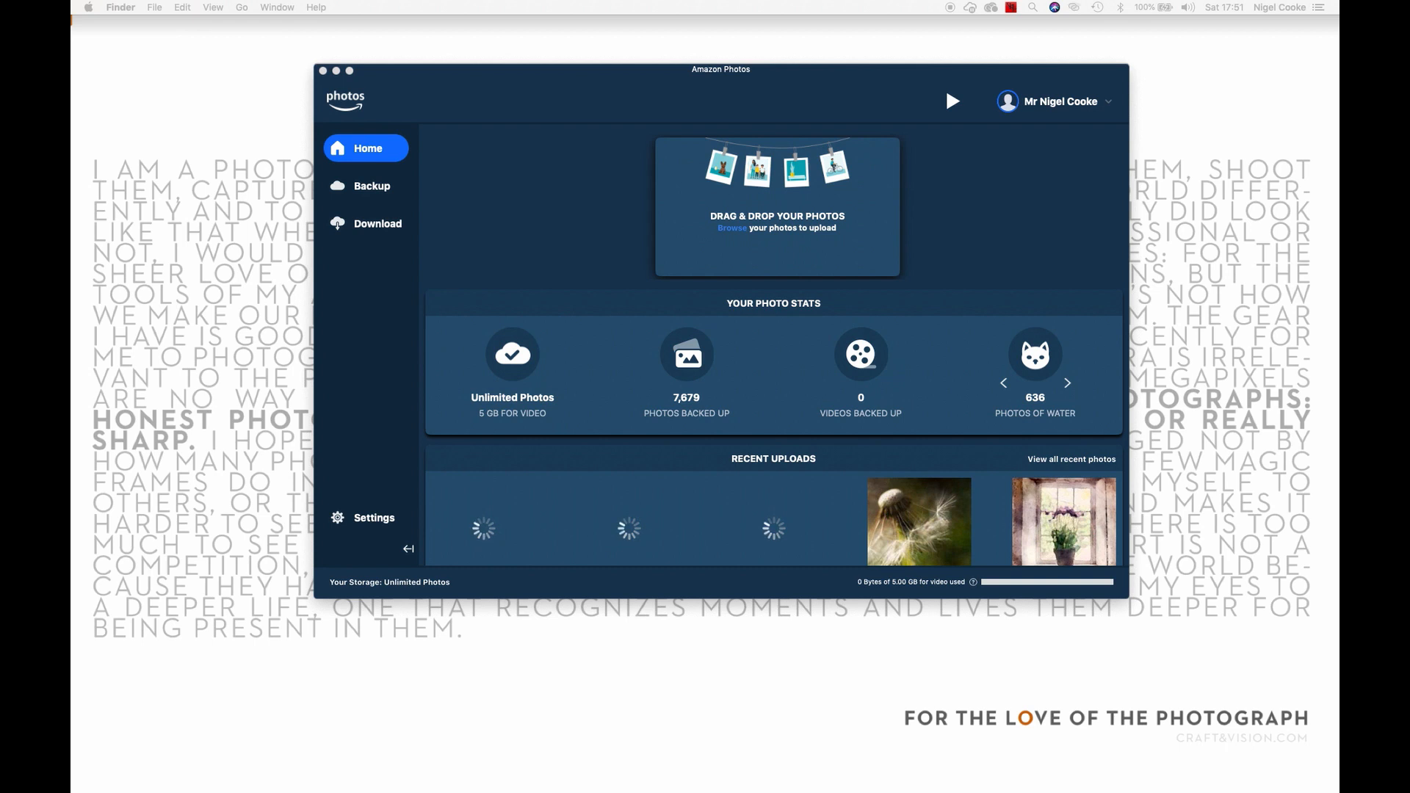
Bring the Lightroom-Active Finder window over Amazon Photos and open its 2020 folder
left_click_drag(71, 167, 582, 170)
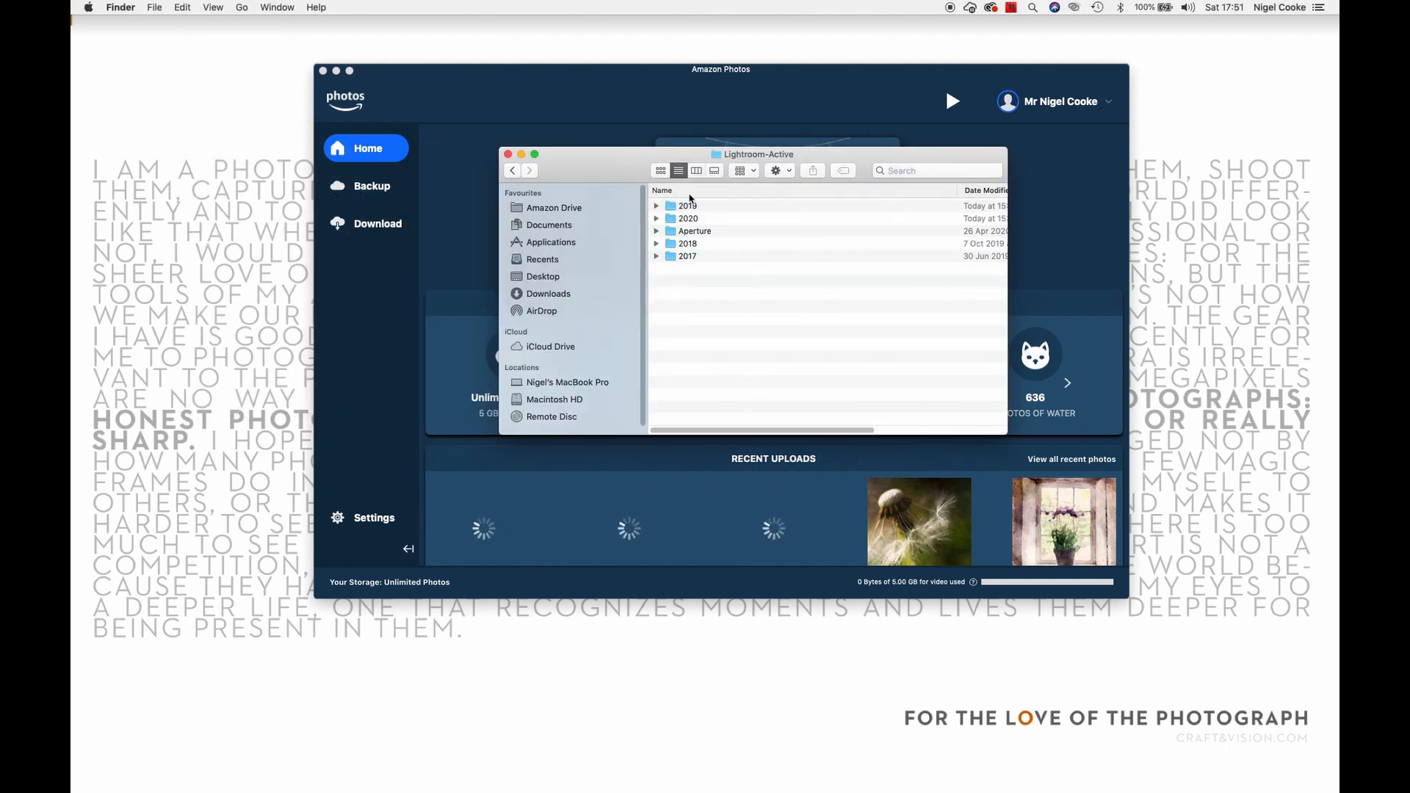
left_click(1000, 191)
left_click(986, 190)
left_click(696, 220)
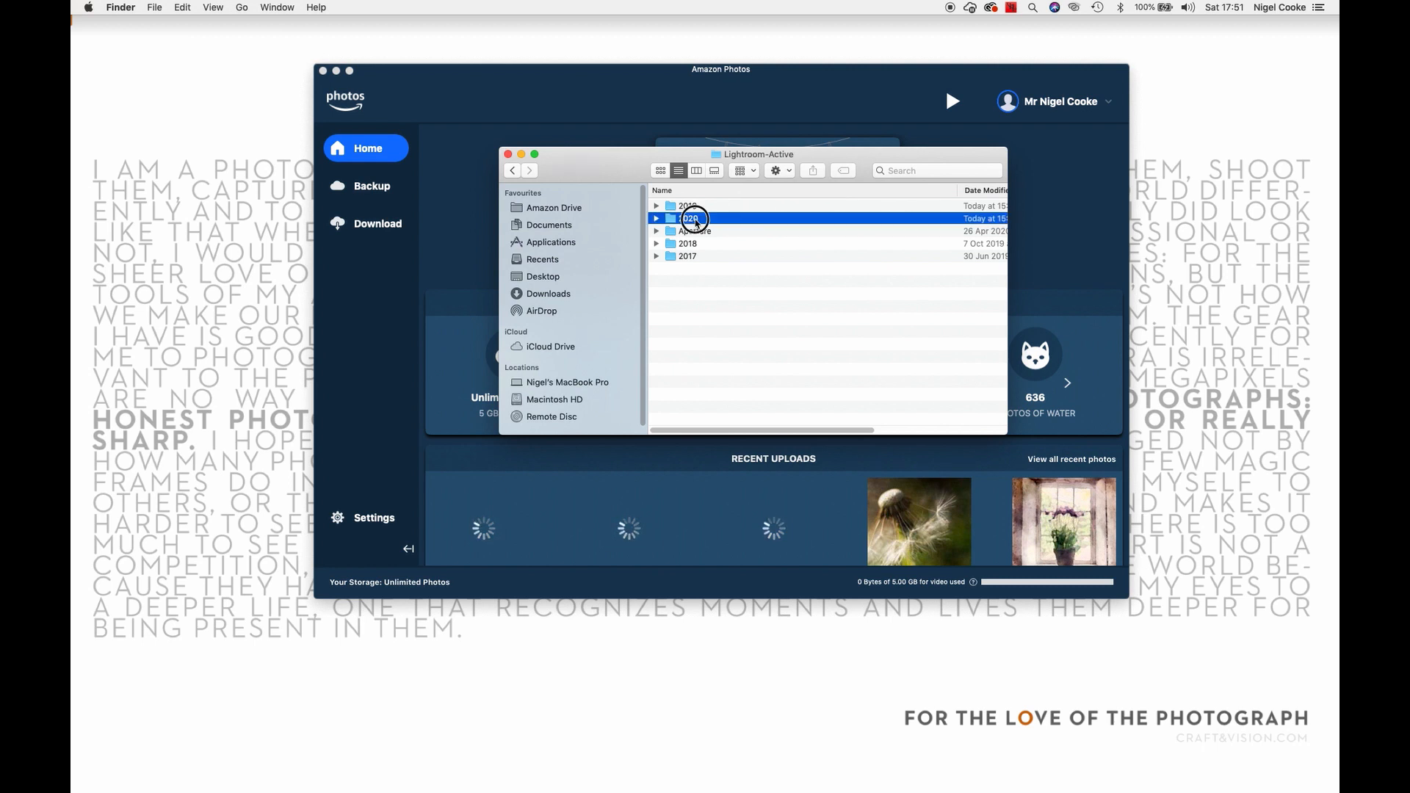
double_click(696, 220)
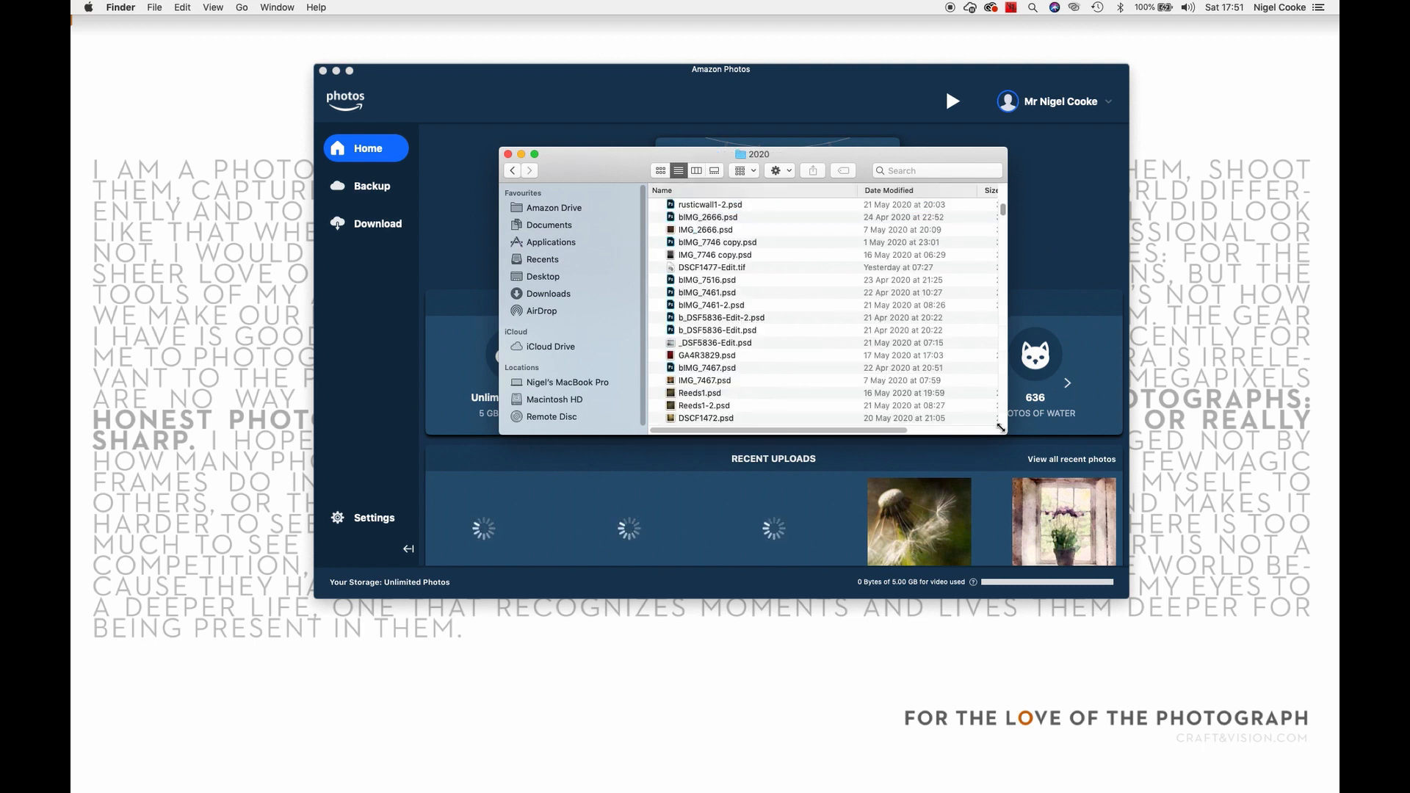
Enlarge the 2020 Finder window, sort its files by size from largest to smallest, and look through the list
left_click_drag(1241, 531, 1277, 558)
left_click(1162, 193)
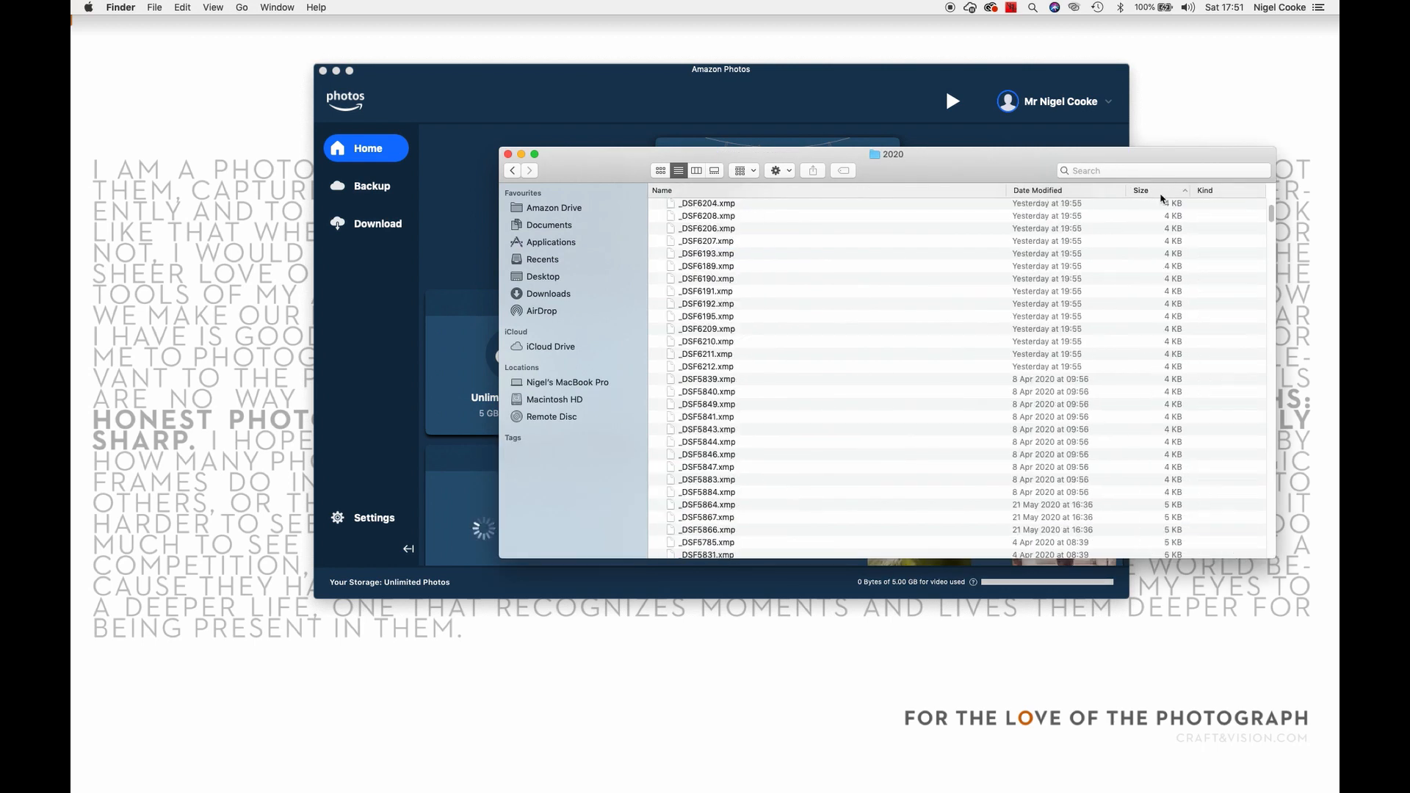
scroll(1269, 210, "up", 3)
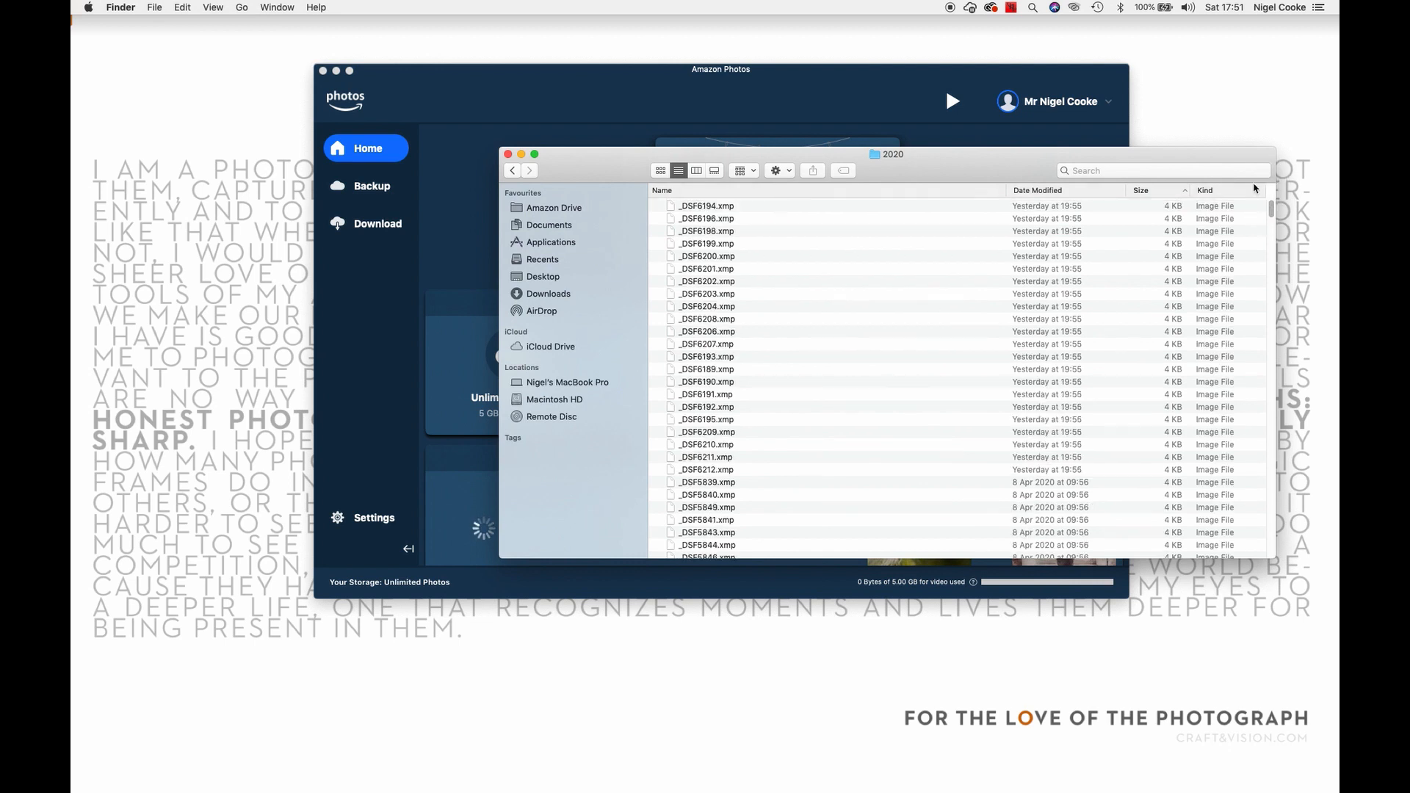
left_click(1161, 191)
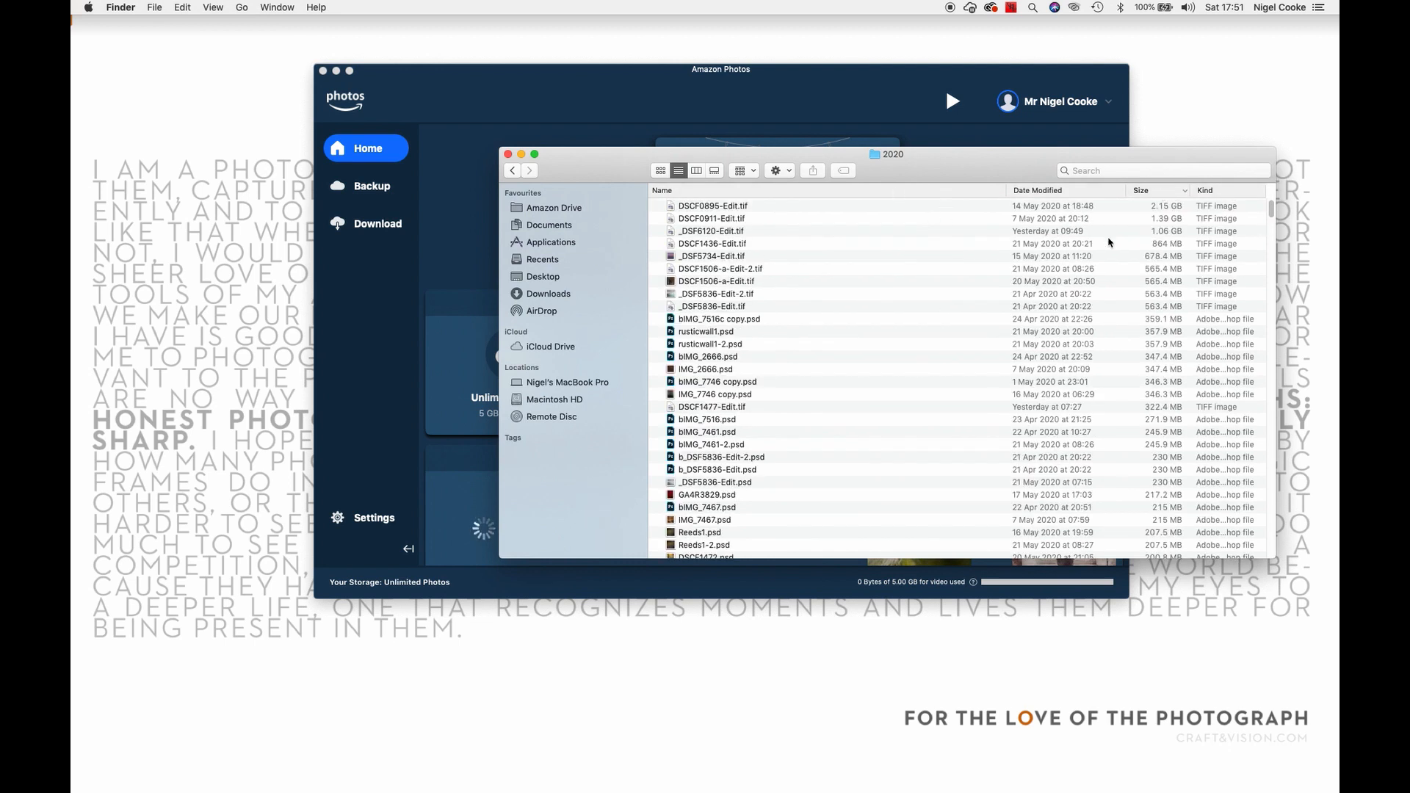
left_click_drag(1271, 221, 1276, 257)
scroll(1099, 320, "up", 5)
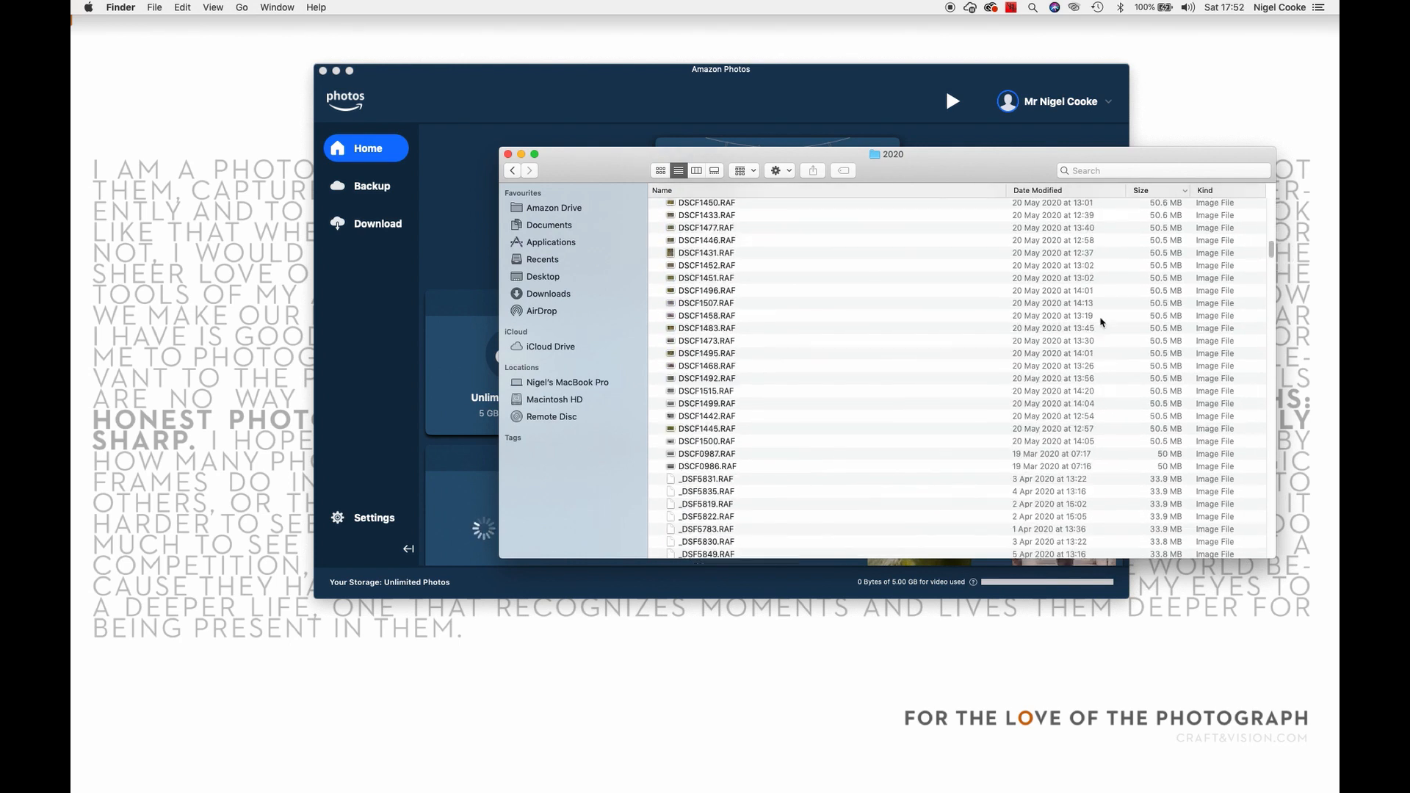
Return to the Amazon Photos backup list, filter the 2020 folder by Uploading status, and resume the Lightroom-Active backup
left_click(570, 101)
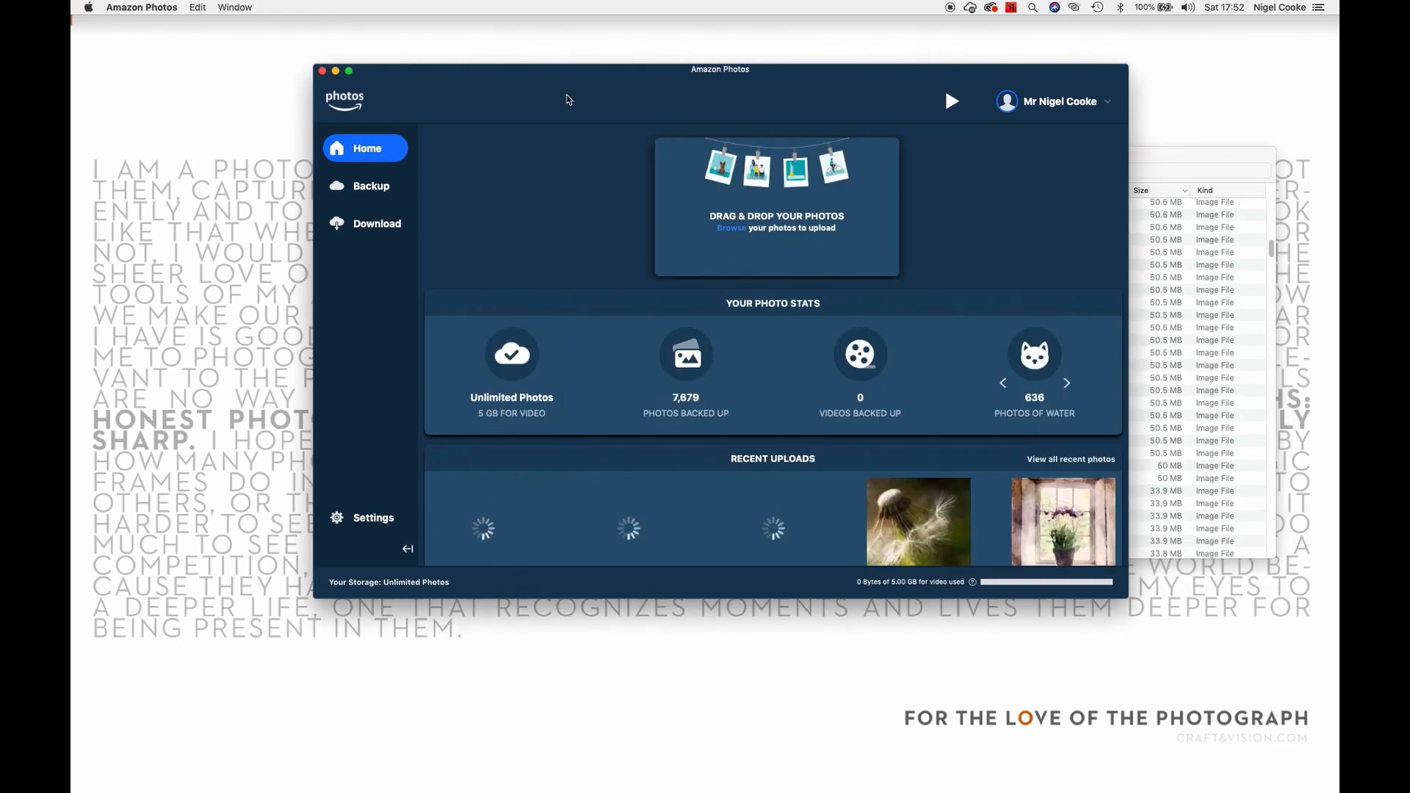
left_click(375, 192)
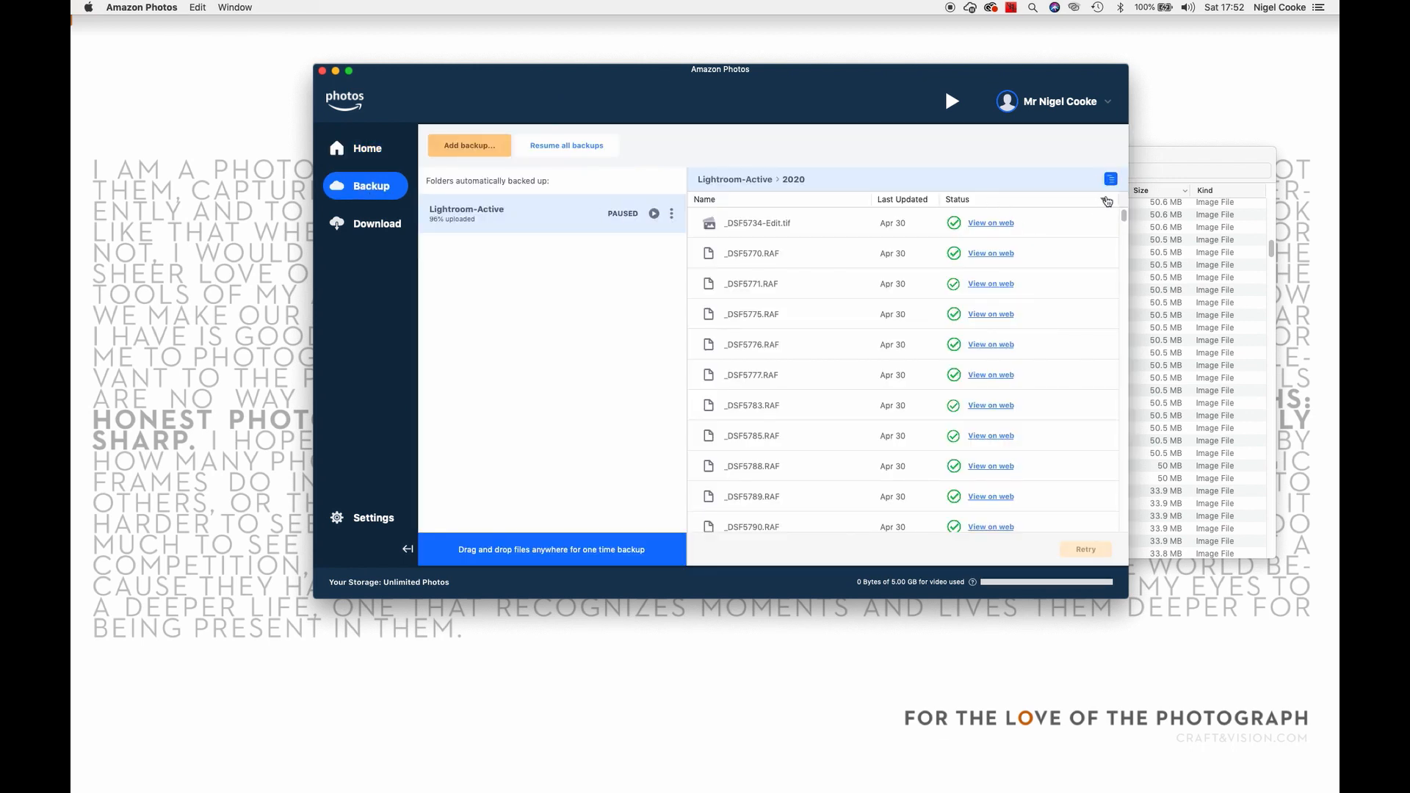
left_click(1103, 200)
left_click(1087, 238)
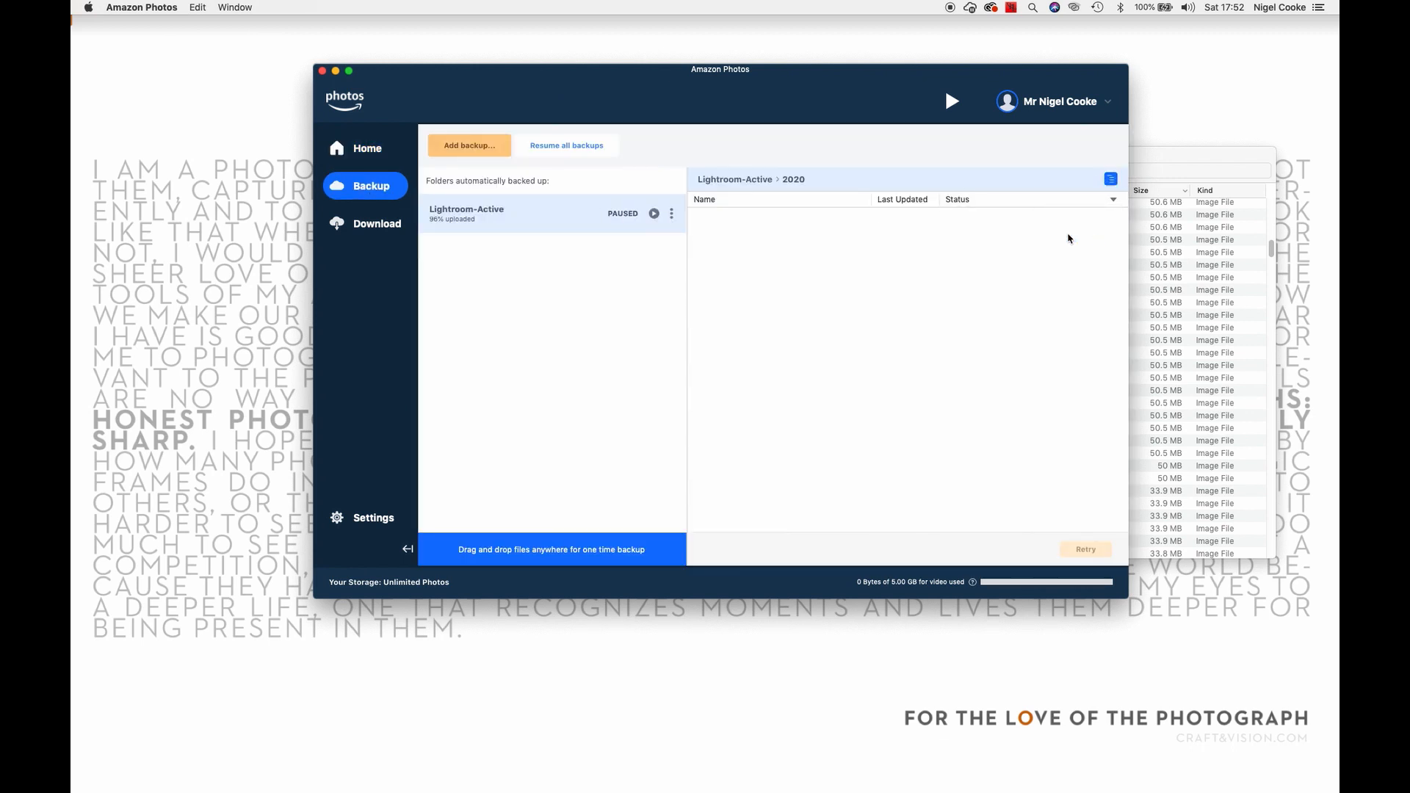
left_click(653, 213)
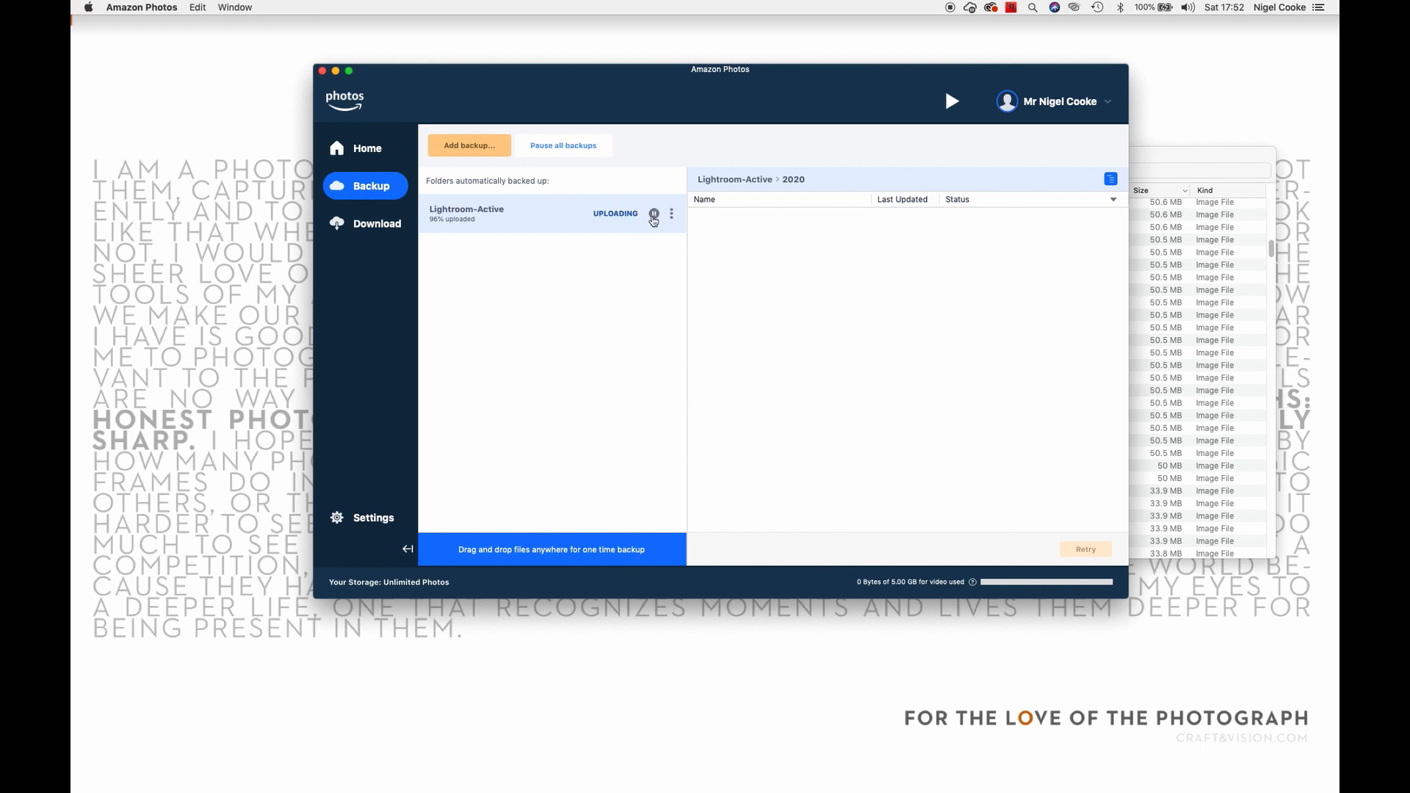
Filter the 2020 backup list by Waiting status and review the files to the end of the list
left_click(1113, 199)
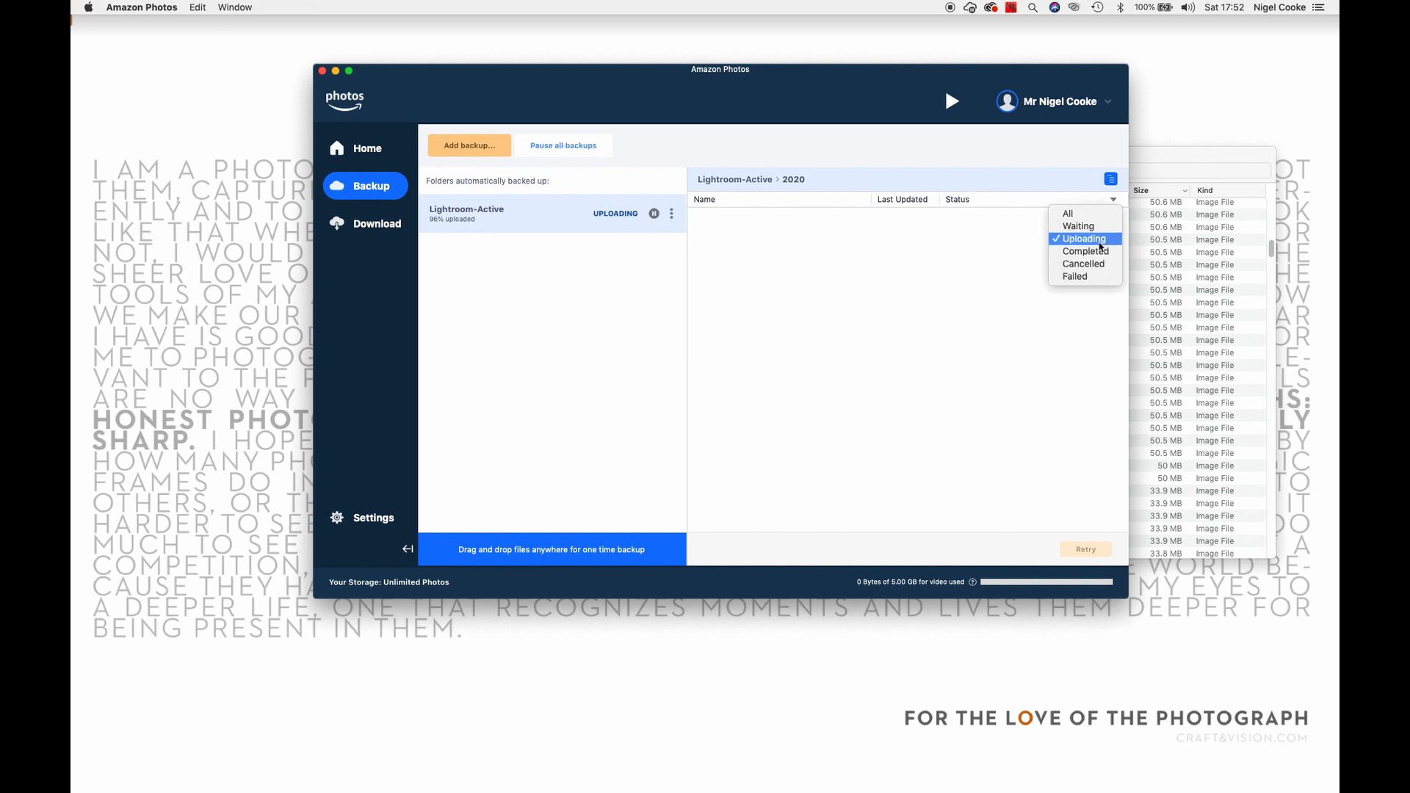
left_click(1102, 227)
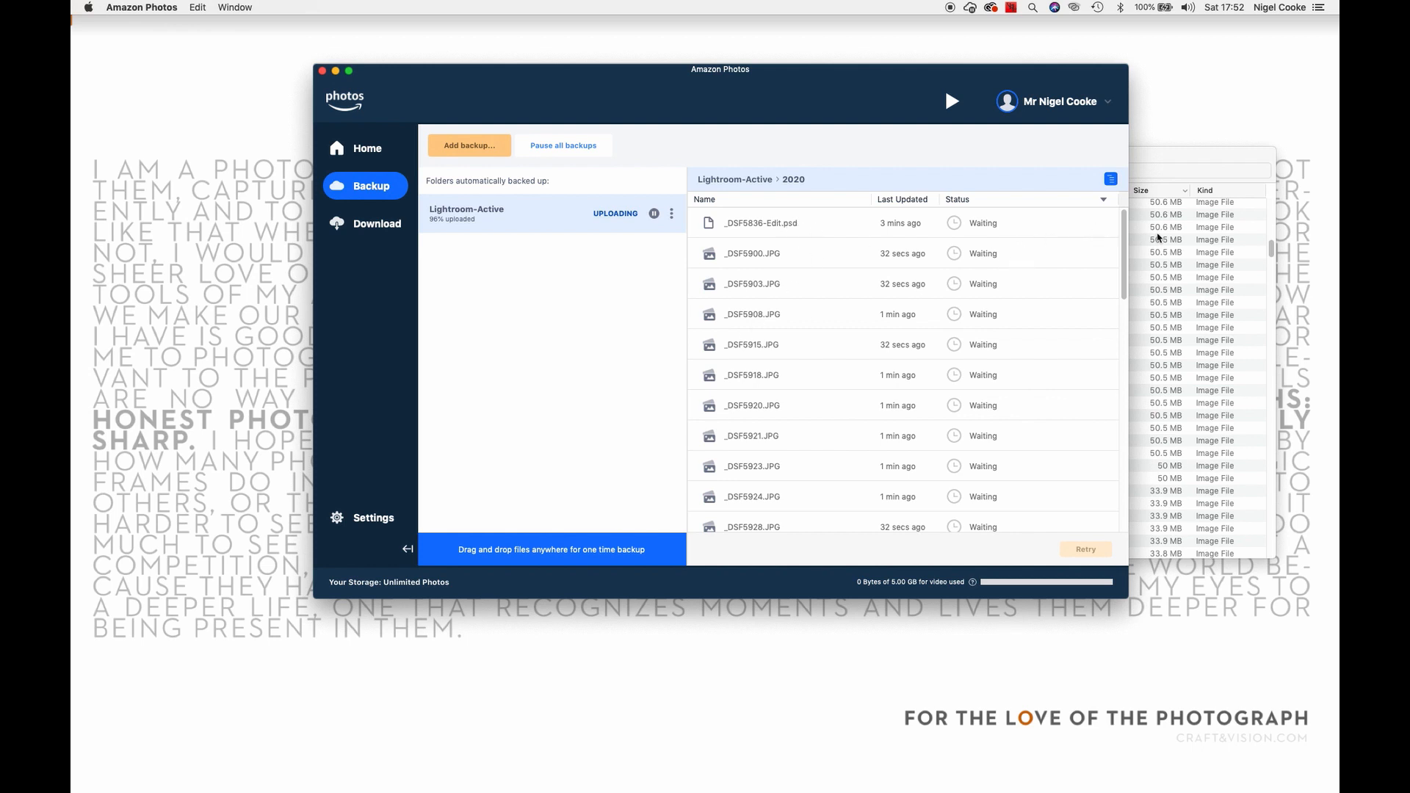
left_click_drag(1124, 239, 1126, 503)
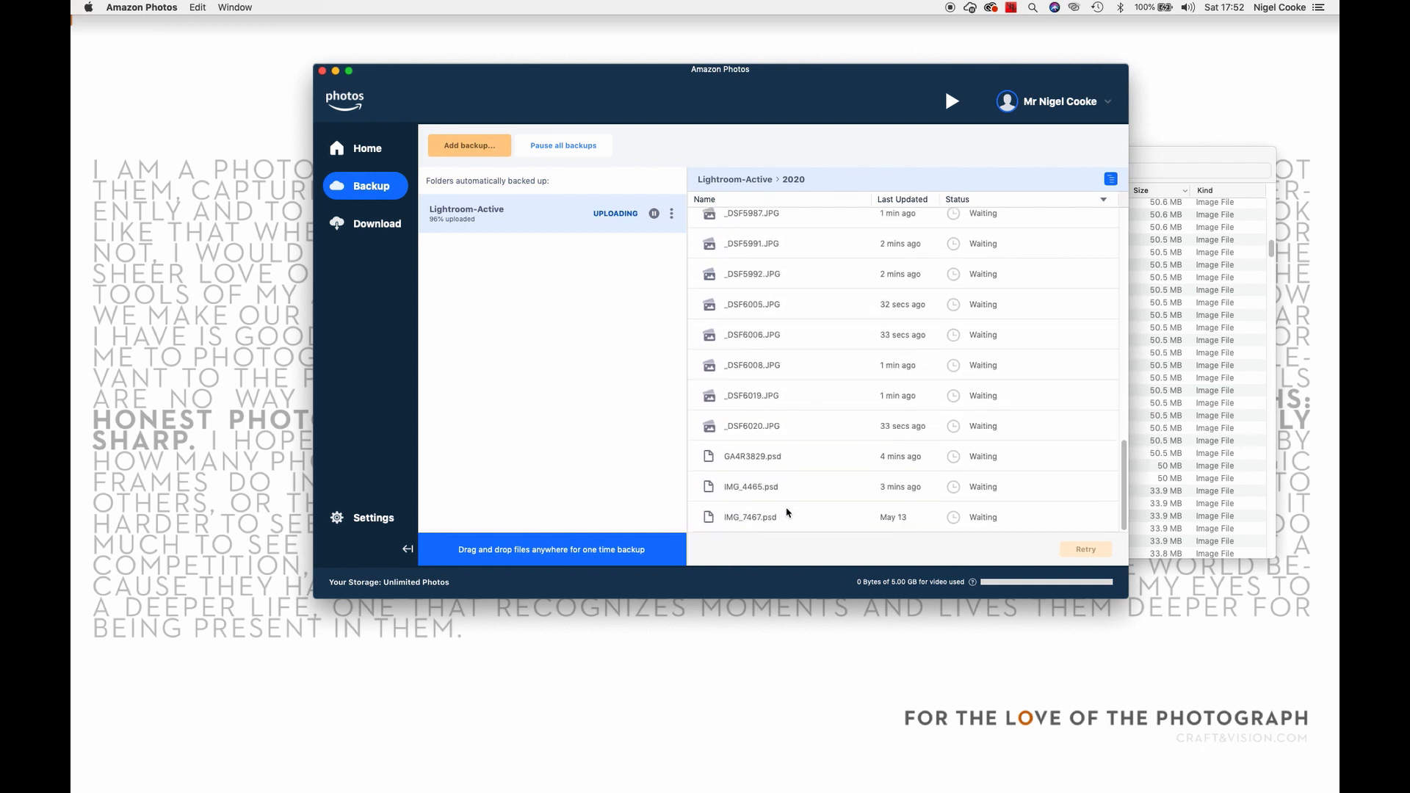
Recheck the 2020 backup list for files with Uploading status and restore the Waiting filter
left_click(1103, 199)
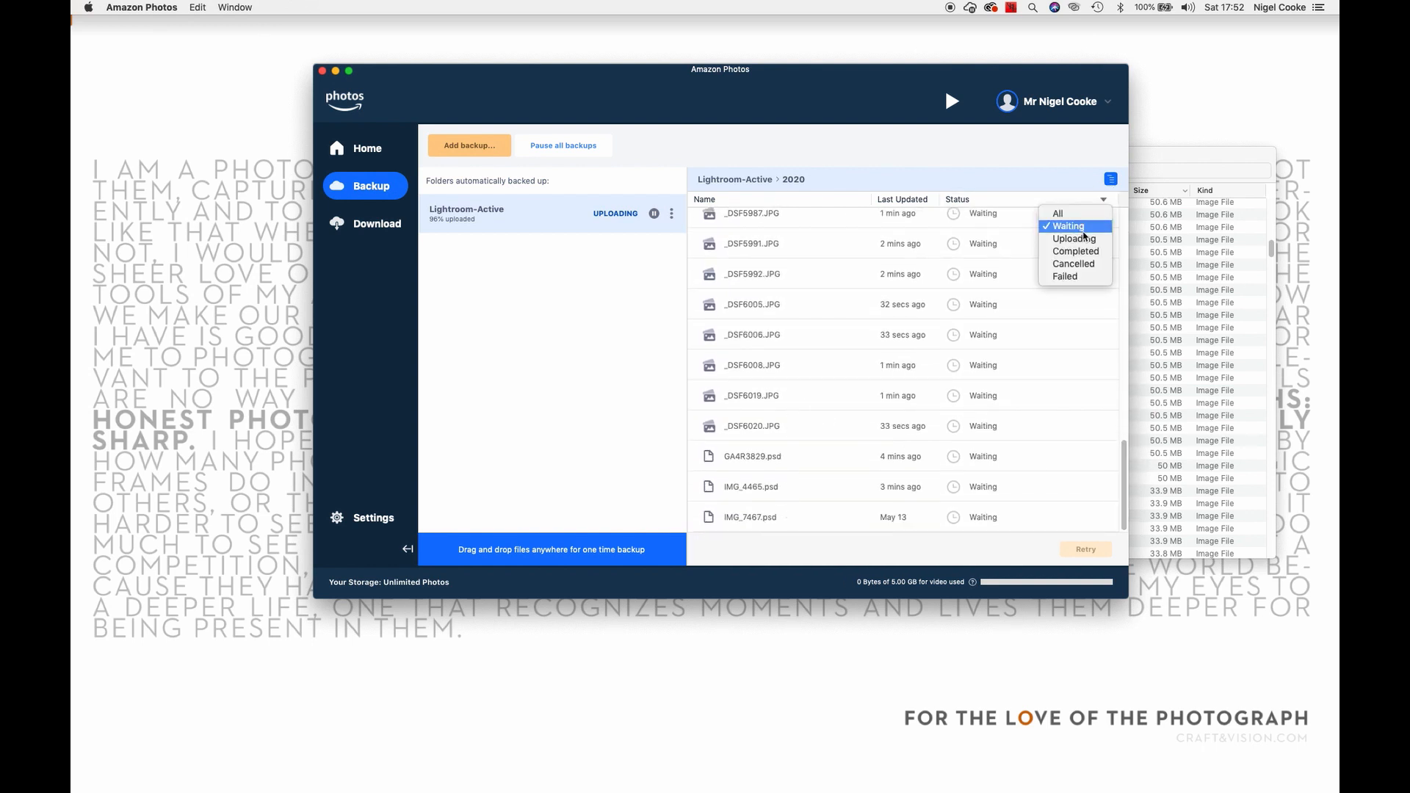
left_click(1087, 240)
left_click(1087, 200)
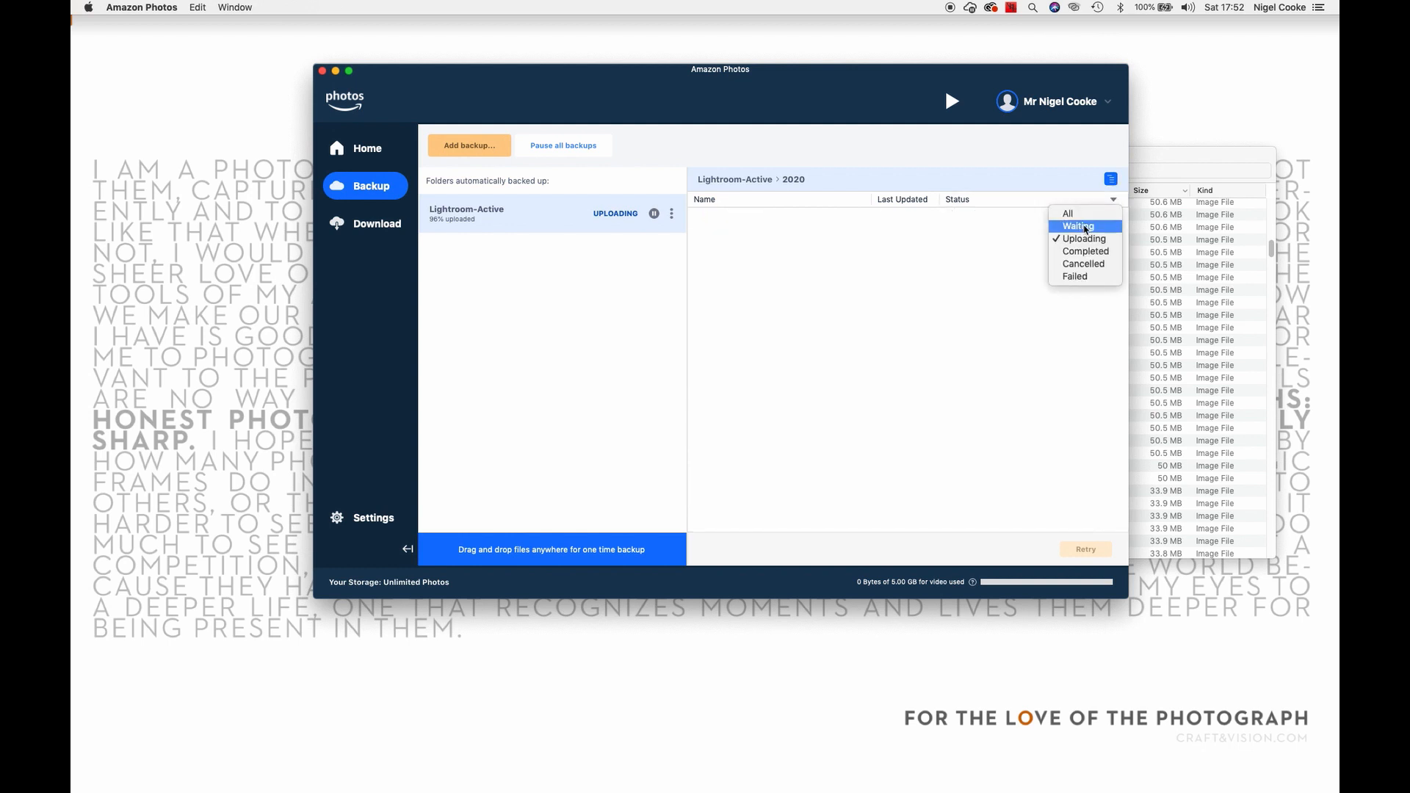
left_click(1088, 227)
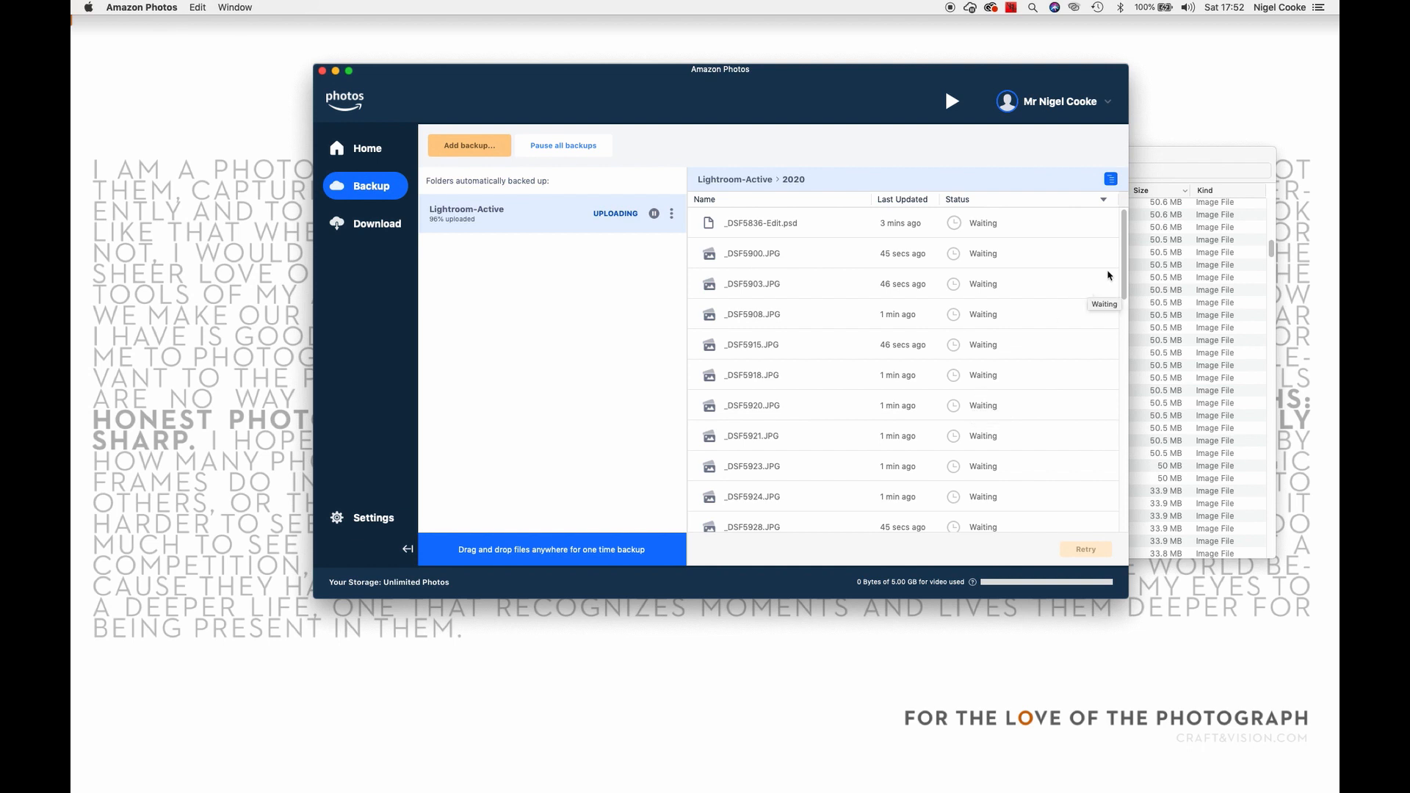
Pause the Lightroom-Active backup again and review the last waiting files in the 2020 folder
left_click(654, 214)
left_click_drag(1121, 245, 1126, 515)
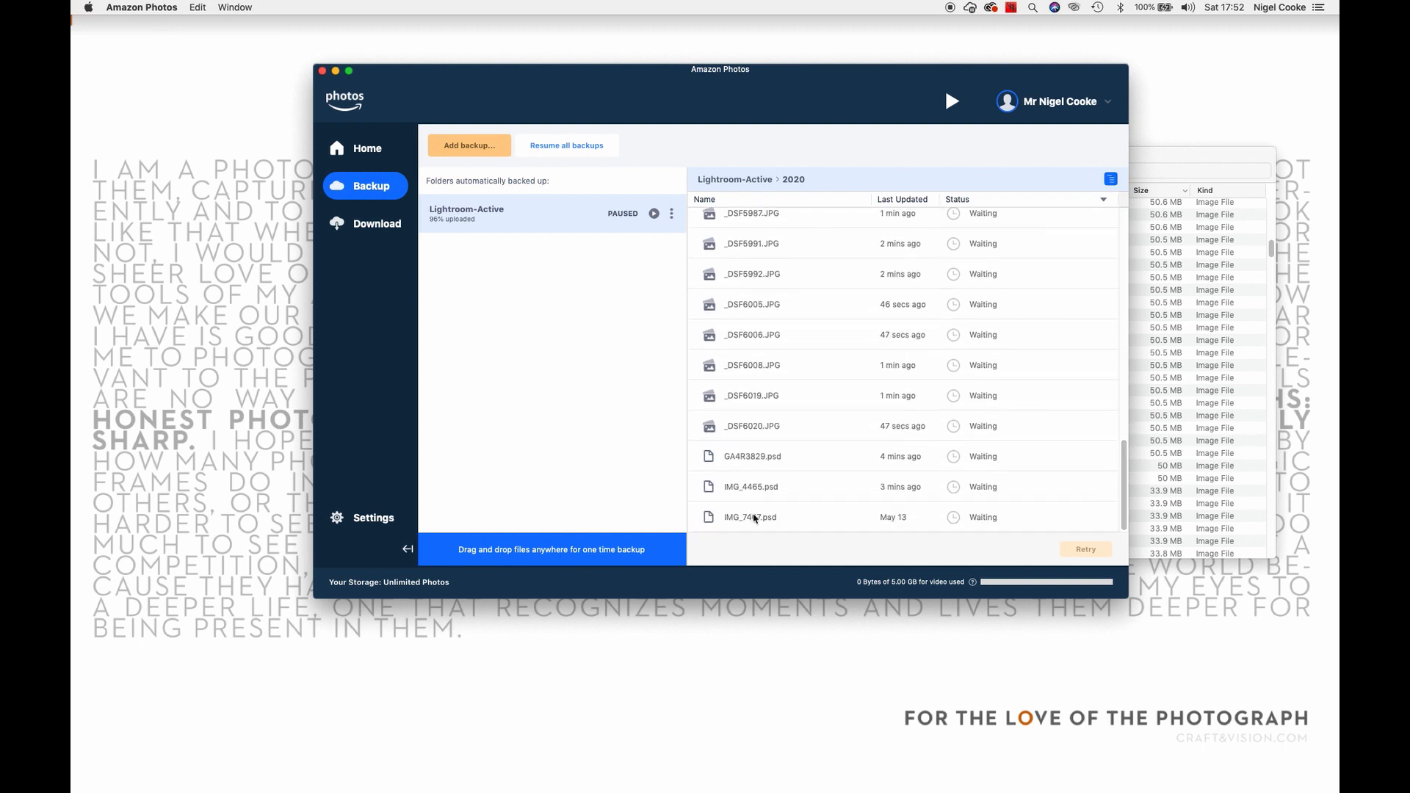
Open the 2020 folder in the tiffs Finder window, placed beside the Lightroom-Active 2020 window showing its largest files
left_click(1203, 152)
scroll(811, 308, "up", 10)
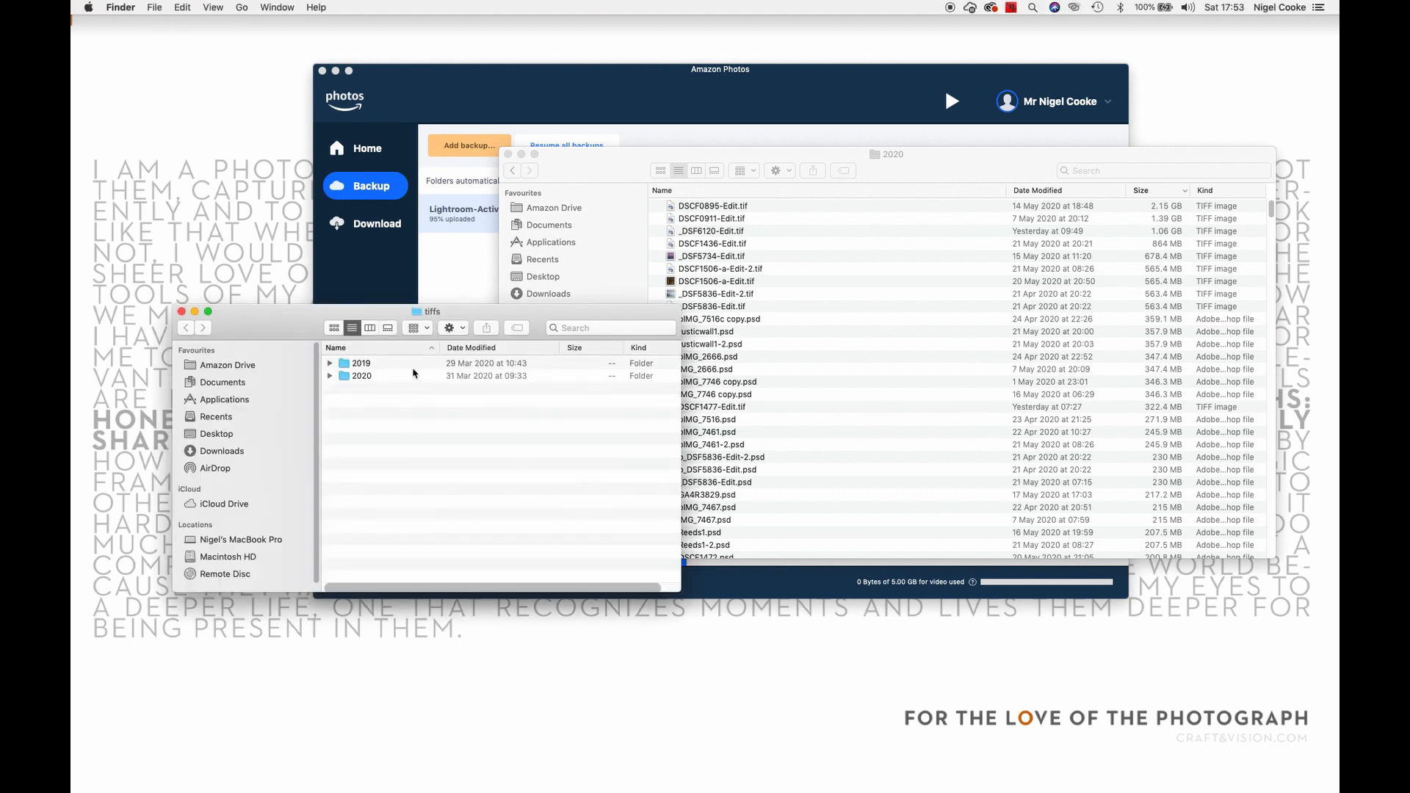
left_click_drag(285, 314, 272, 339)
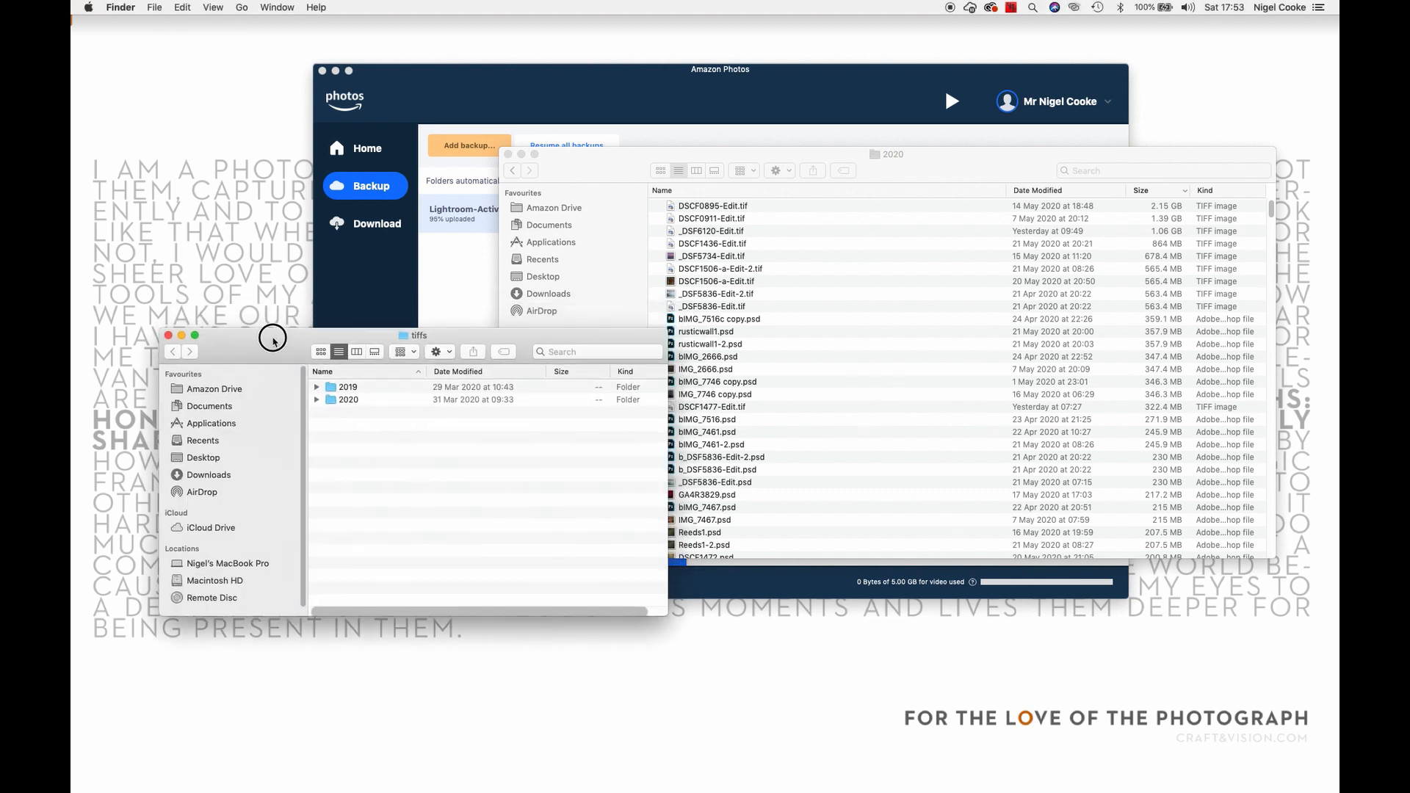
double_click(378, 400)
left_click(934, 211)
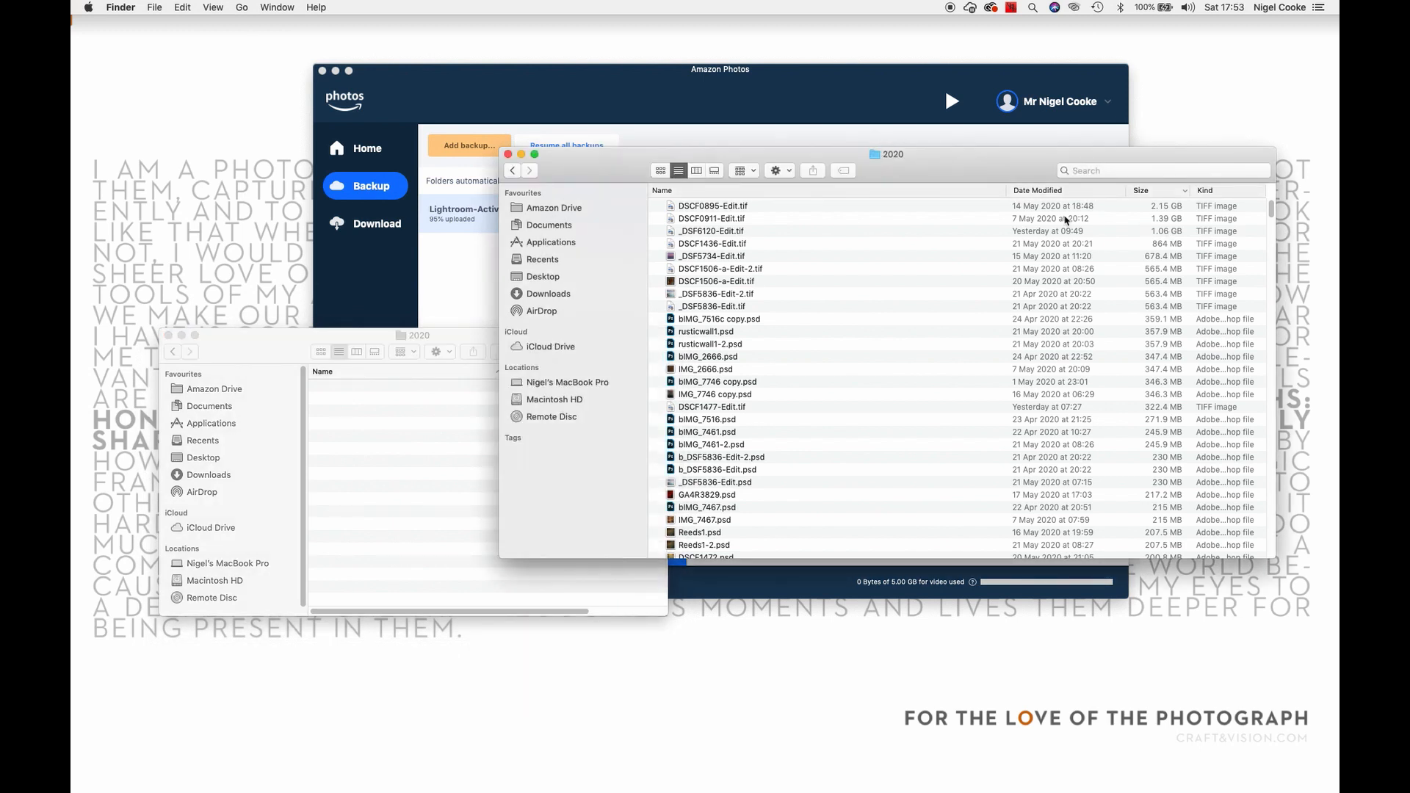
Select the largest file, DSCF0895-Edit.tif, in the Lightroom-Active 2020 folder and check the Amazon Photos waiting list and the empty 2020 folder
left_click(752, 208)
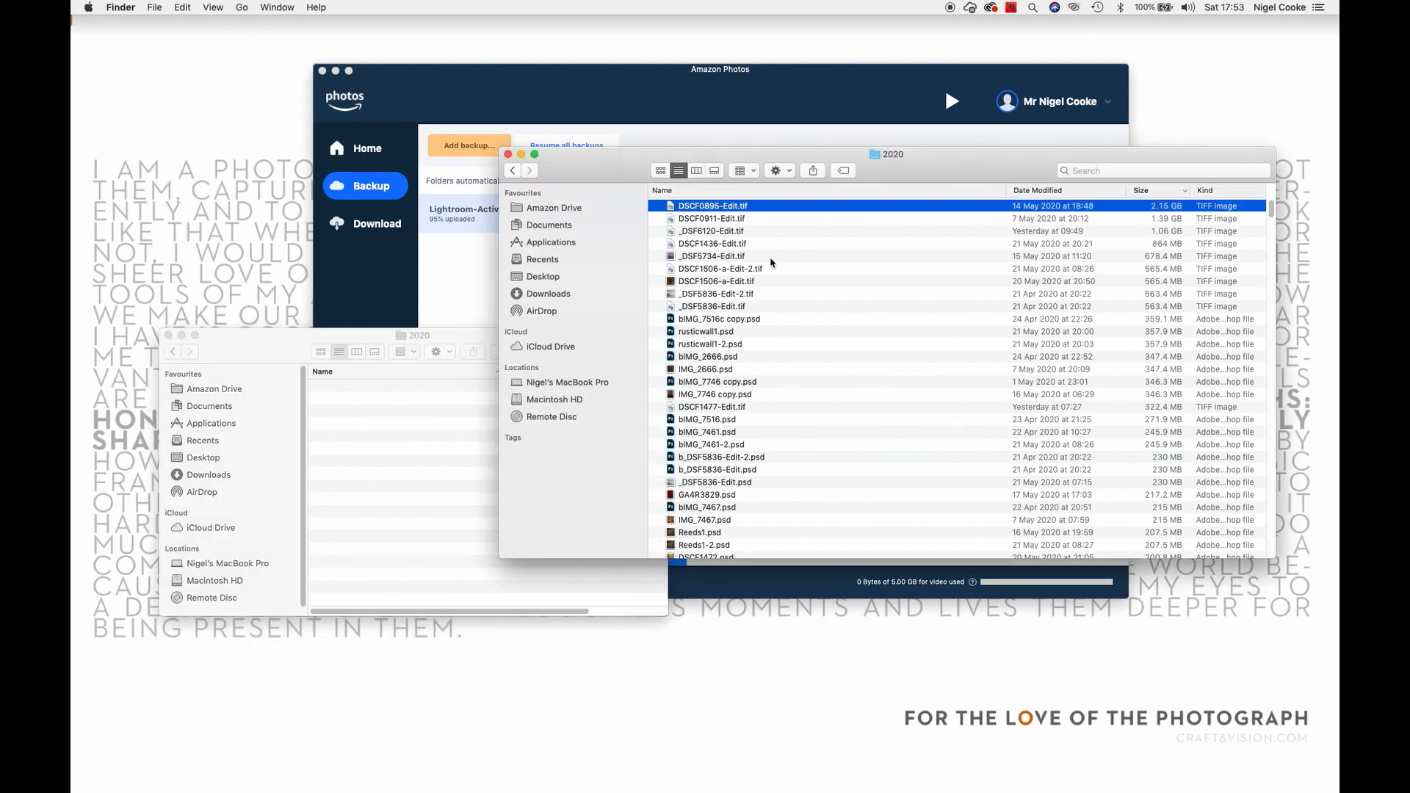
left_click(564, 125)
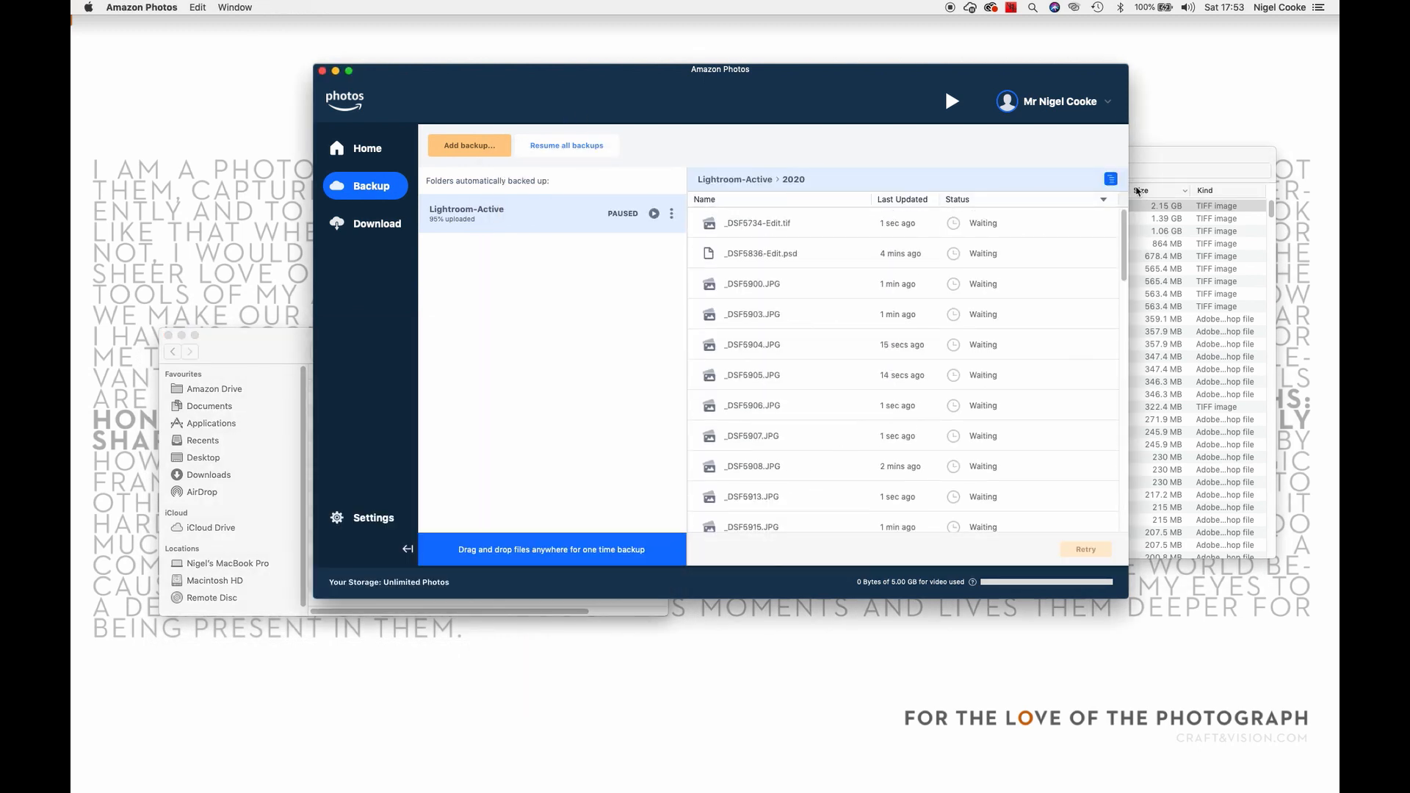
left_click(1138, 193)
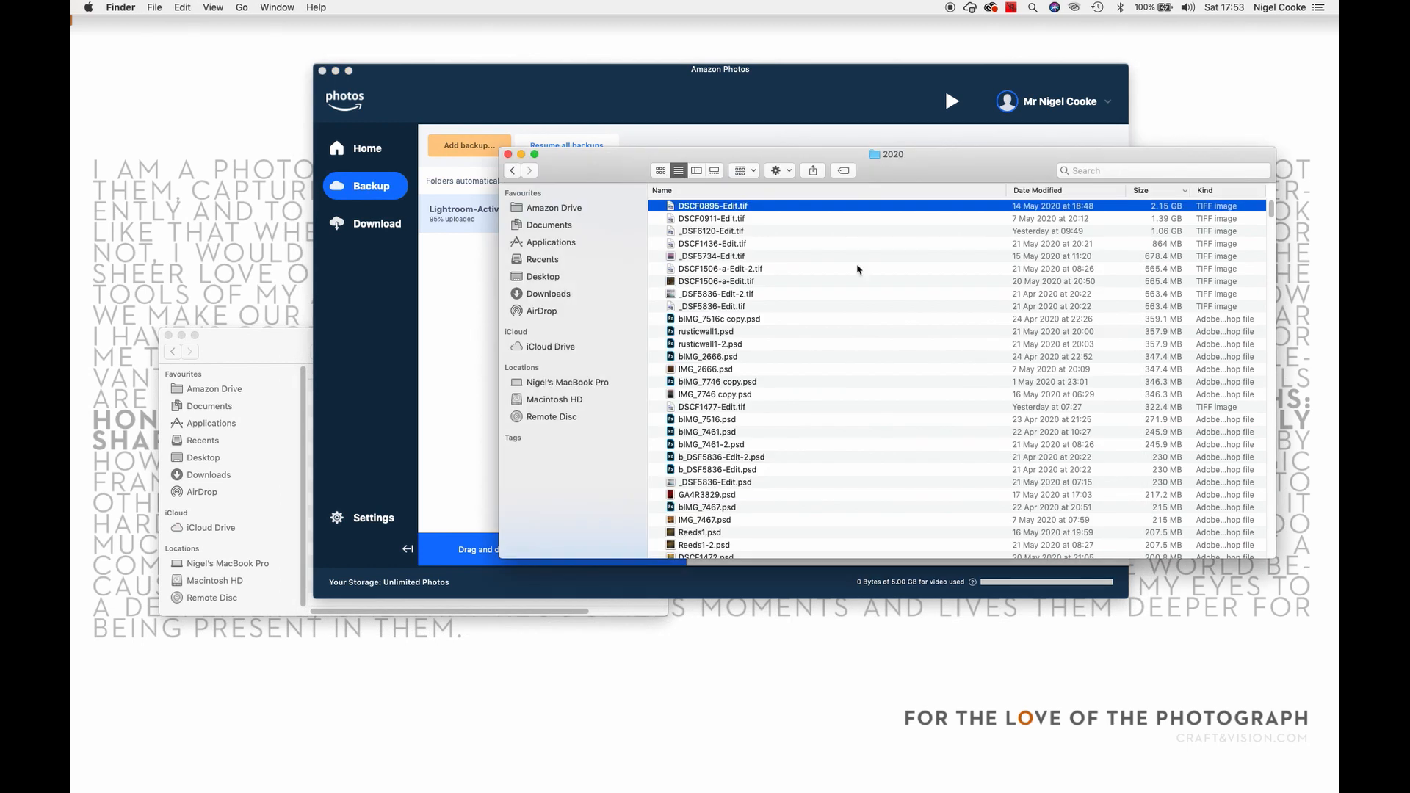
left_click(222, 355)
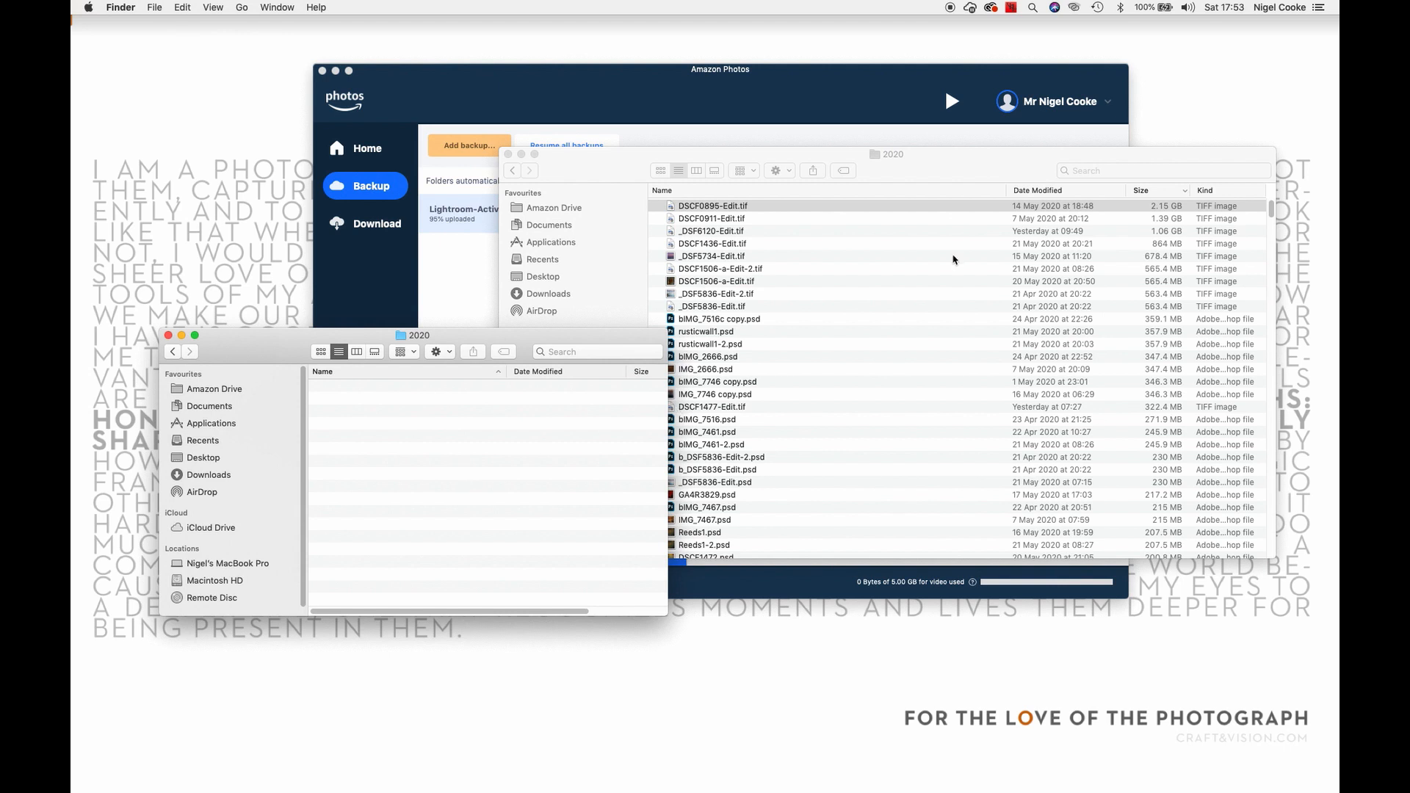
left_click(679, 207)
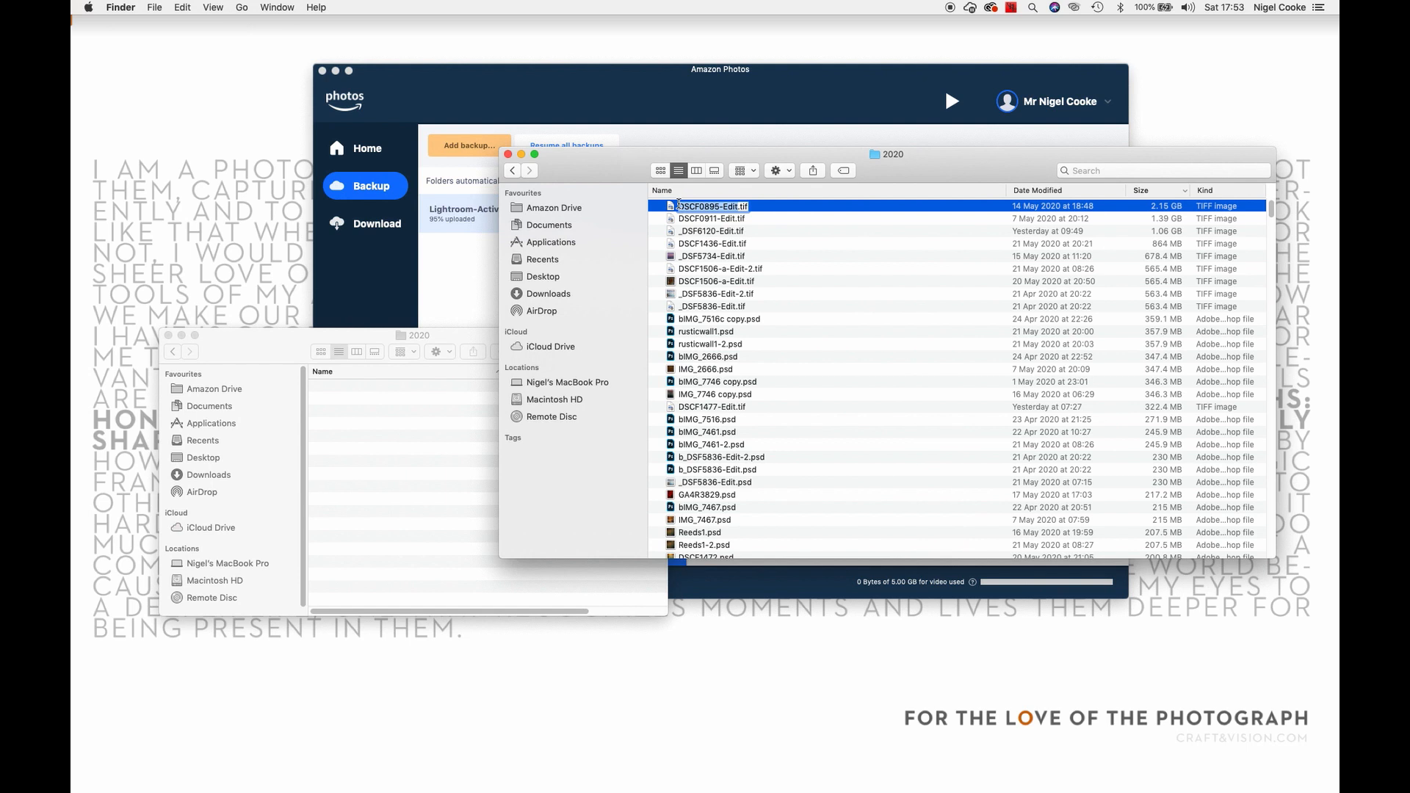
Review the 2020 folder's size-sorted files, selecting bIMG_3541.psd where the PSD files end and DSCF1452.RAF among the RAF images
scroll(898, 423, "down", 15)
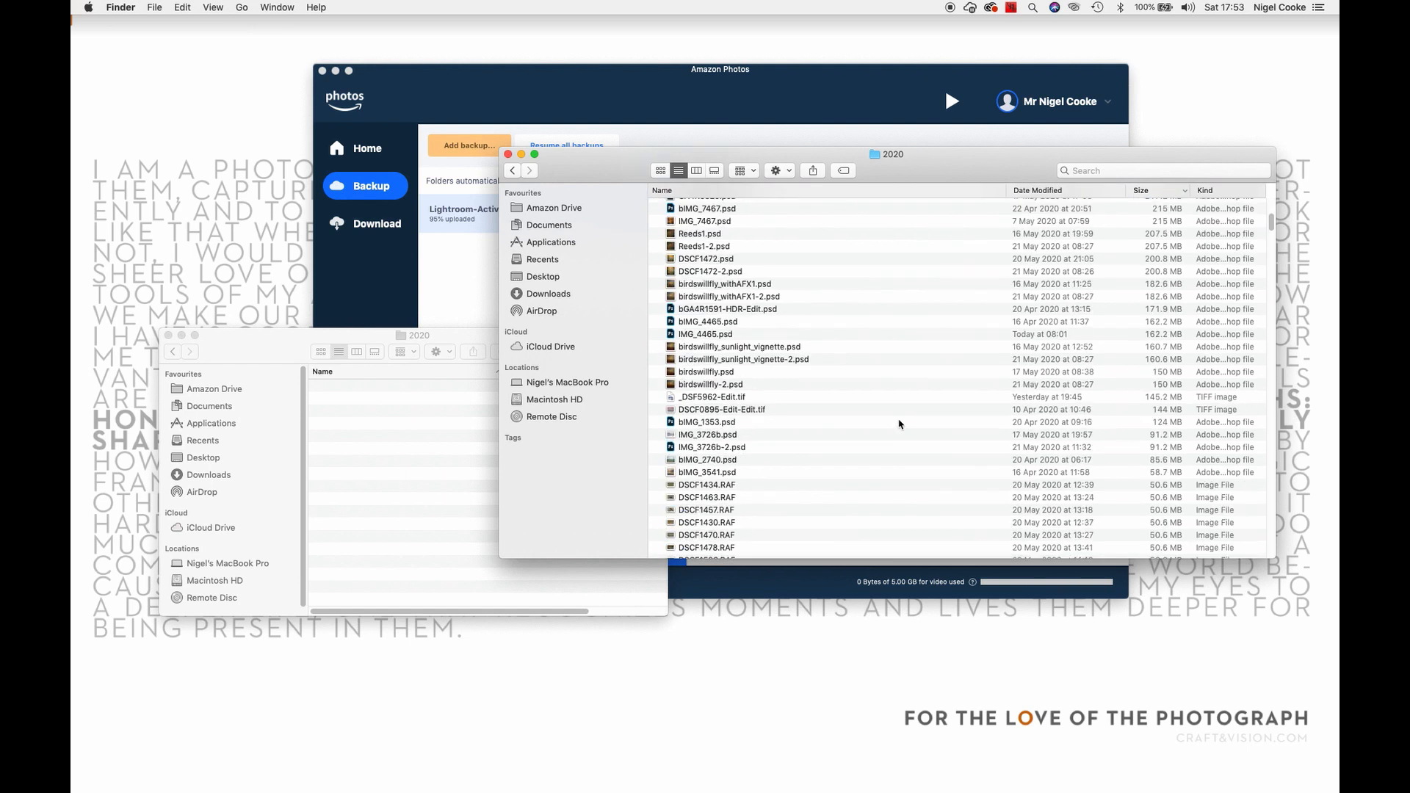
left_click(730, 371)
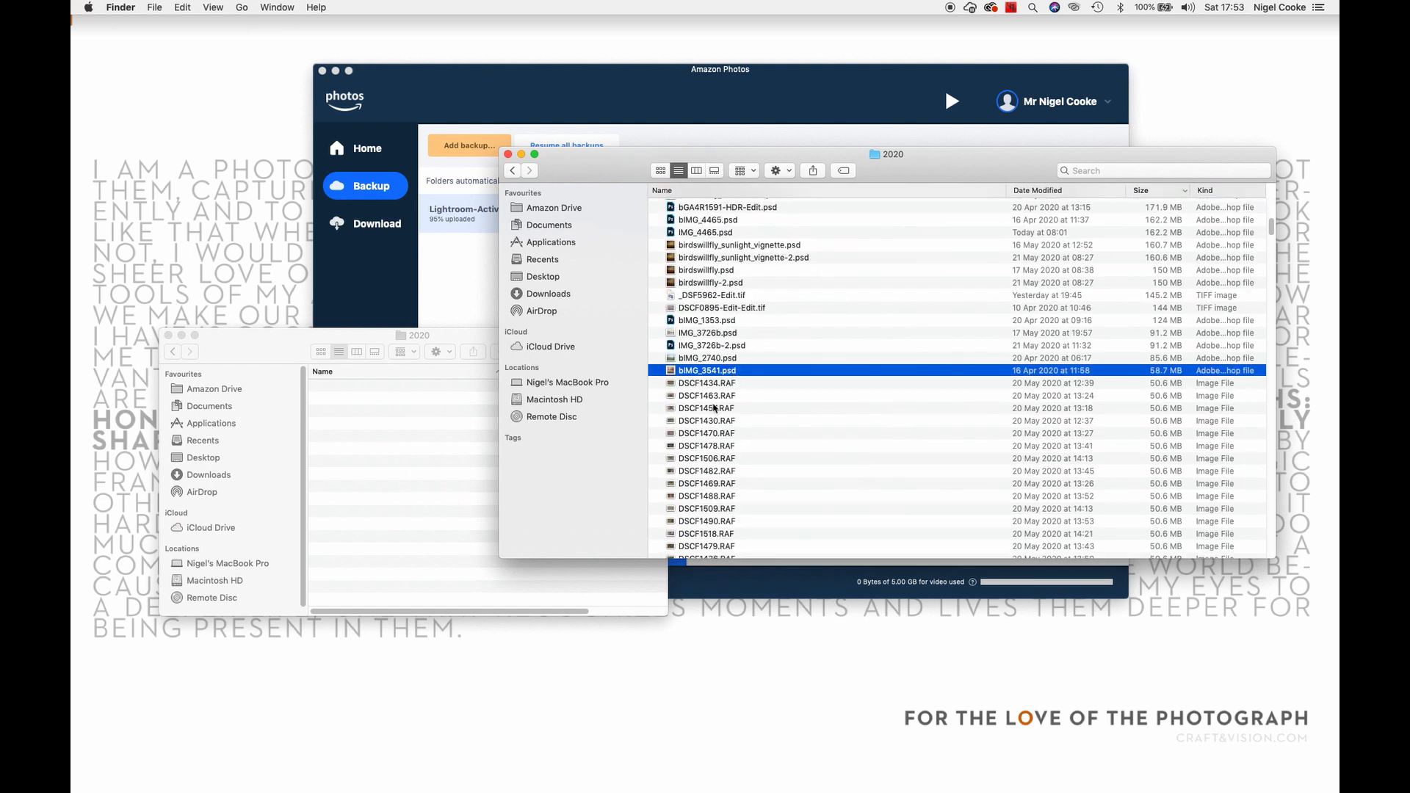
scroll(728, 508, "down", 5)
left_click(734, 474)
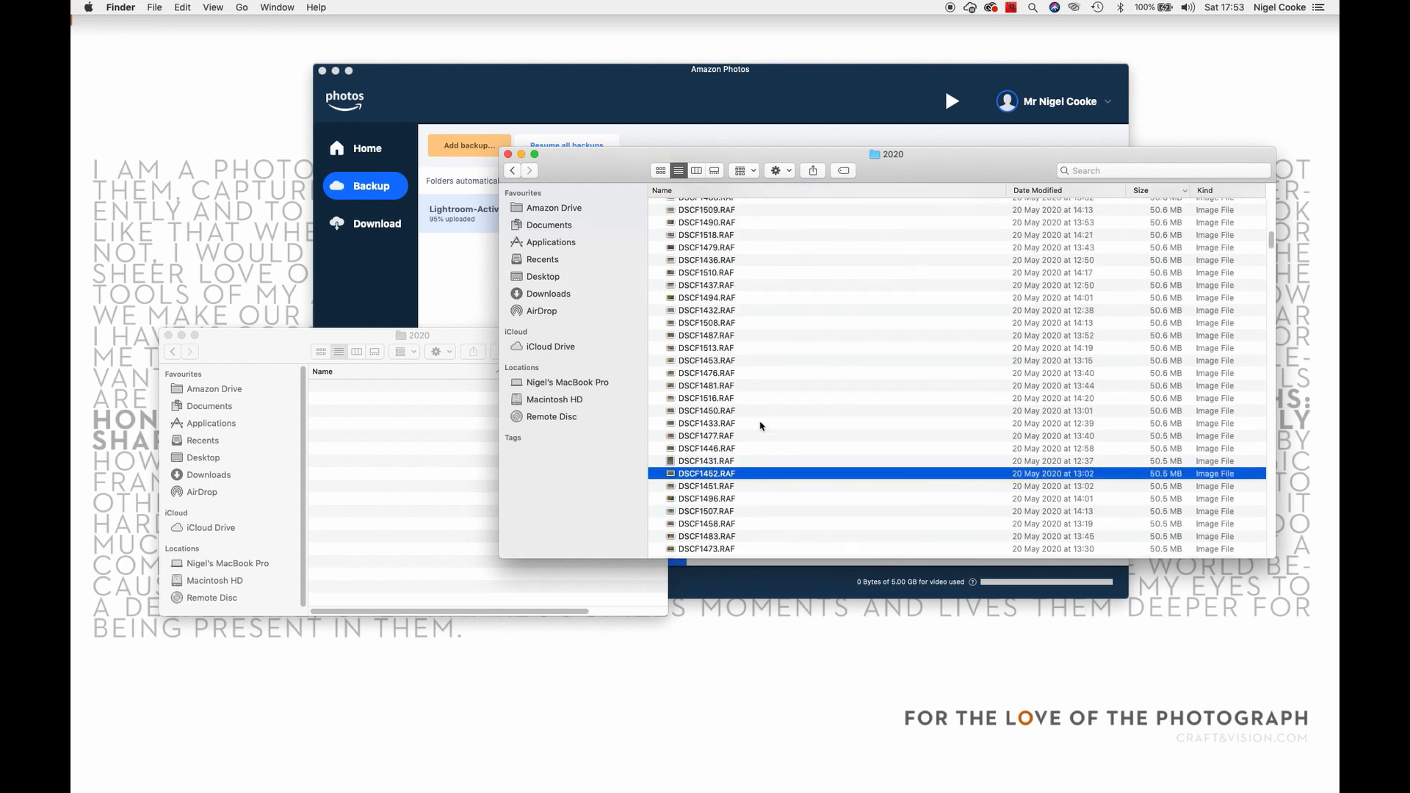
Switch to Amazon Photos and open its Home overview with the photo stats and recent uploads
left_click(491, 251)
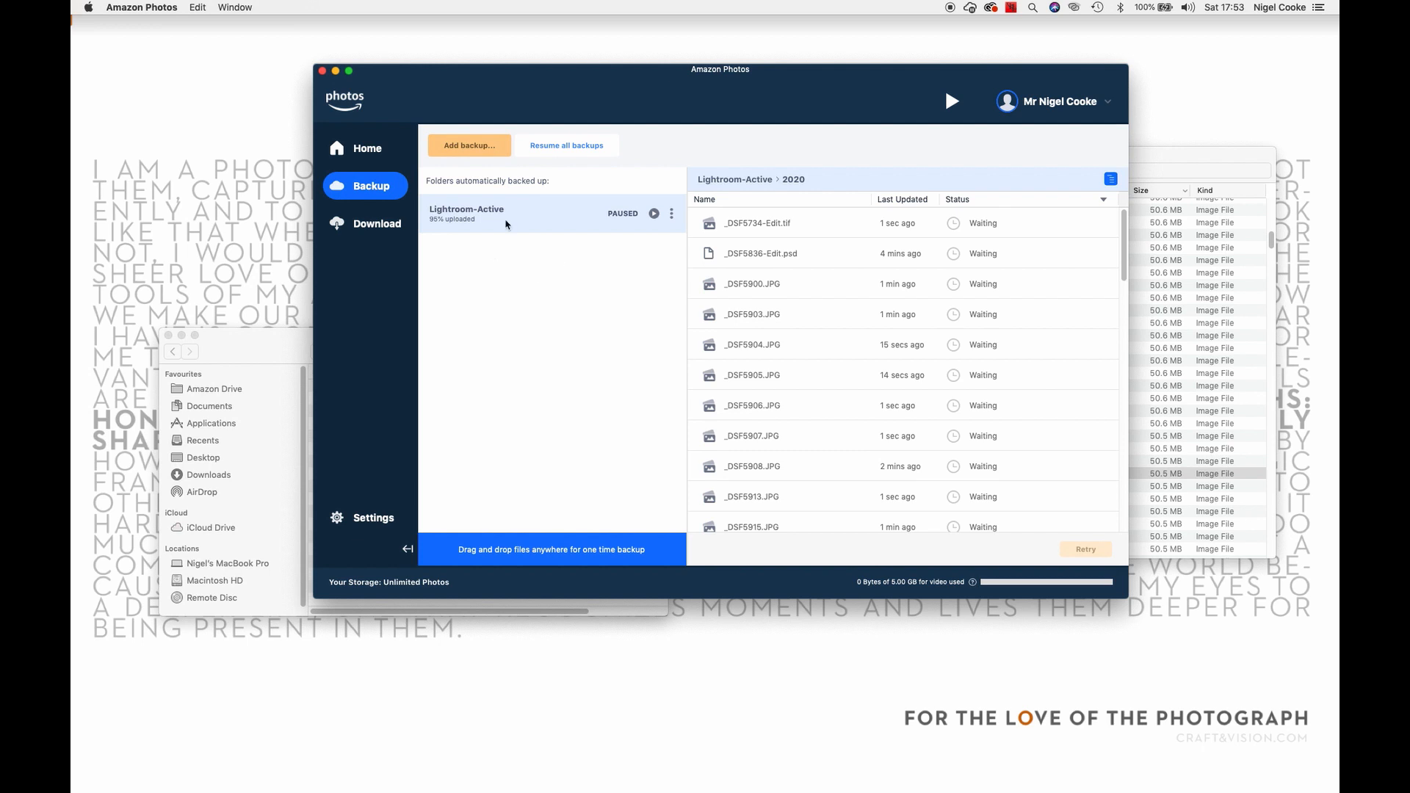
left_click(366, 151)
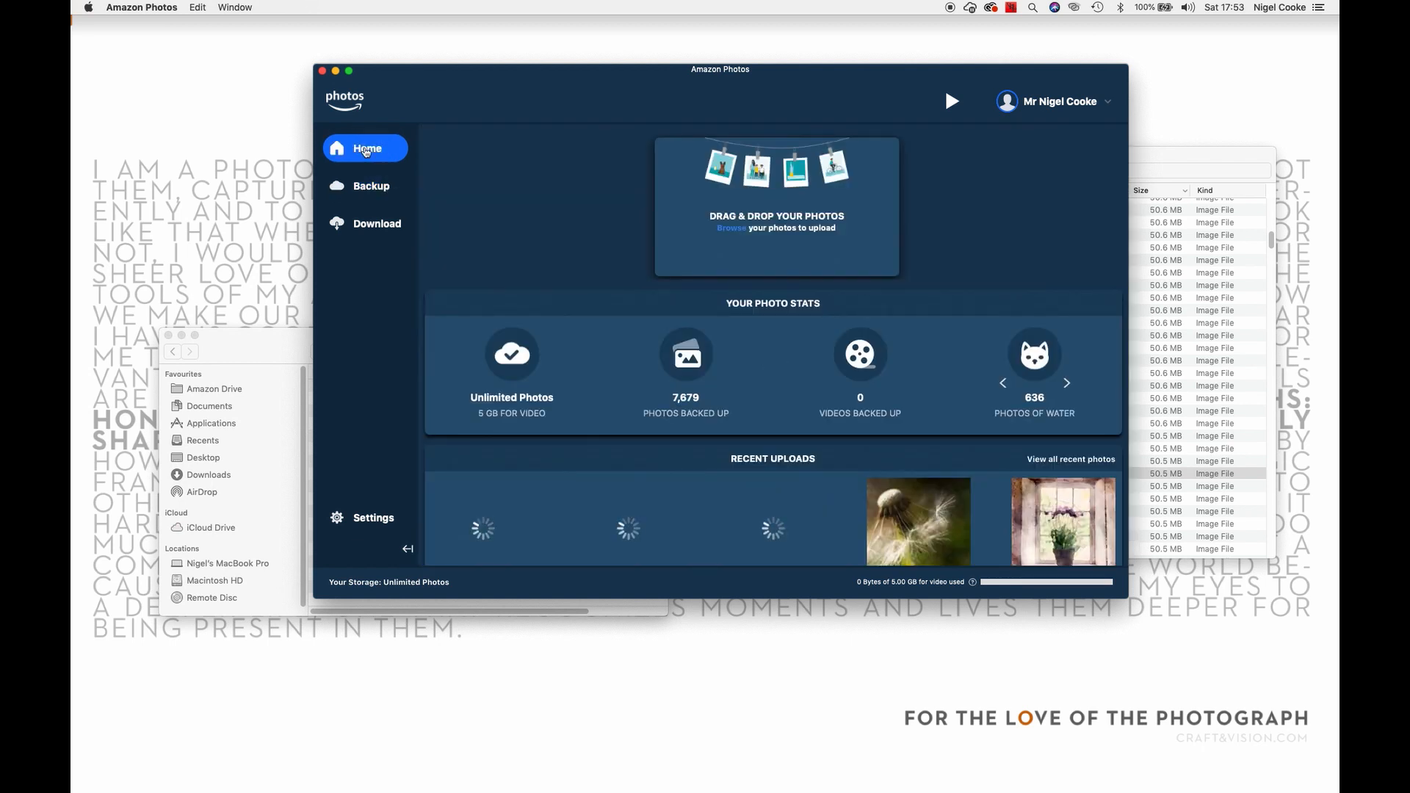